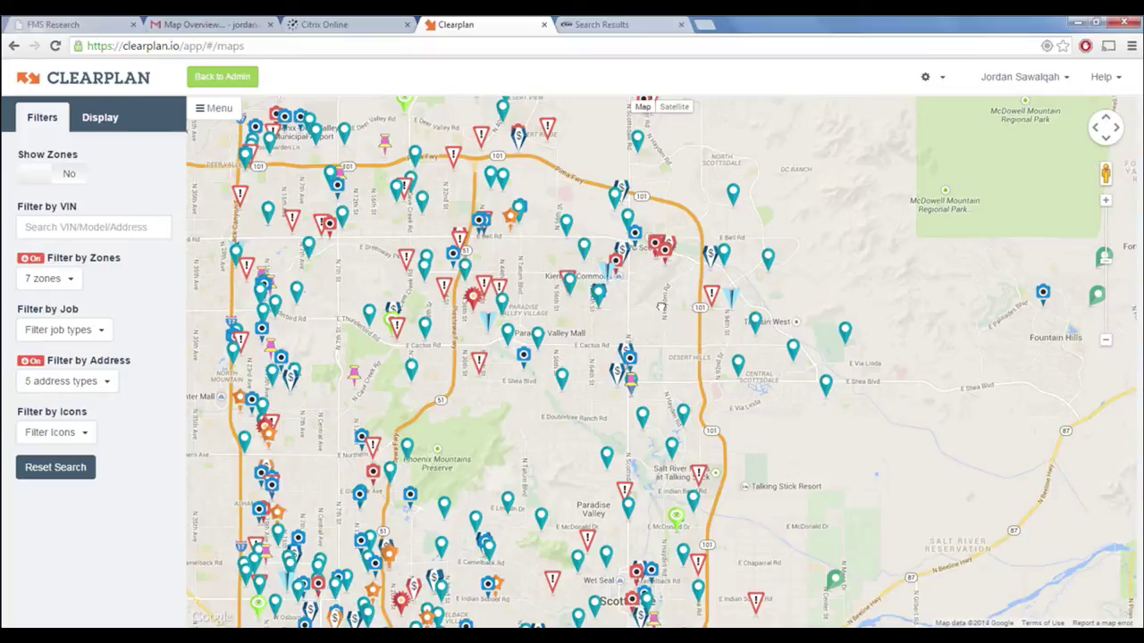
Add the West 1, West 2 and West 3 zones to the map's zone filter
drag(662, 307, 676, 319)
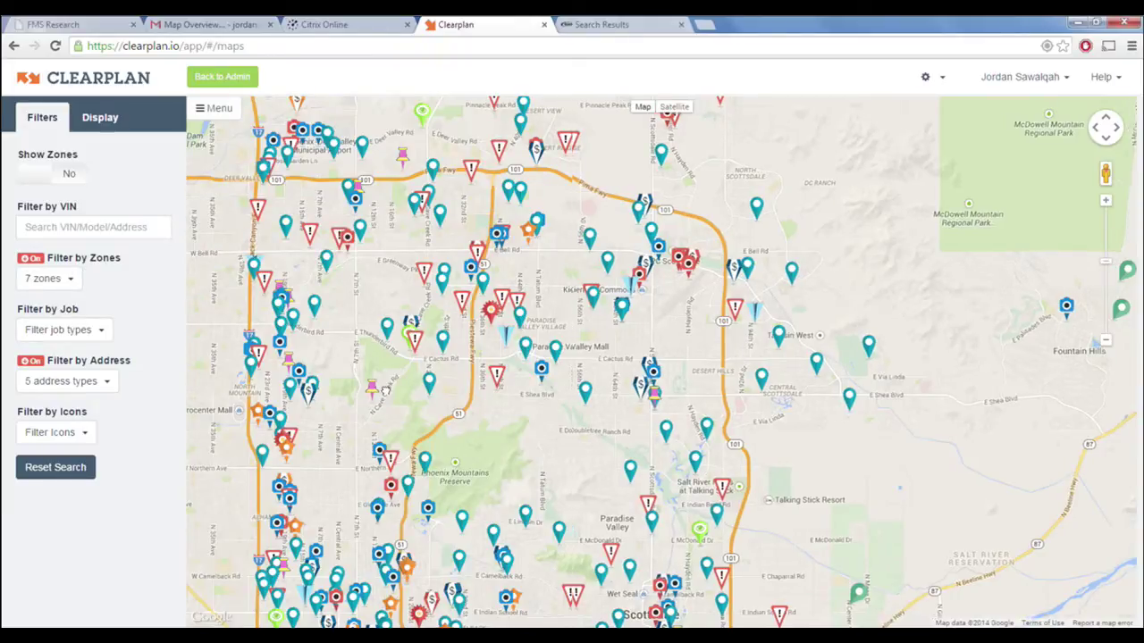
click(59, 281)
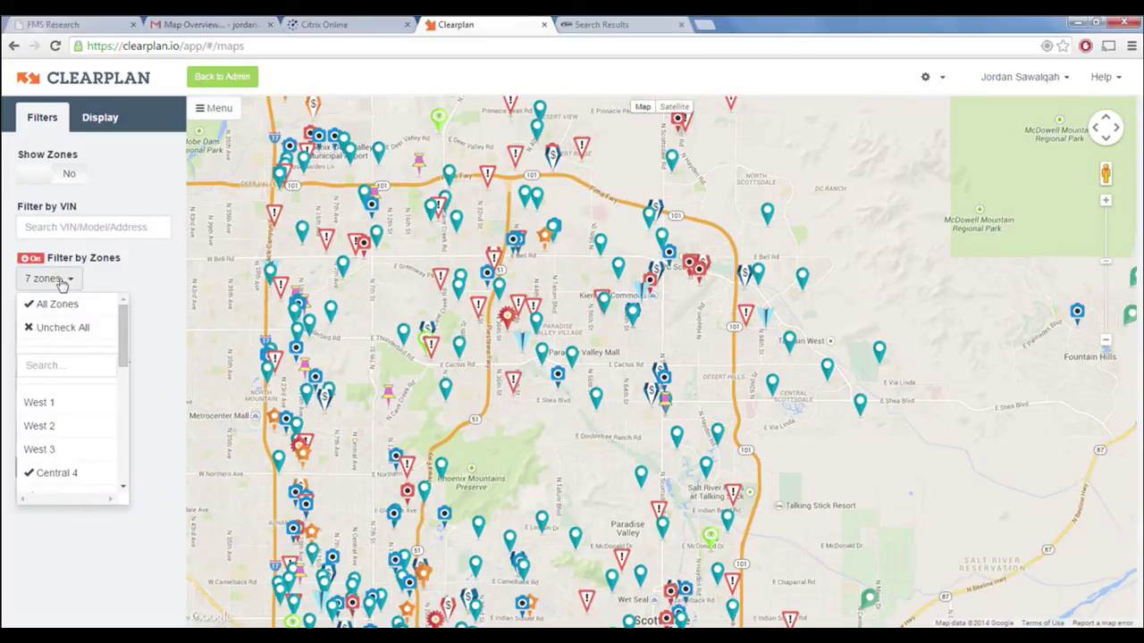
click(115, 281)
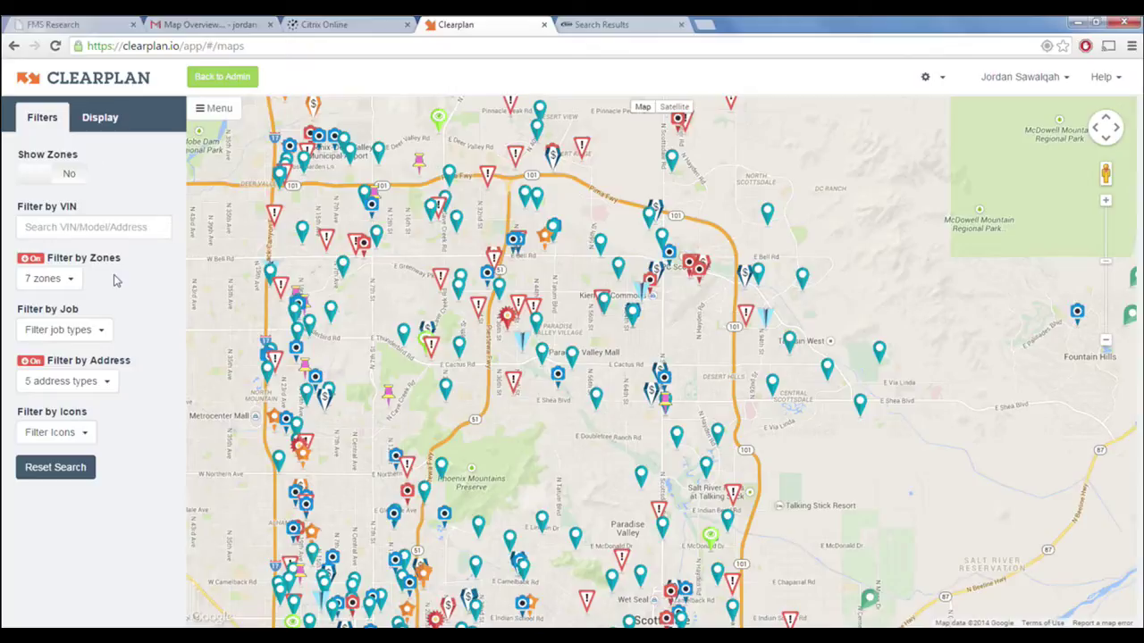
click(59, 282)
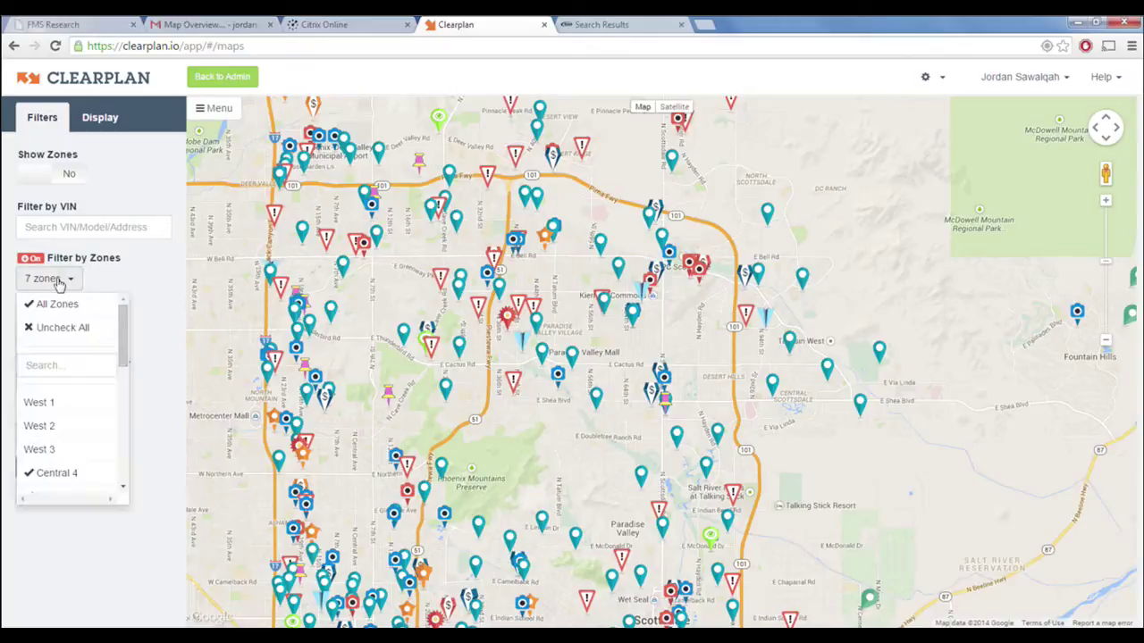
click(74, 407)
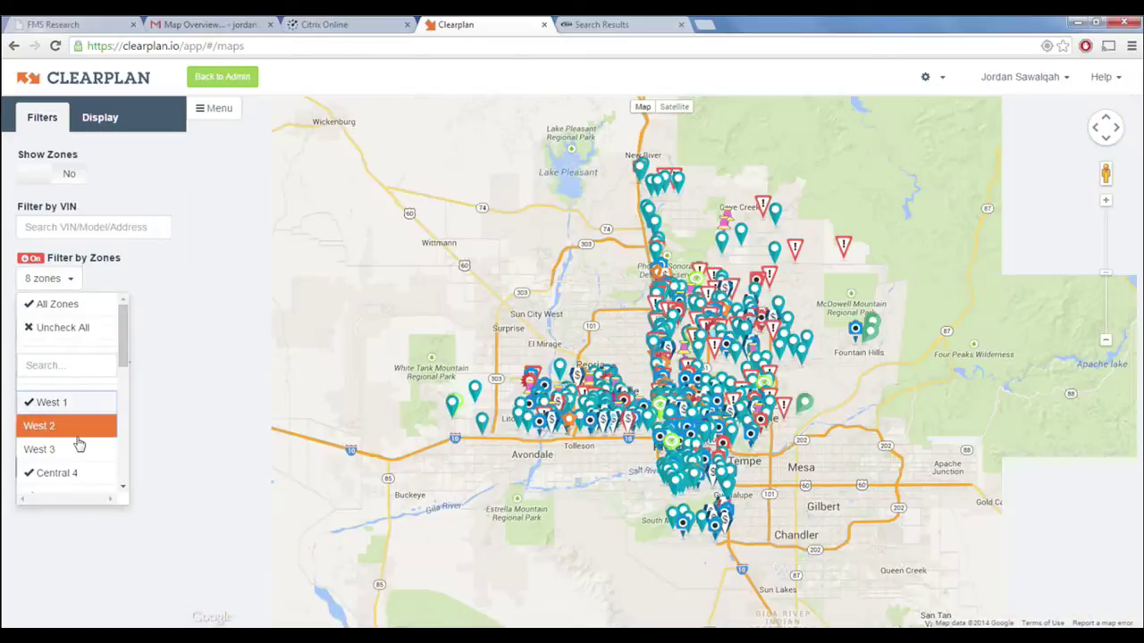
click(79, 432)
click(78, 453)
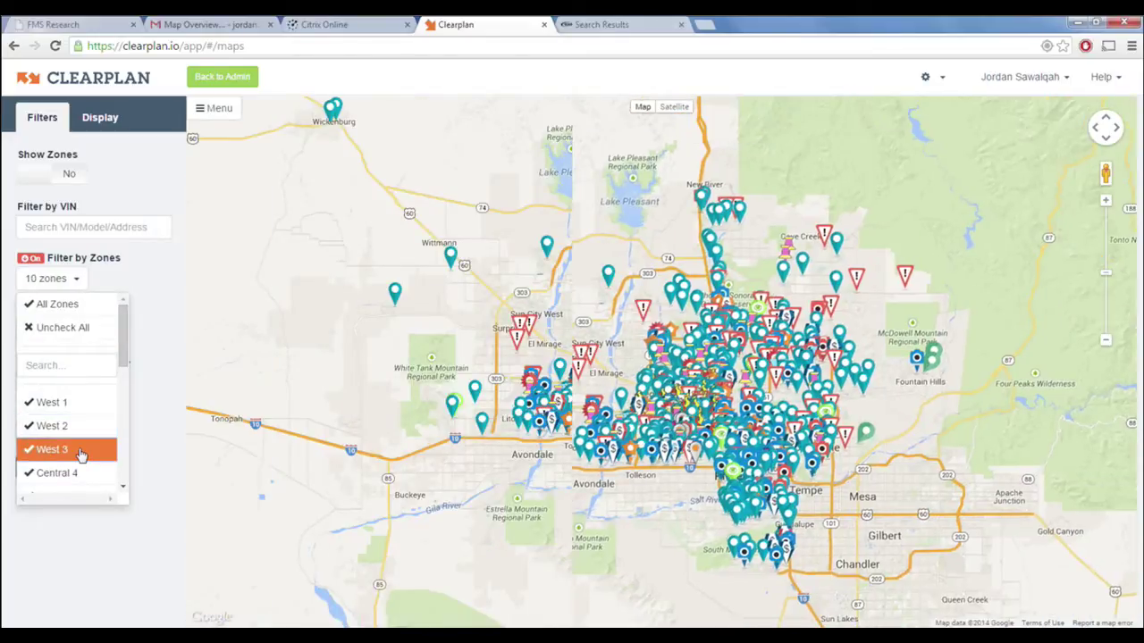
click(909, 398)
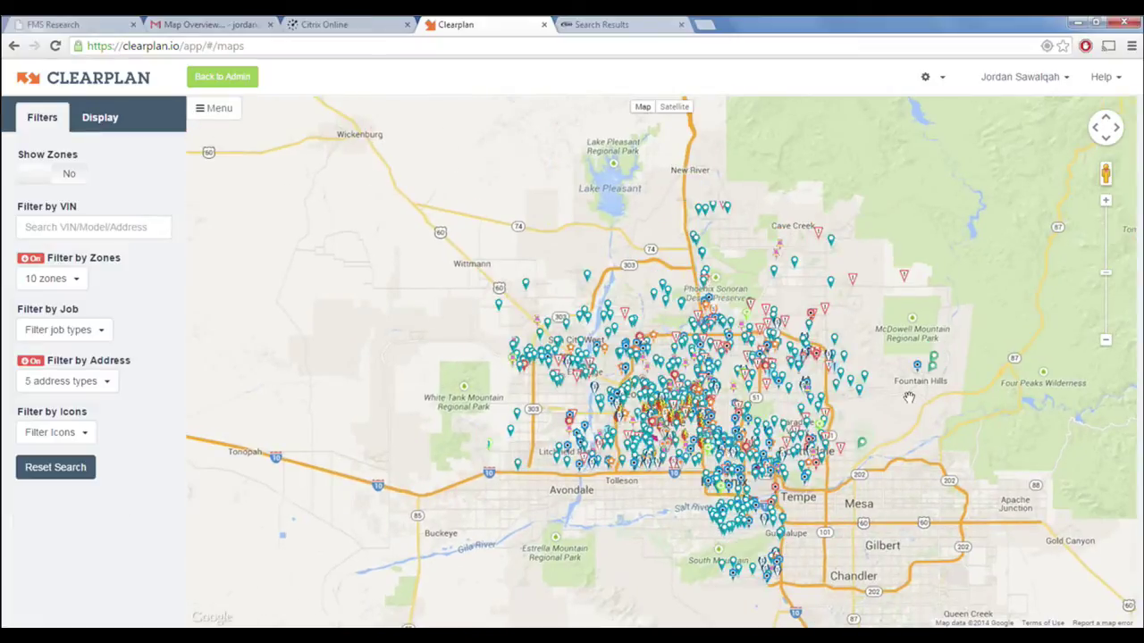
Clear every zone from the filter and keep only West 1
scroll(903, 403, up, 1)
scroll(680, 416, up, 1)
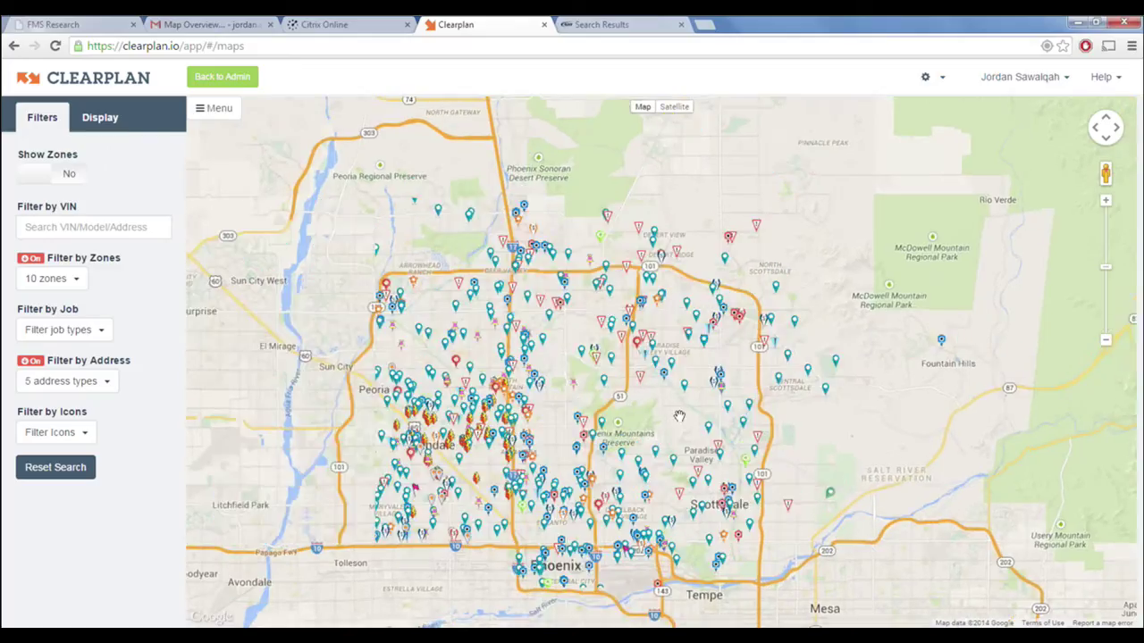
click(51, 281)
click(55, 304)
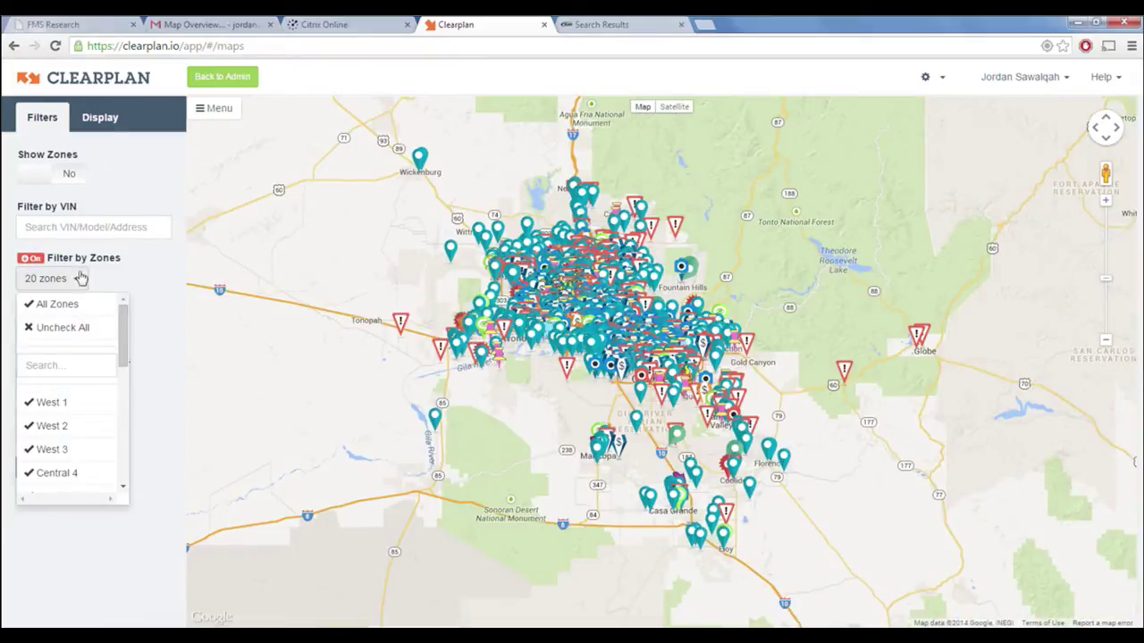
click(80, 328)
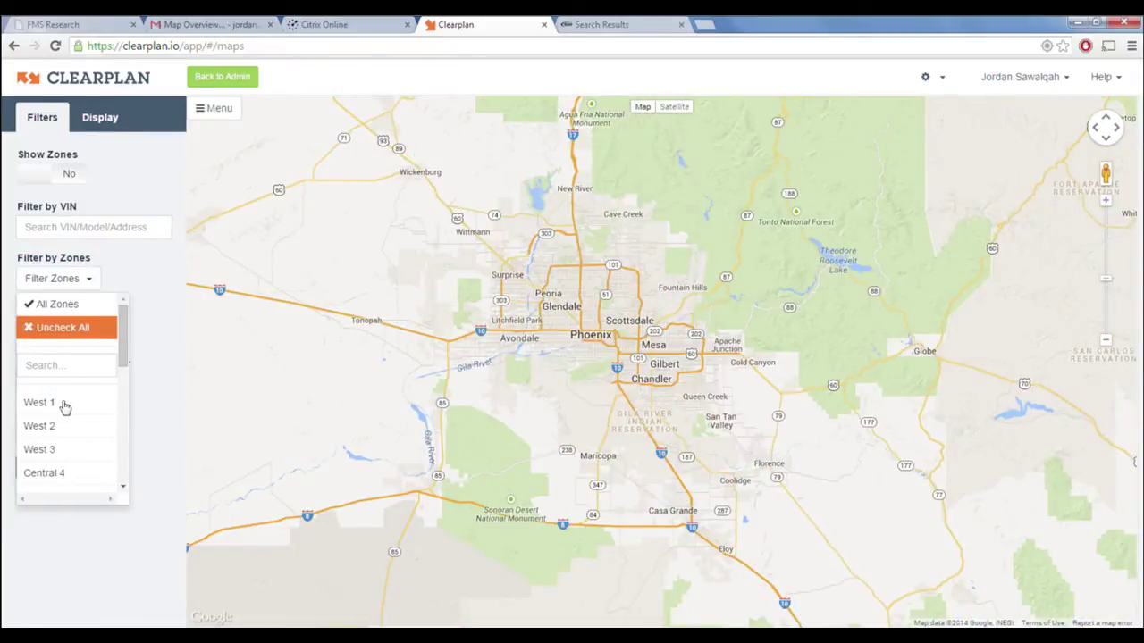
click(59, 404)
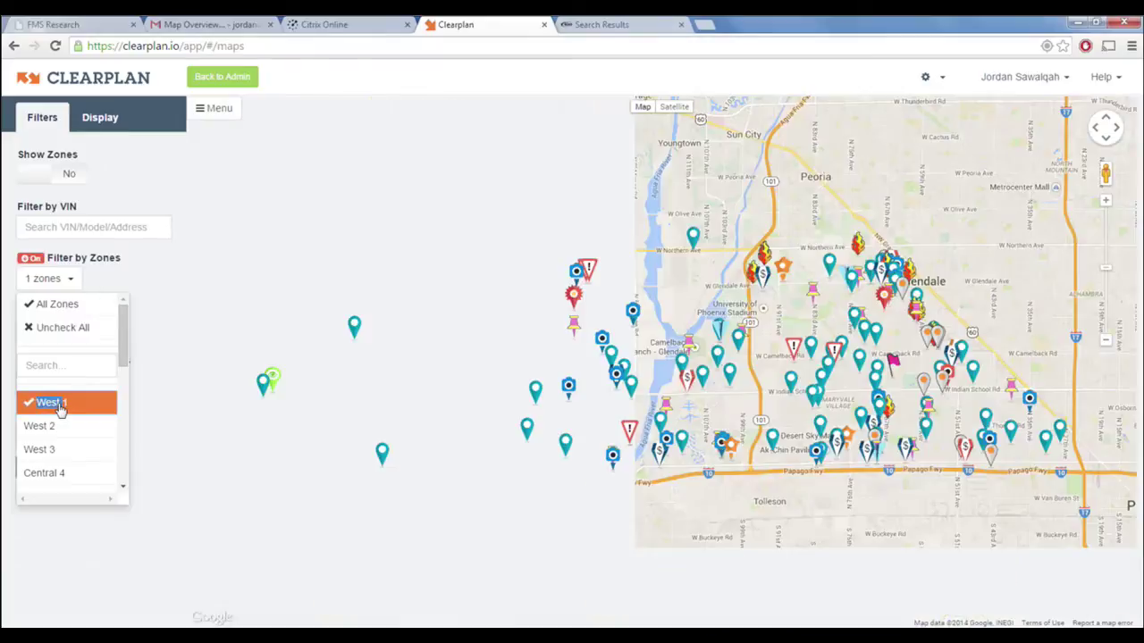
click(618, 555)
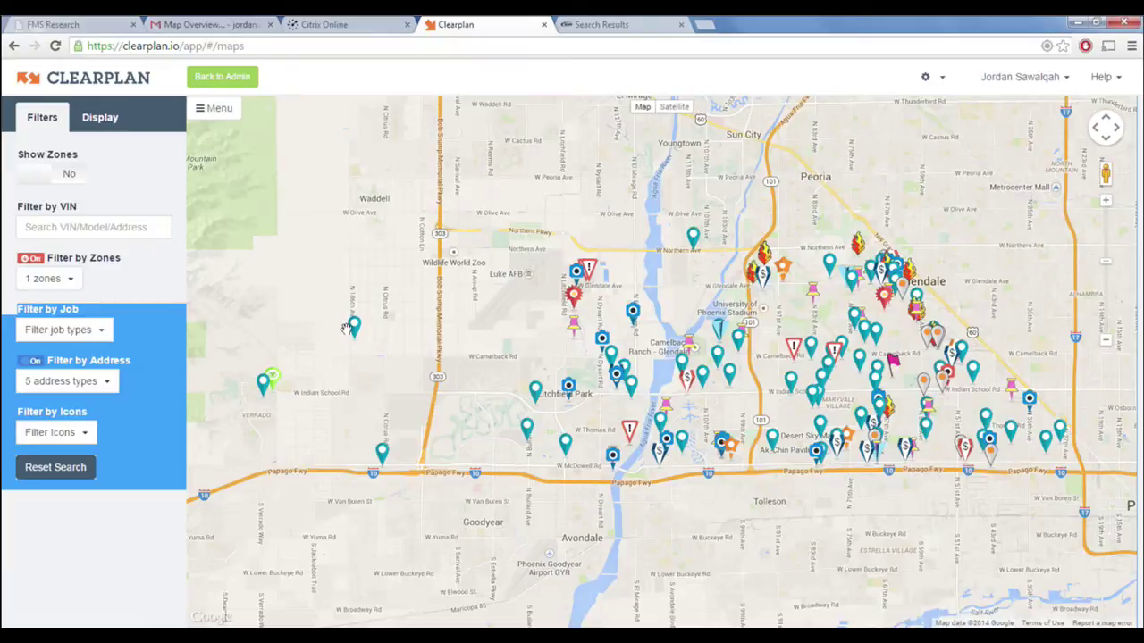
Inspect the red warning marker's address details in Avondale, then list the job type filter choices
click(629, 432)
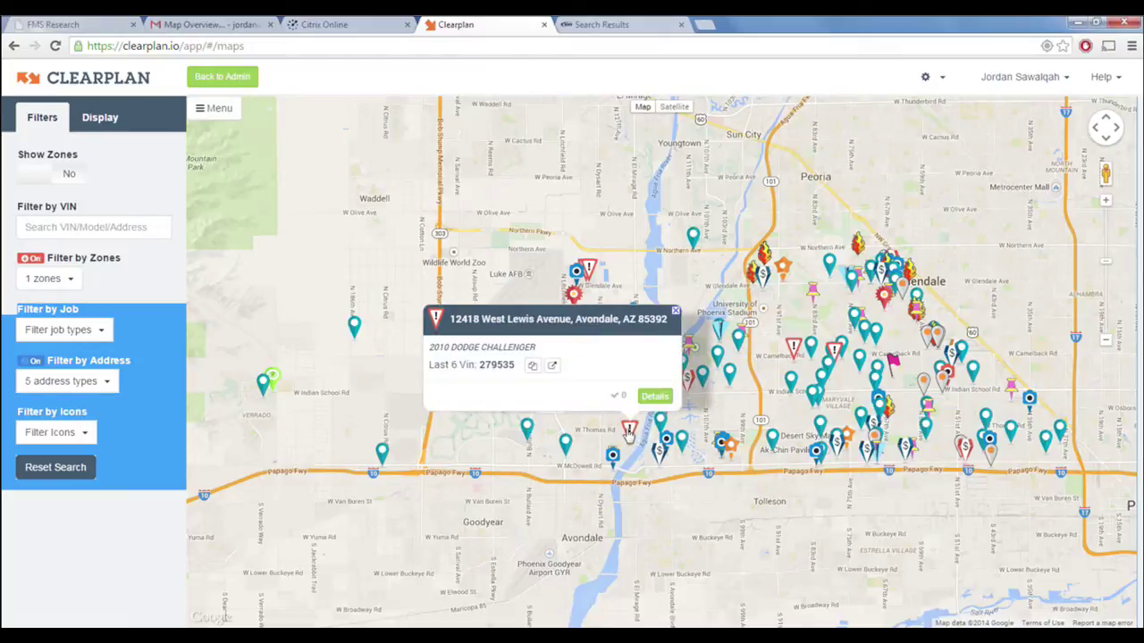
click(629, 433)
click(631, 435)
click(389, 420)
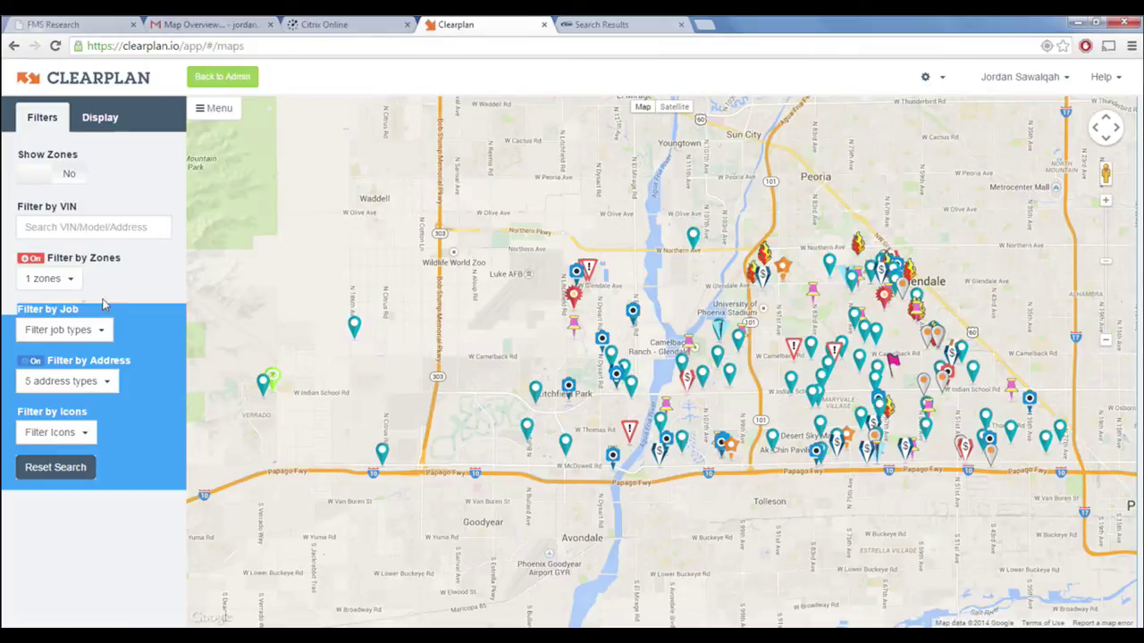
click(94, 331)
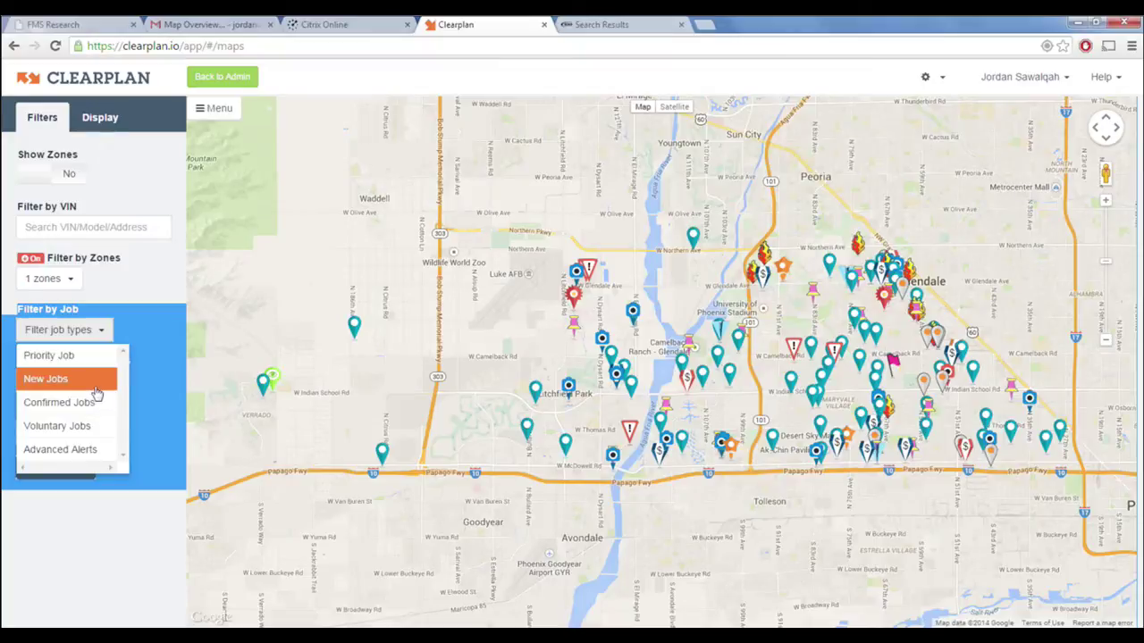
Set the zone filter to include all zones
click(33, 278)
click(139, 270)
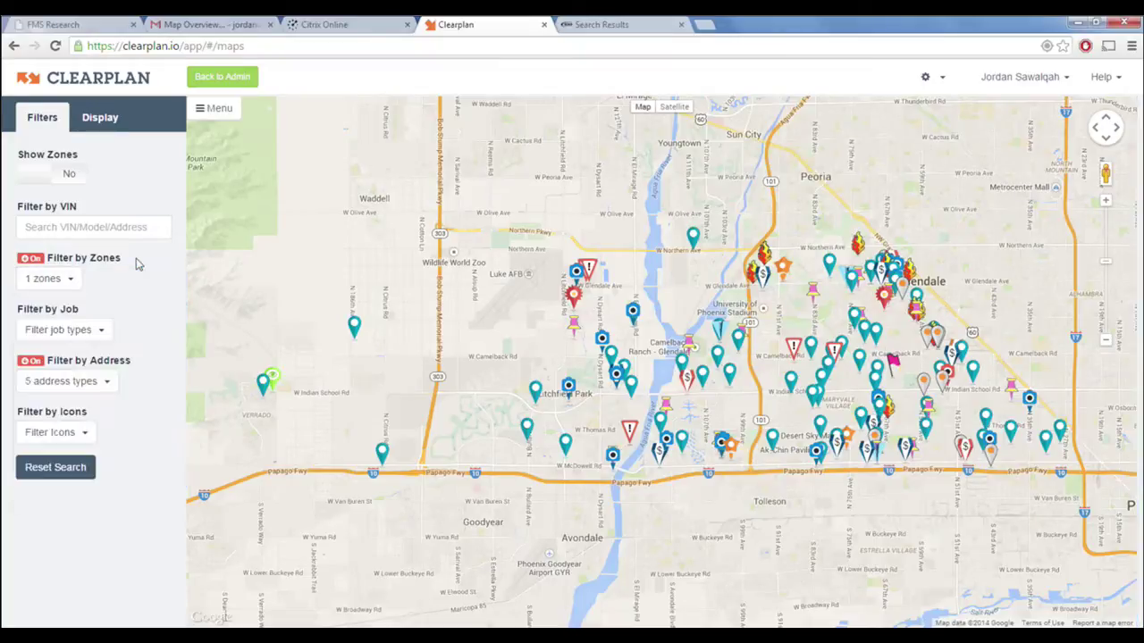
click(81, 282)
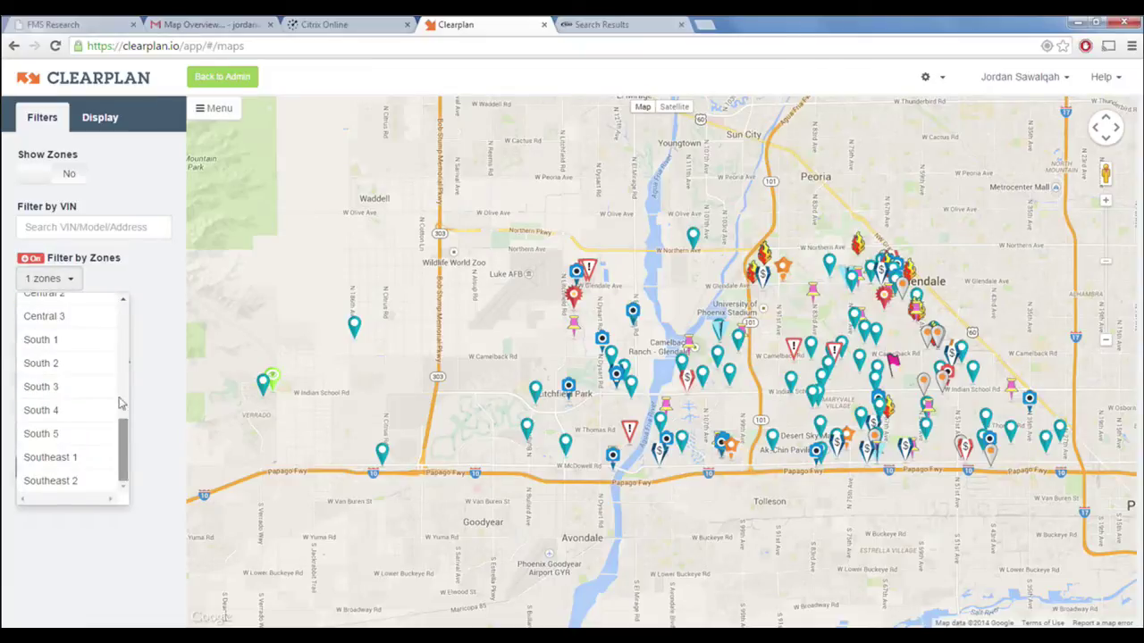
drag(125, 425, 120, 321)
scroll(121, 320, up, 1)
click(101, 311)
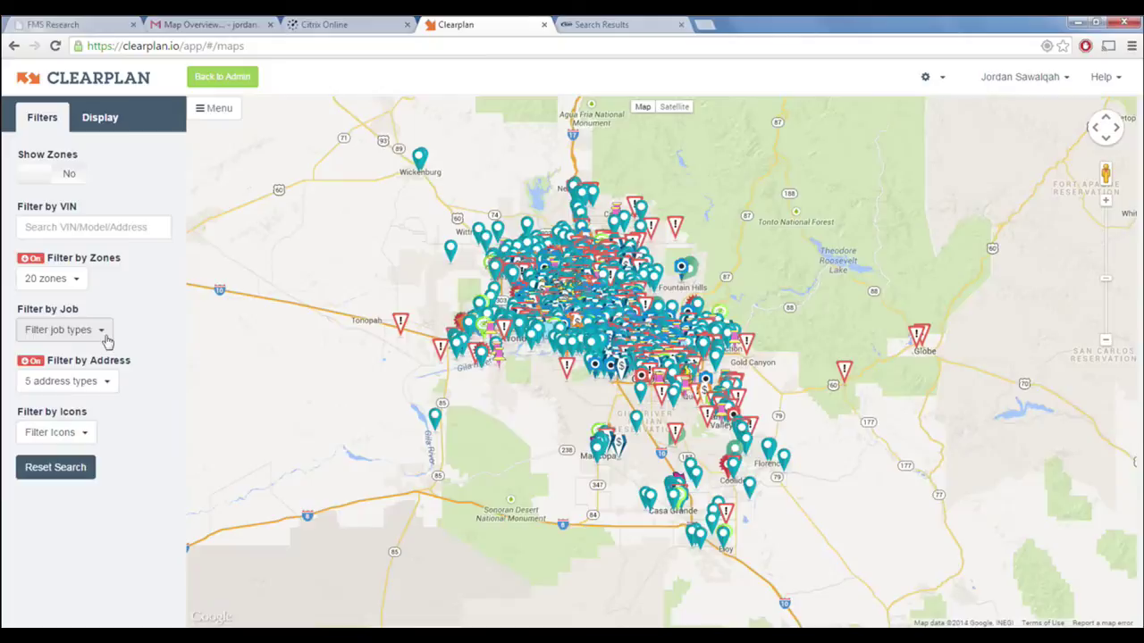
Filter the map to Confirmed Jobs only, removing New Jobs
click(100, 334)
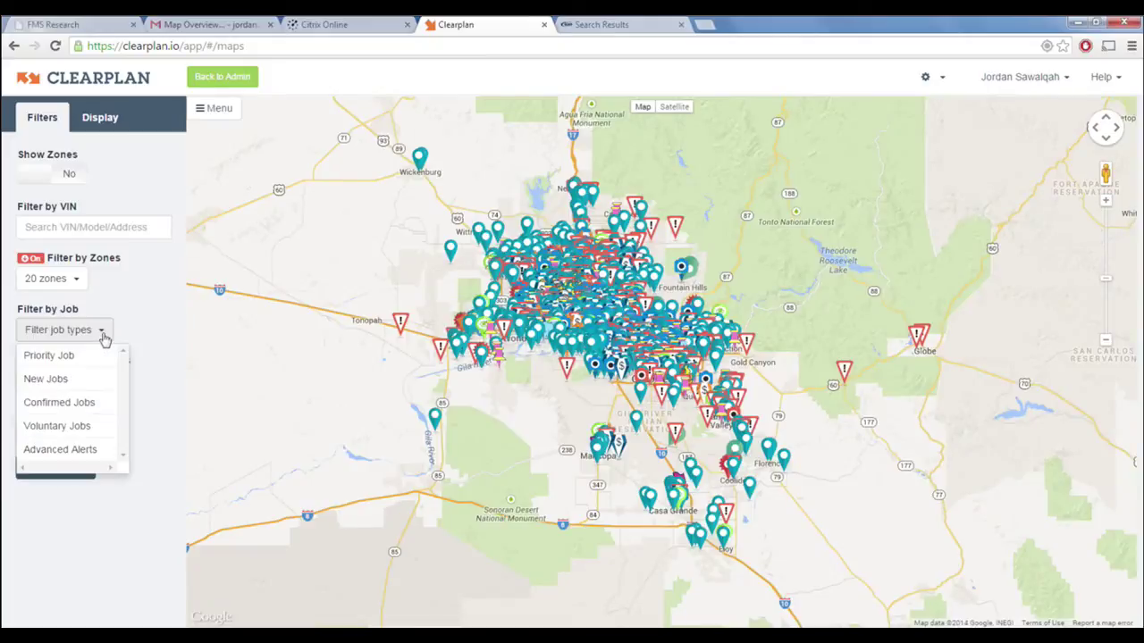
click(87, 380)
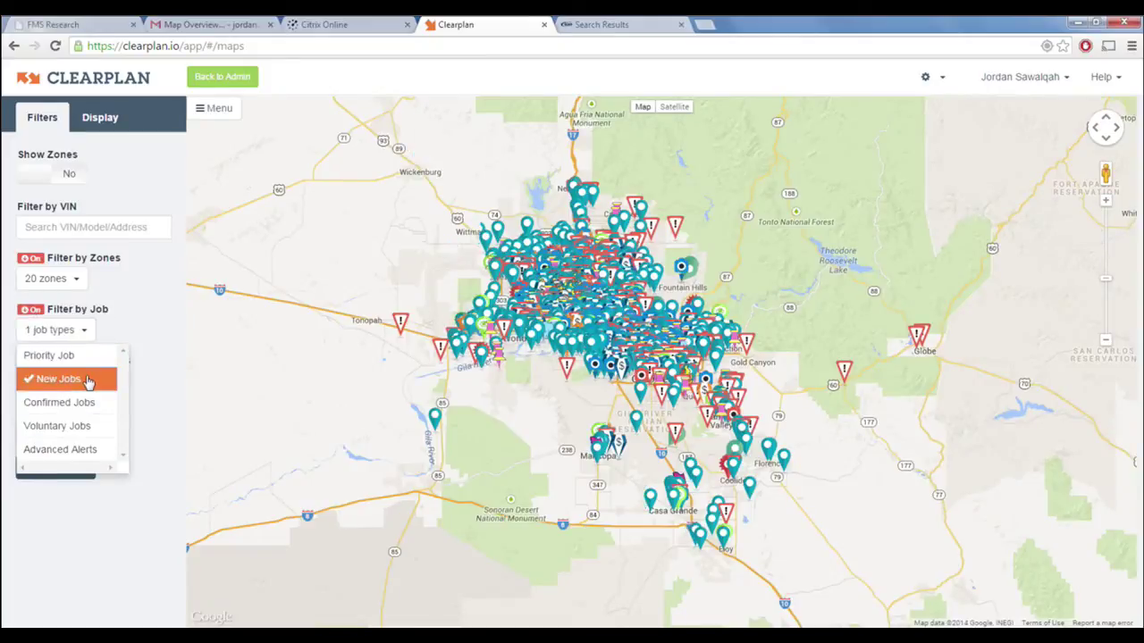
click(754, 275)
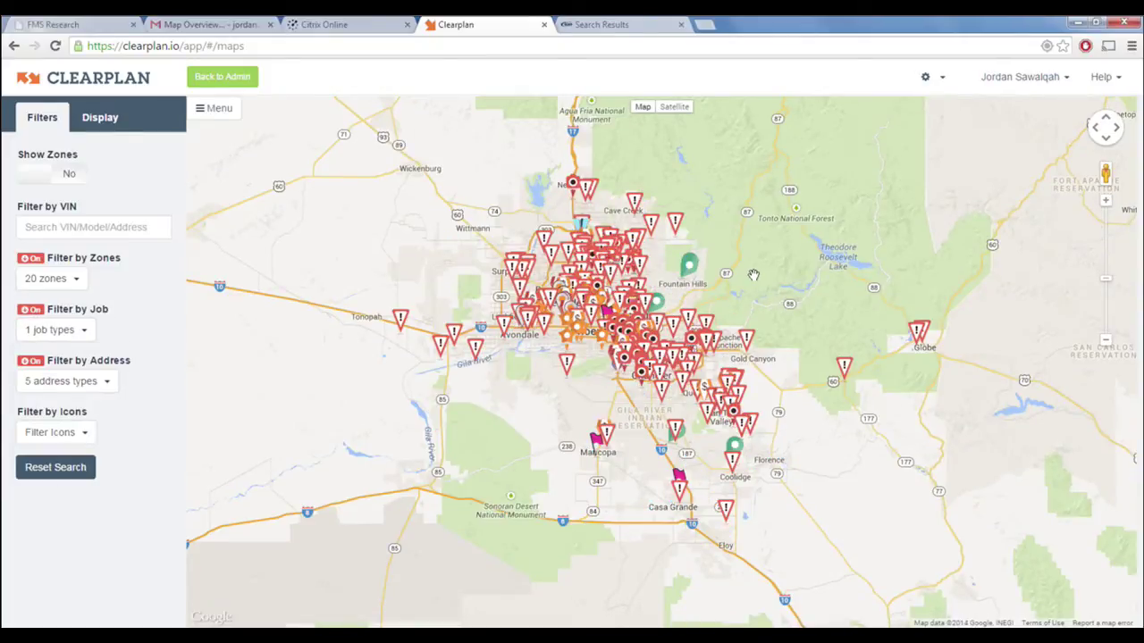
scroll(753, 275, up, 1)
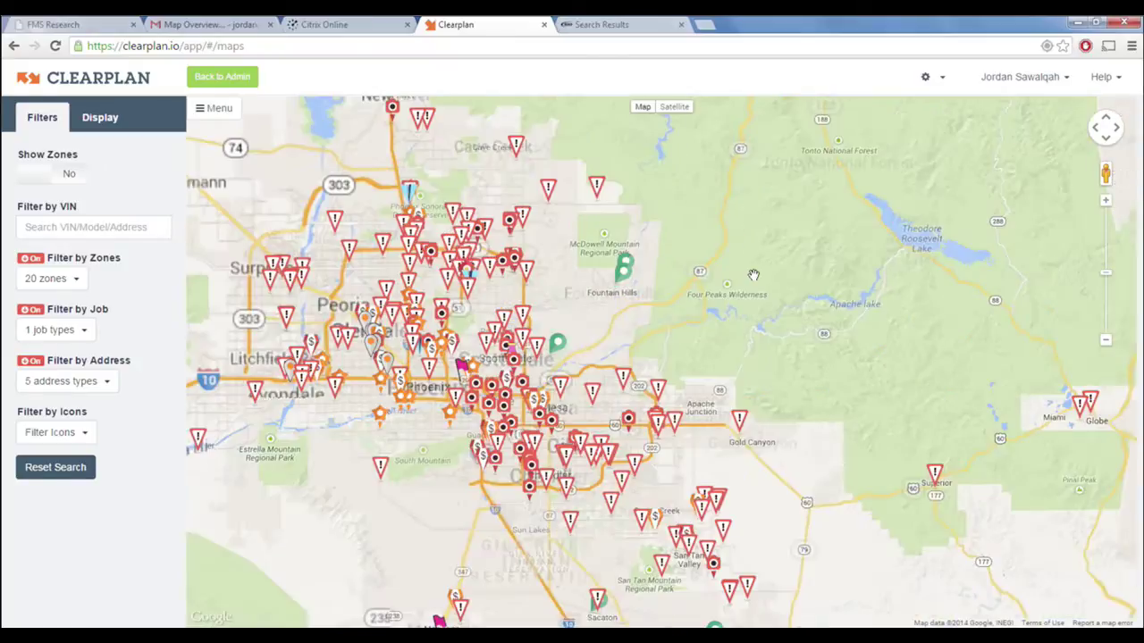
click(52, 330)
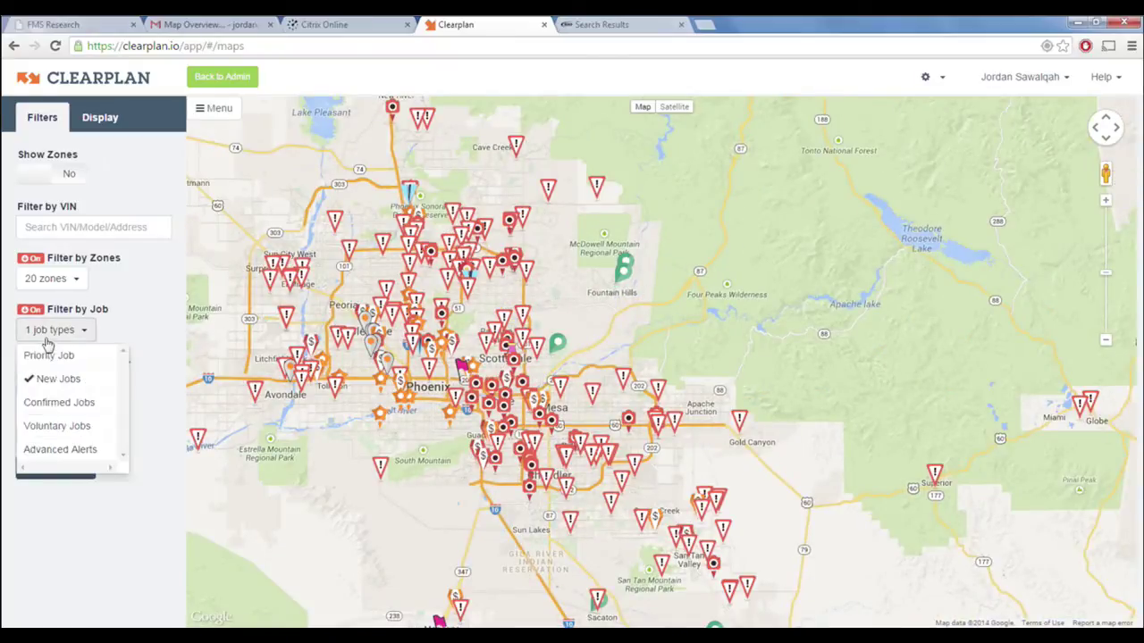
click(74, 403)
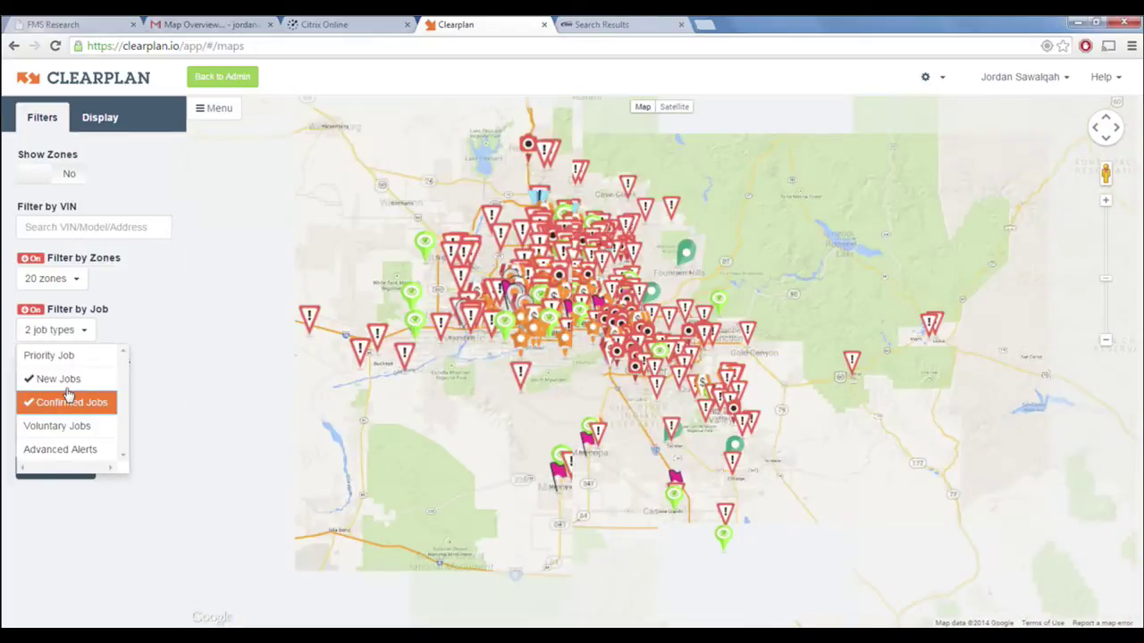
click(74, 404)
click(805, 328)
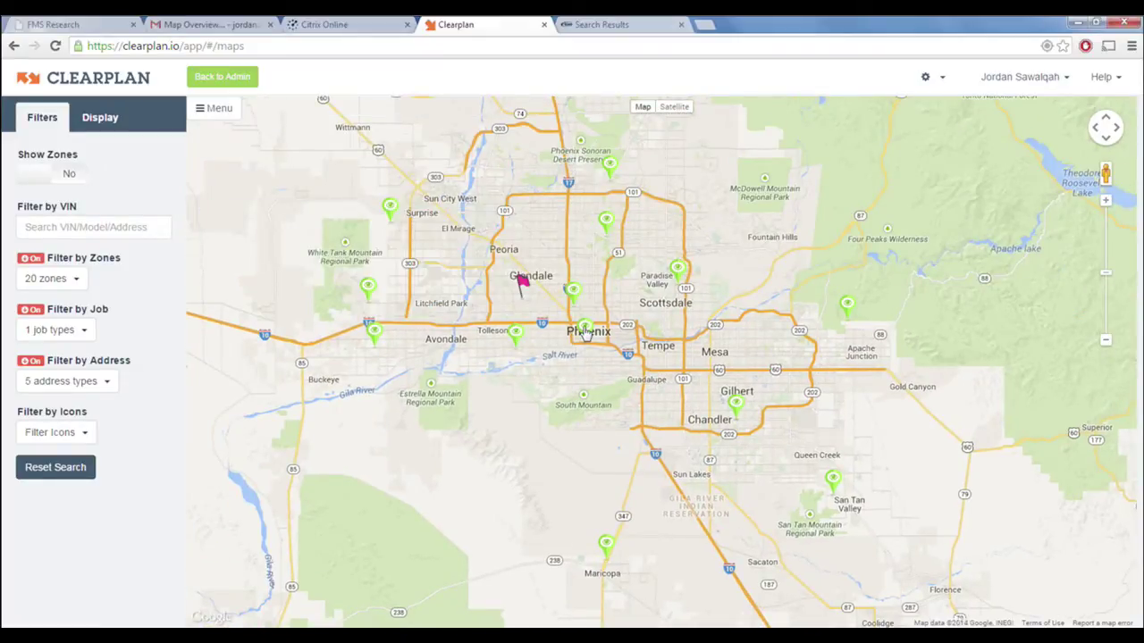
mouse_move(582, 331)
mouse_move(393, 225)
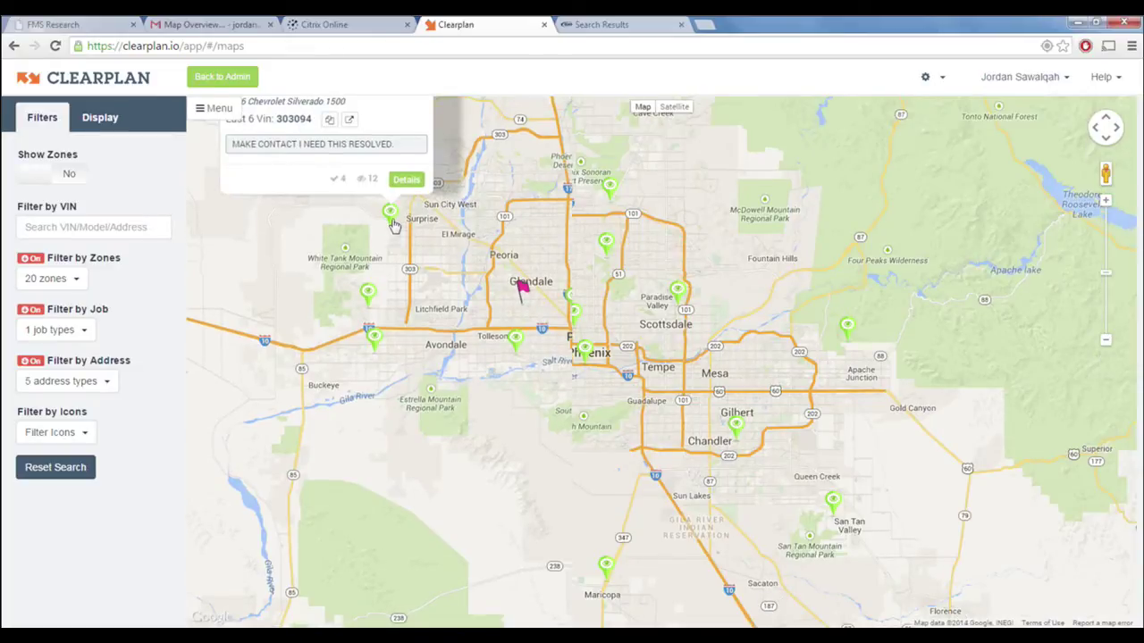
mouse_move(373, 369)
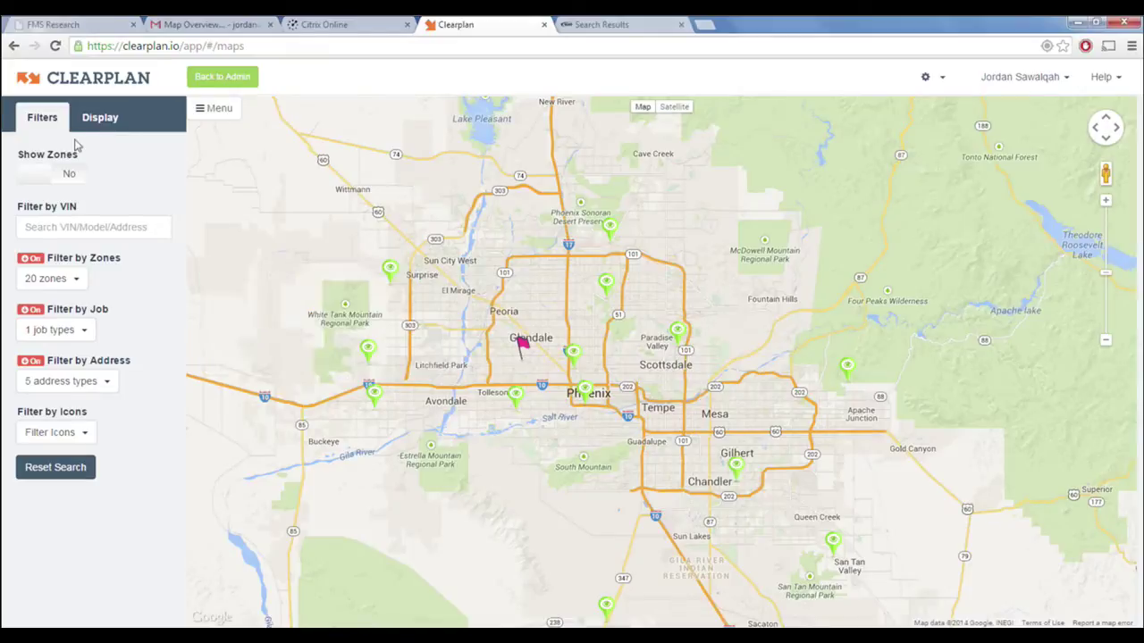
Browse the Icon Manager's system and custom icons from the admin dashboard, then return to the map
click(223, 79)
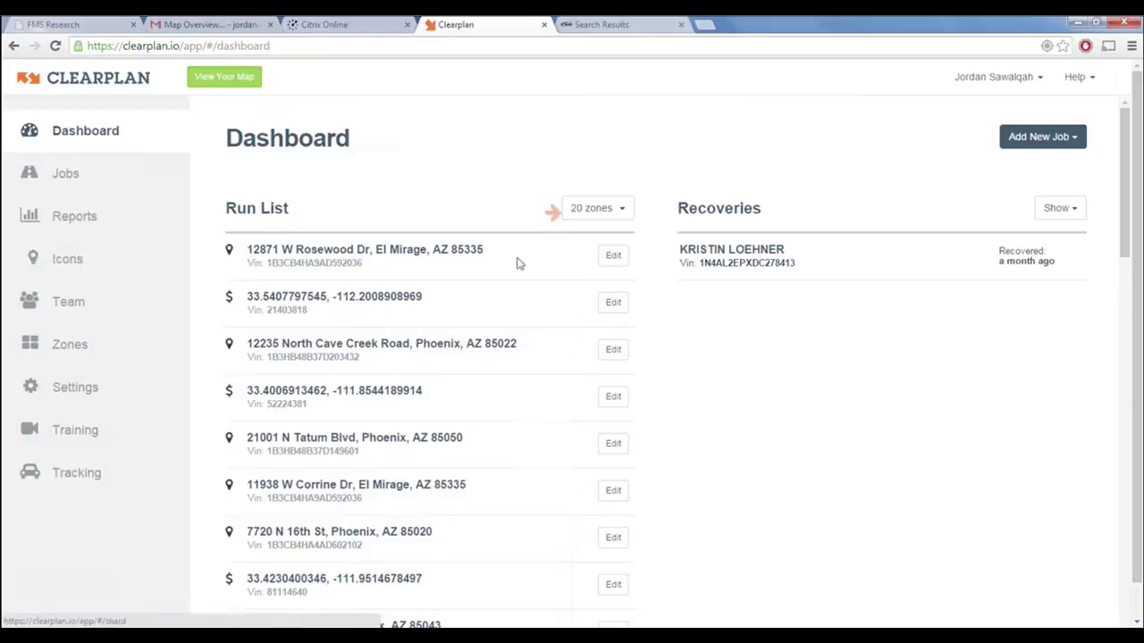
click(62, 264)
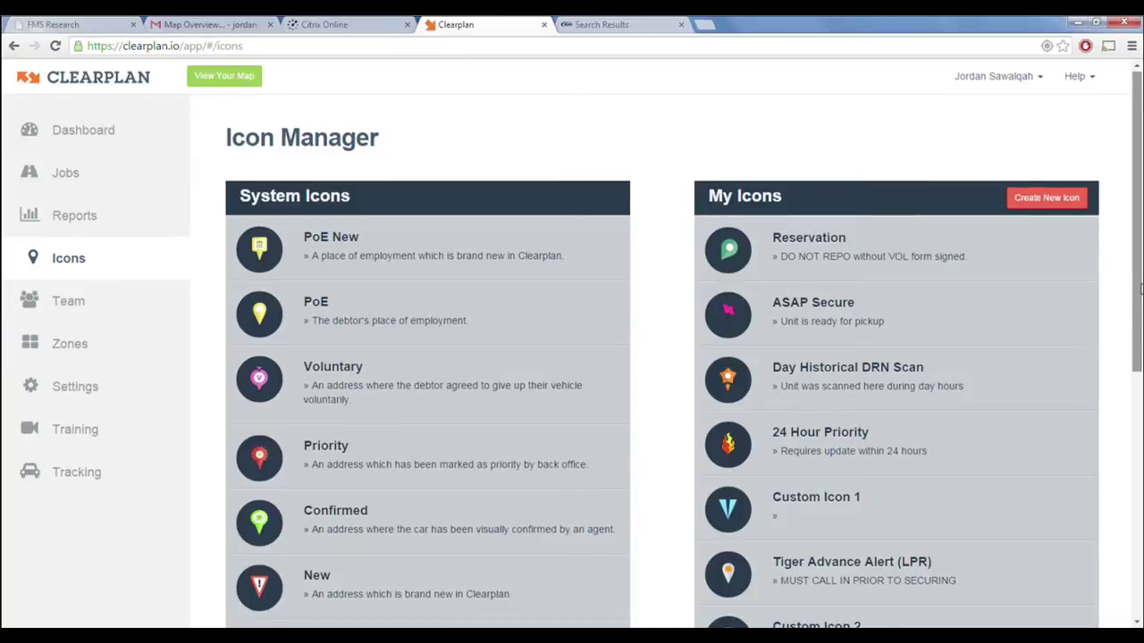
scroll(805, 152, down, 1)
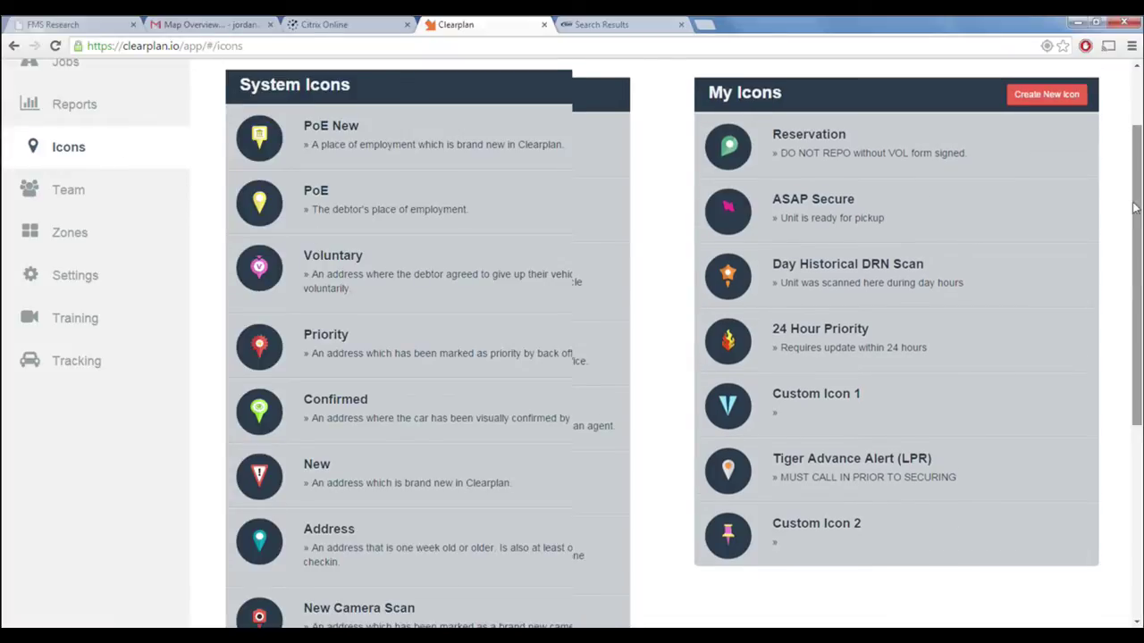
scroll(219, 73, up, 2)
click(223, 76)
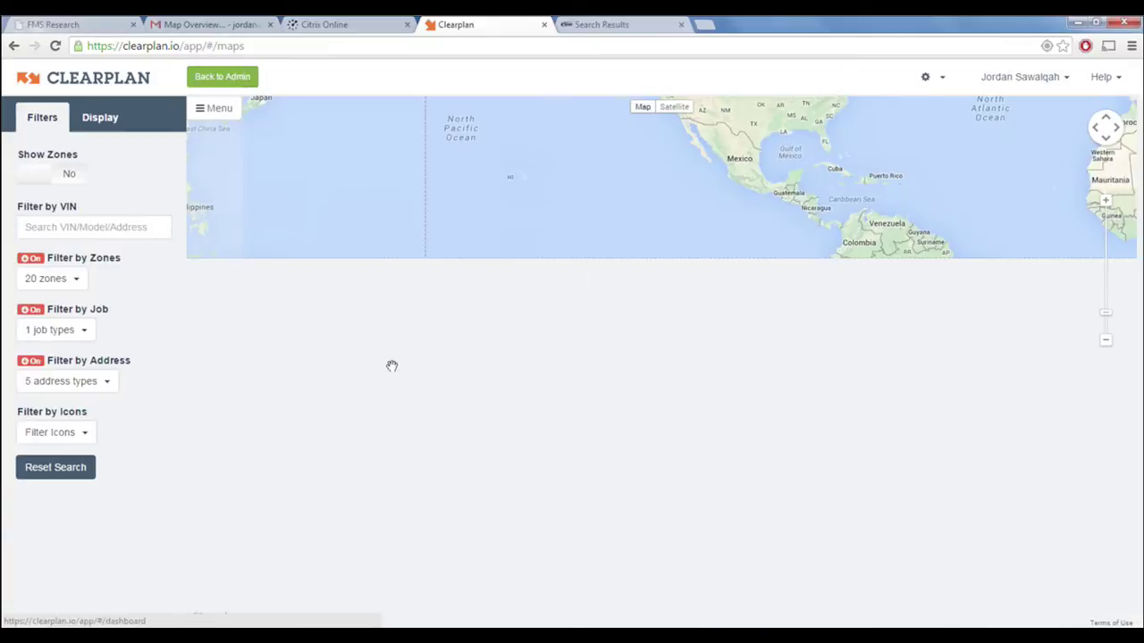
Remove Confirmed Jobs so the map no longer filters by job type
scroll(582, 368, up, 1)
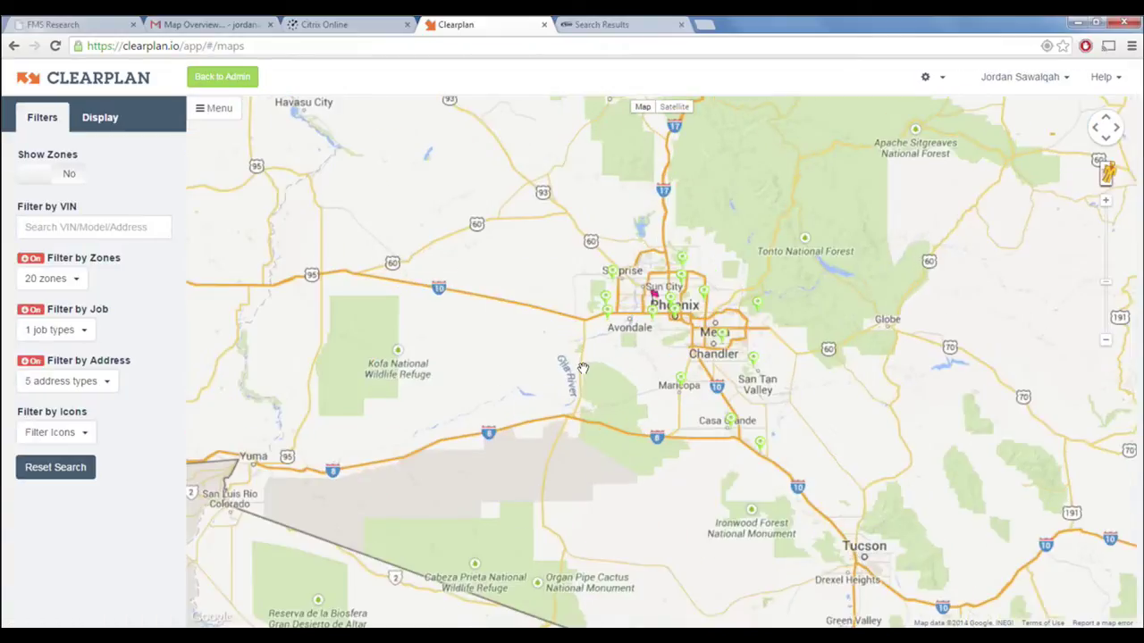
click(77, 335)
click(79, 402)
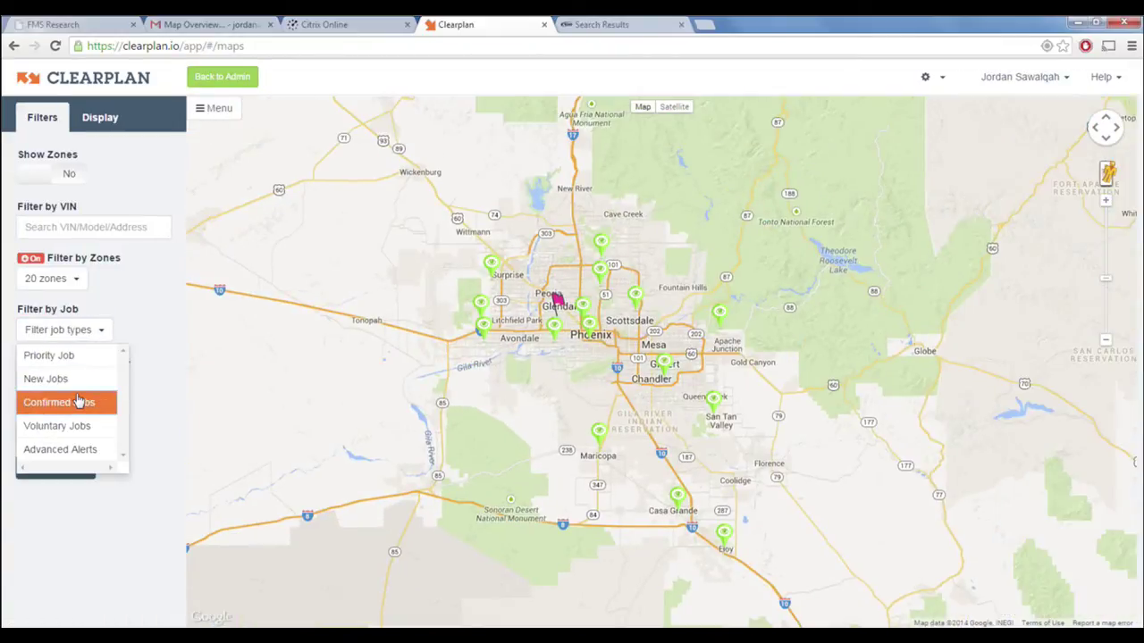
Hide Home, Alternate and Camera Scan addresses, leaving Active Alert Day Scan and Night Scan
click(84, 385)
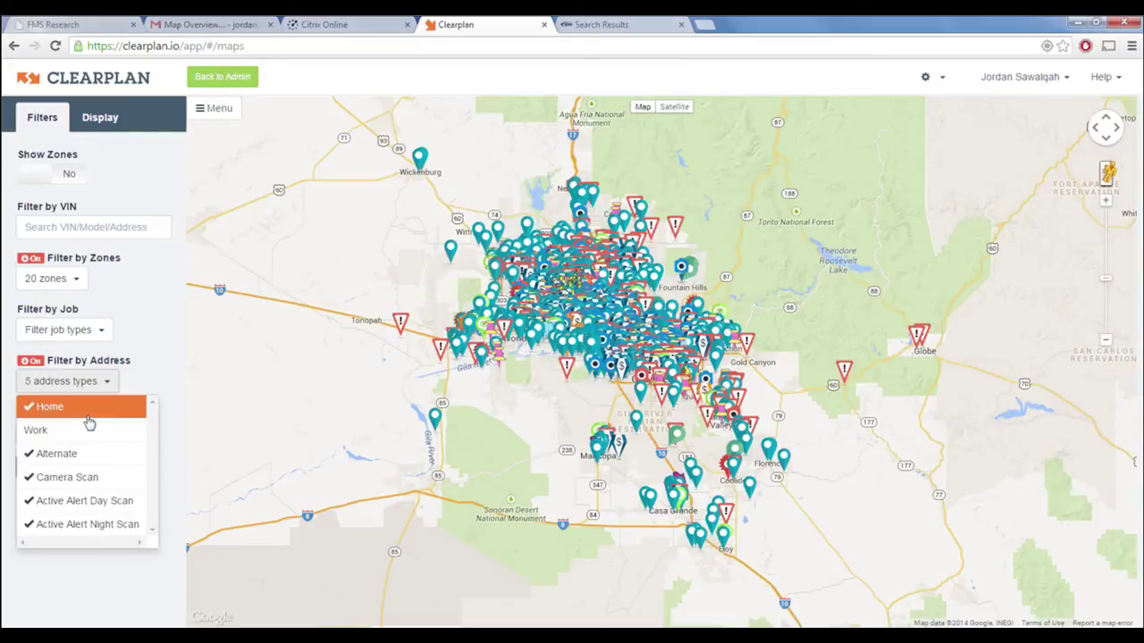
click(88, 415)
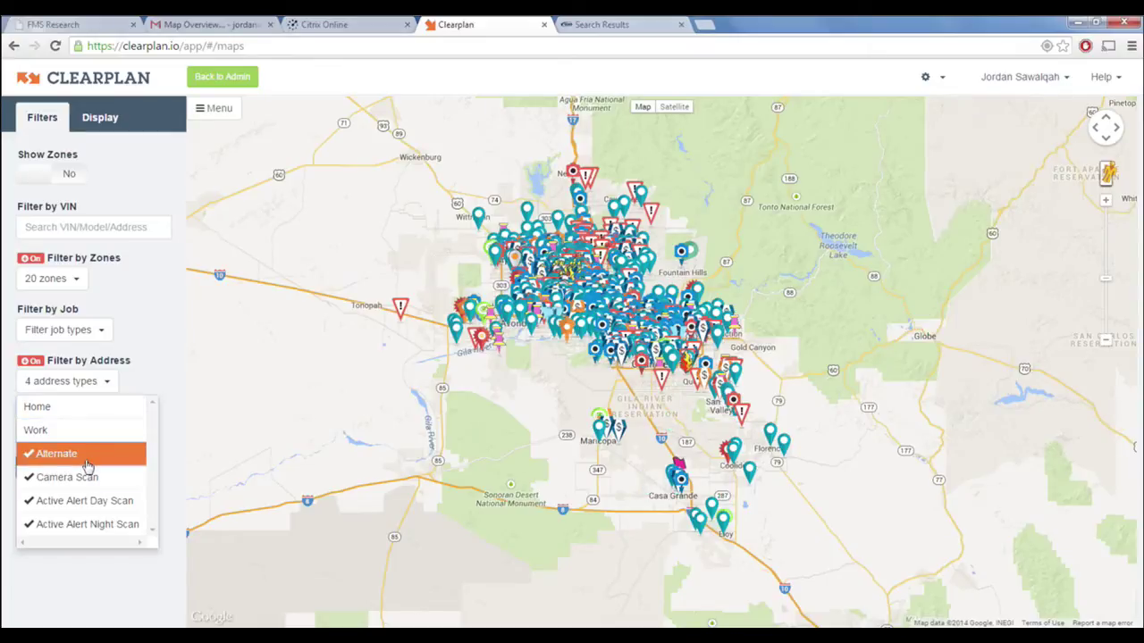
click(87, 462)
click(585, 408)
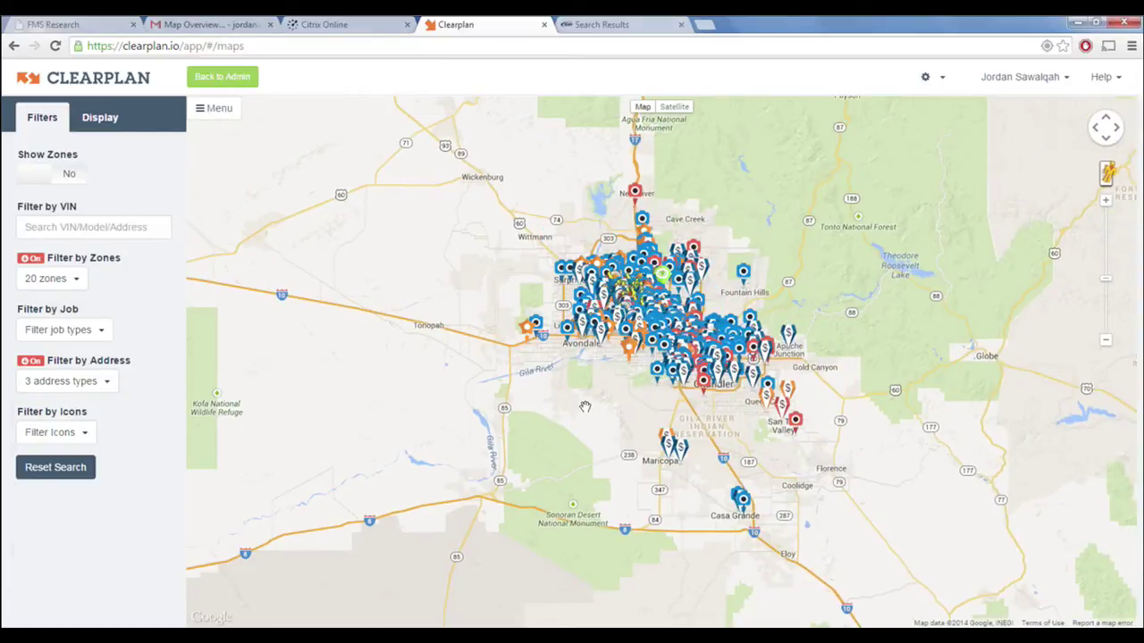
click(98, 381)
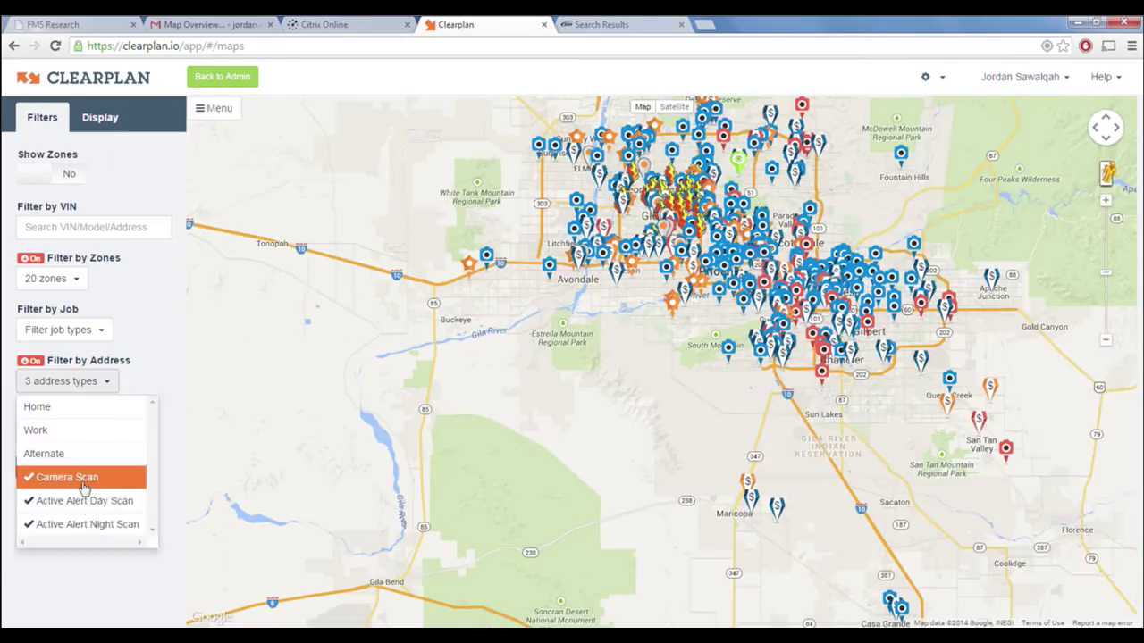
click(83, 482)
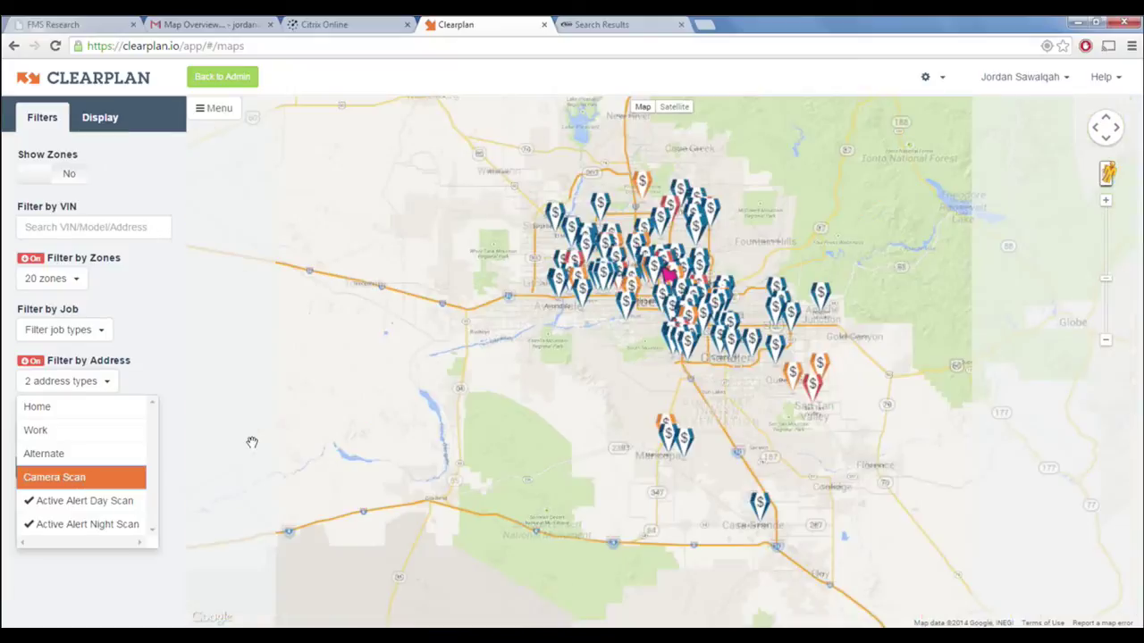
click(622, 389)
scroll(621, 389, up, 1)
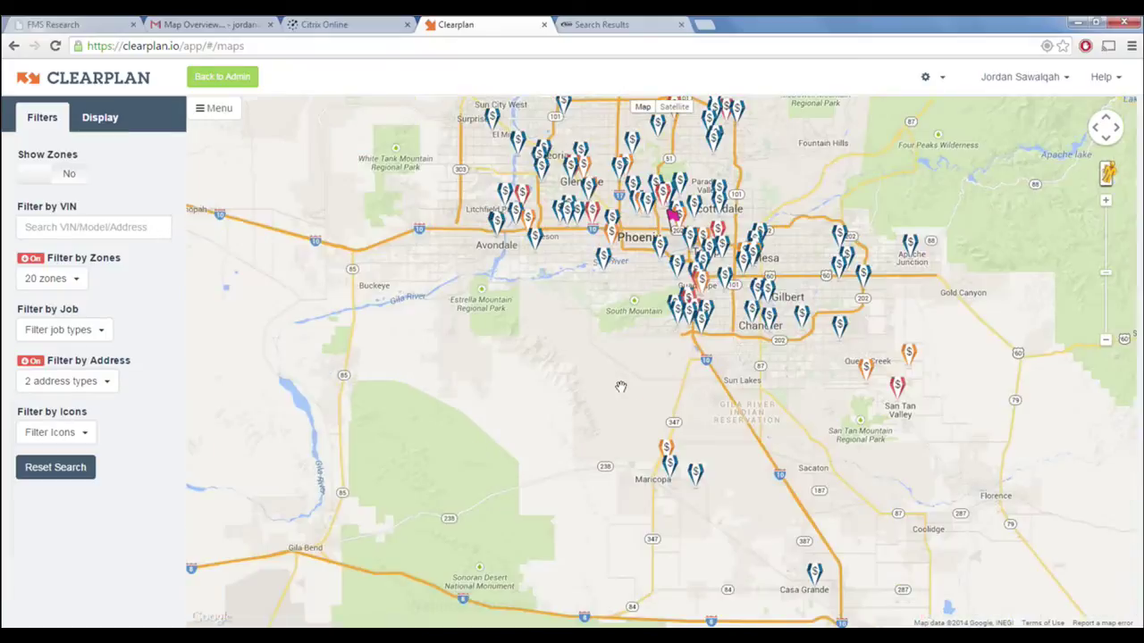
scroll(559, 477, up, 1)
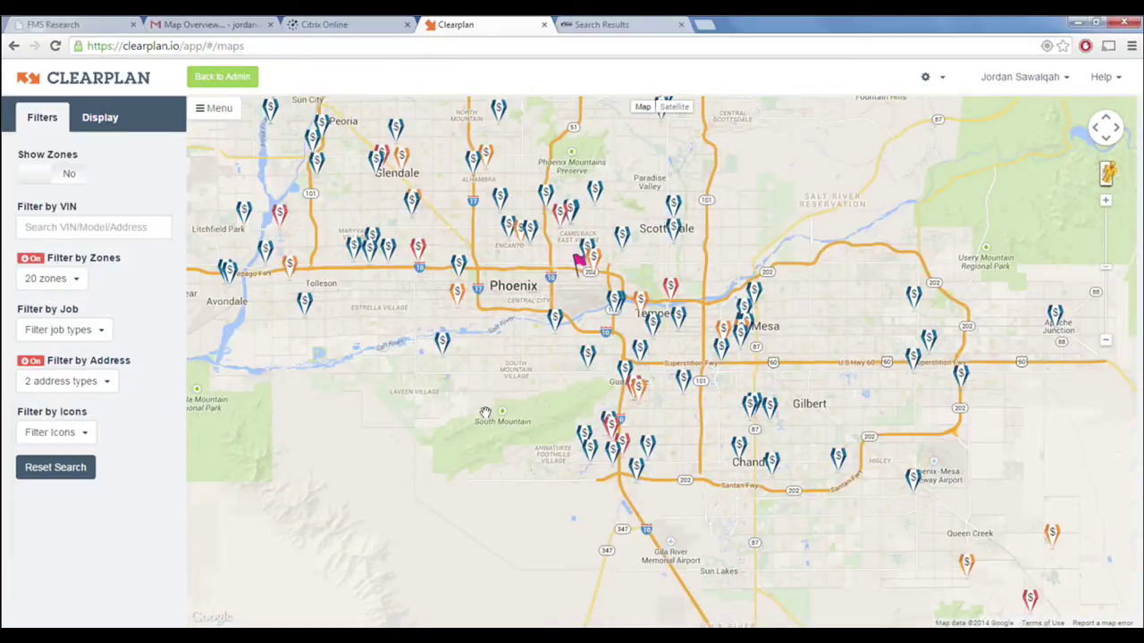
drag(485, 412, 552, 502)
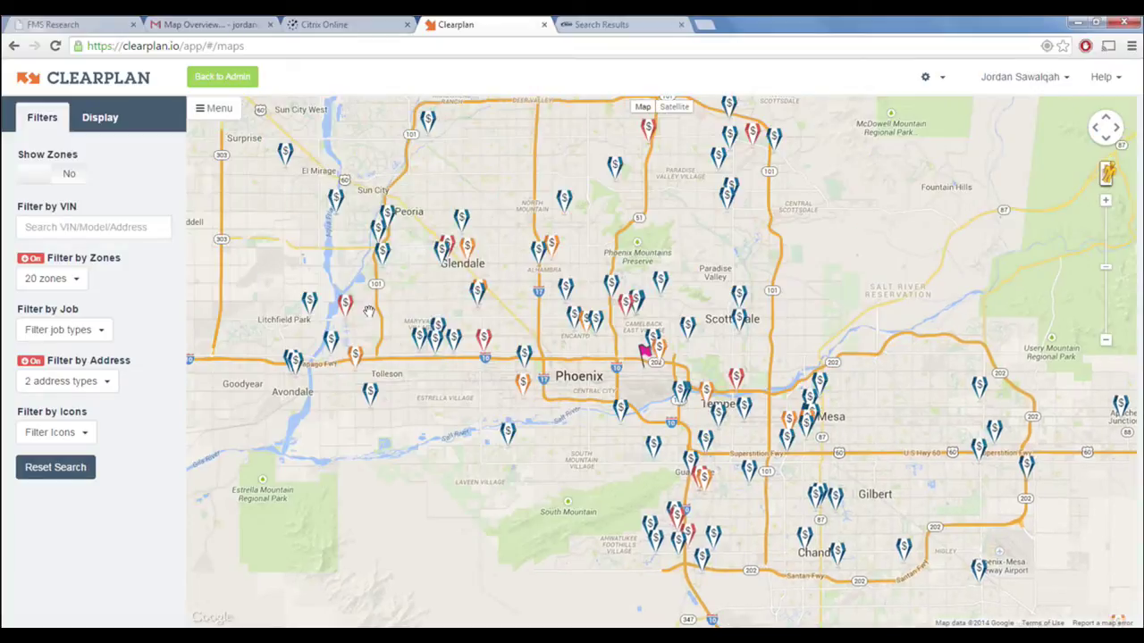
mouse_move(717, 168)
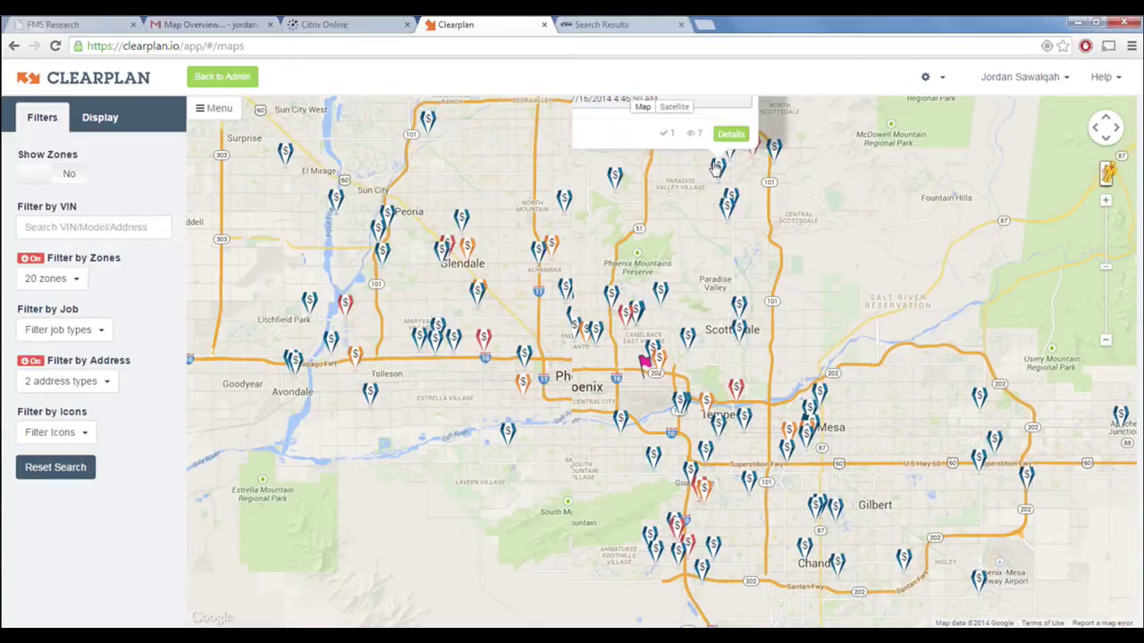
drag(755, 243, 753, 283)
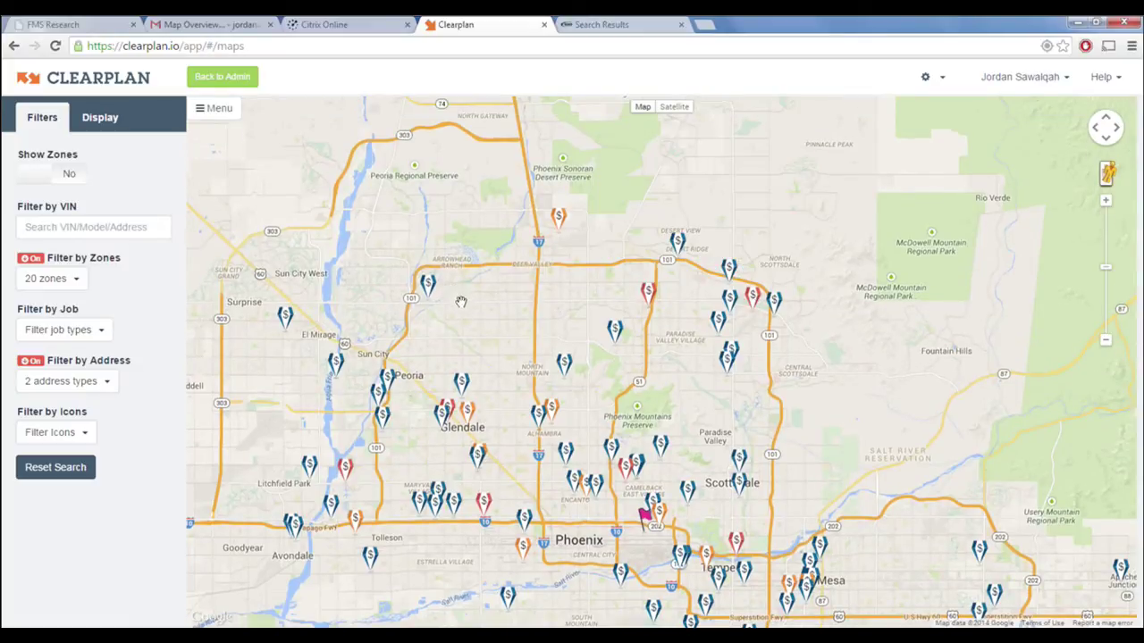
Show Home addresses on the map again, making 3 address types
click(65, 282)
click(141, 293)
click(93, 384)
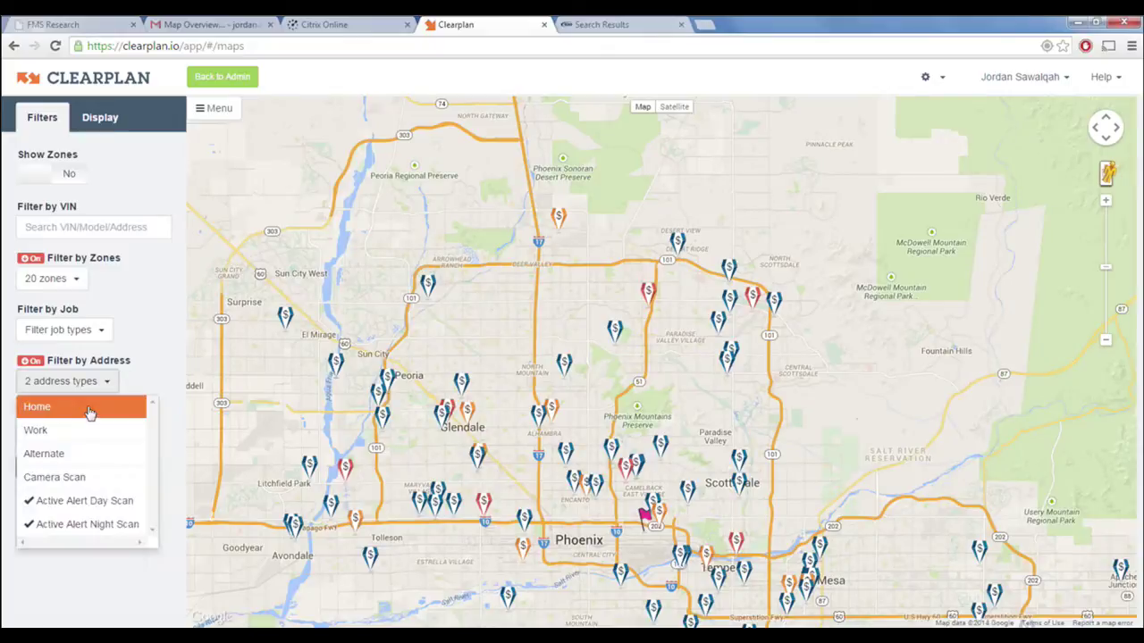
click(88, 417)
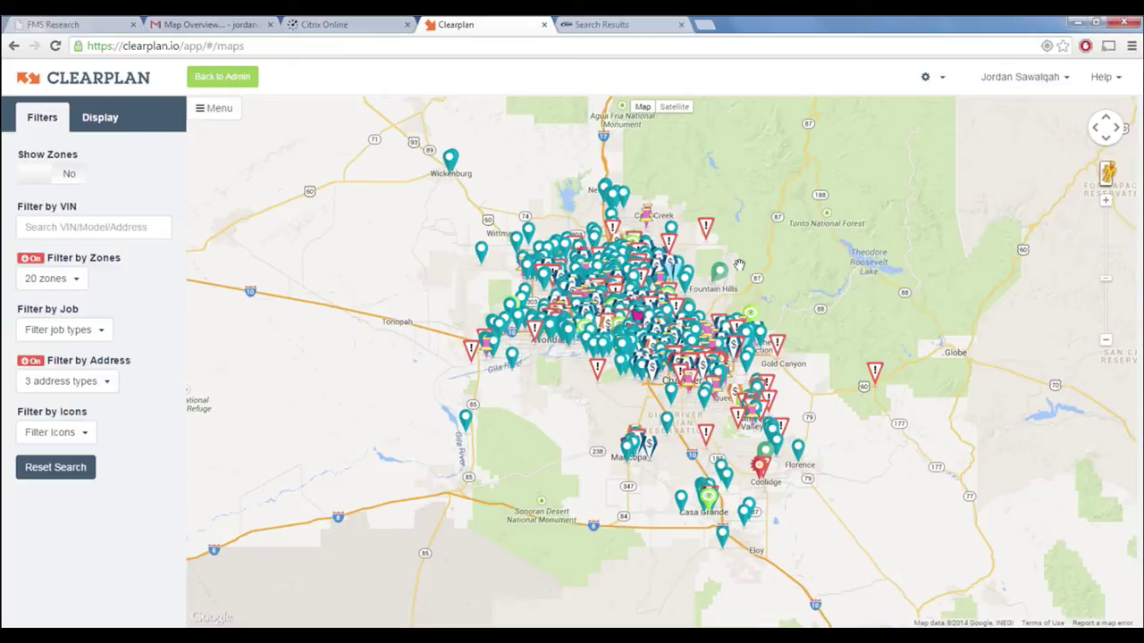
scroll(722, 254, up, 1)
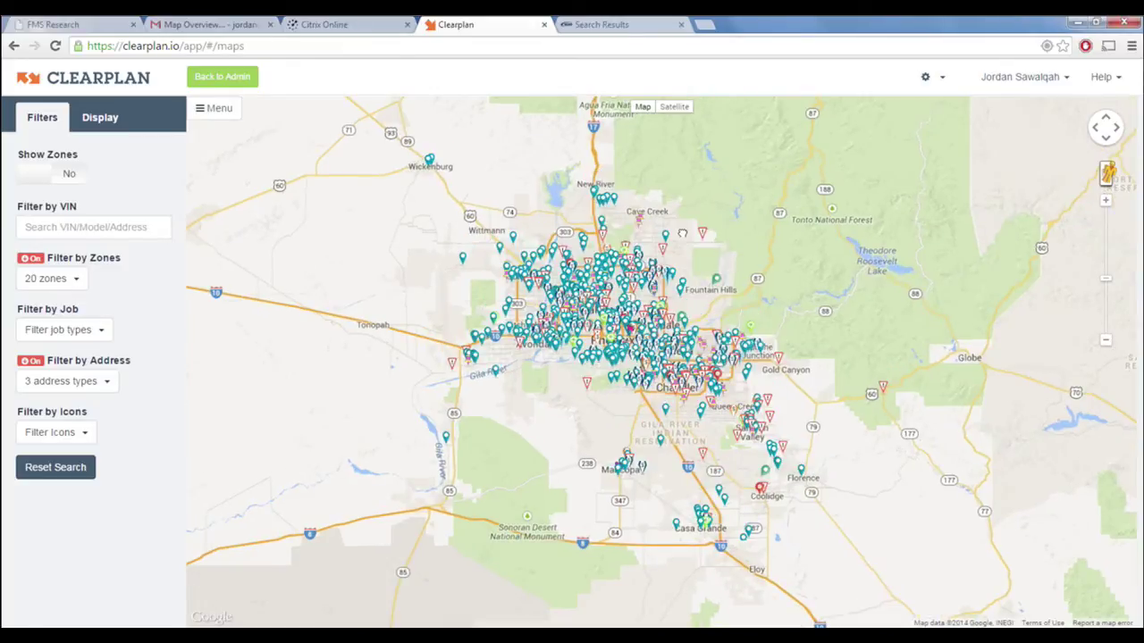
scroll(682, 233, up, 1)
click(666, 201)
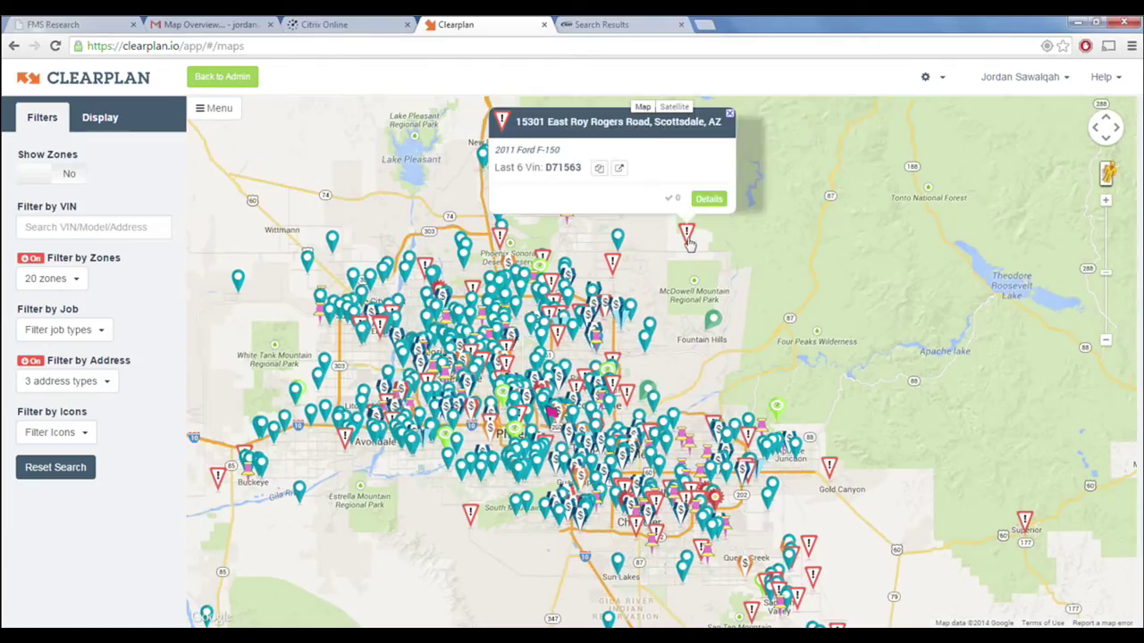
click(686, 235)
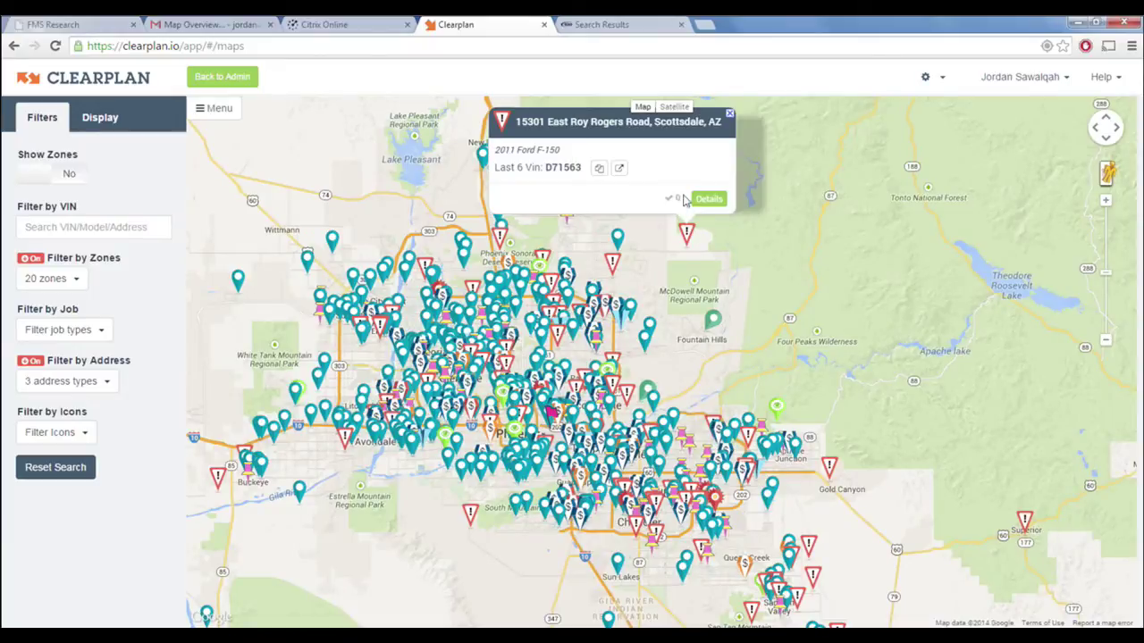
click(599, 170)
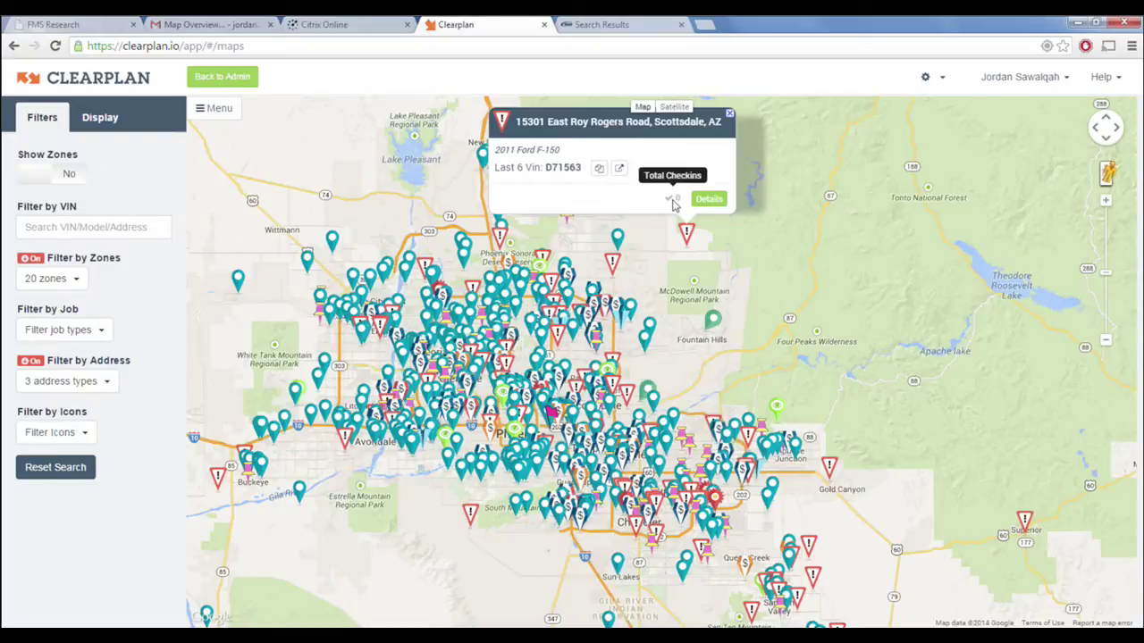
Open the F-150 job's details and browse its History, All Addresses and Check In tabs
click(710, 199)
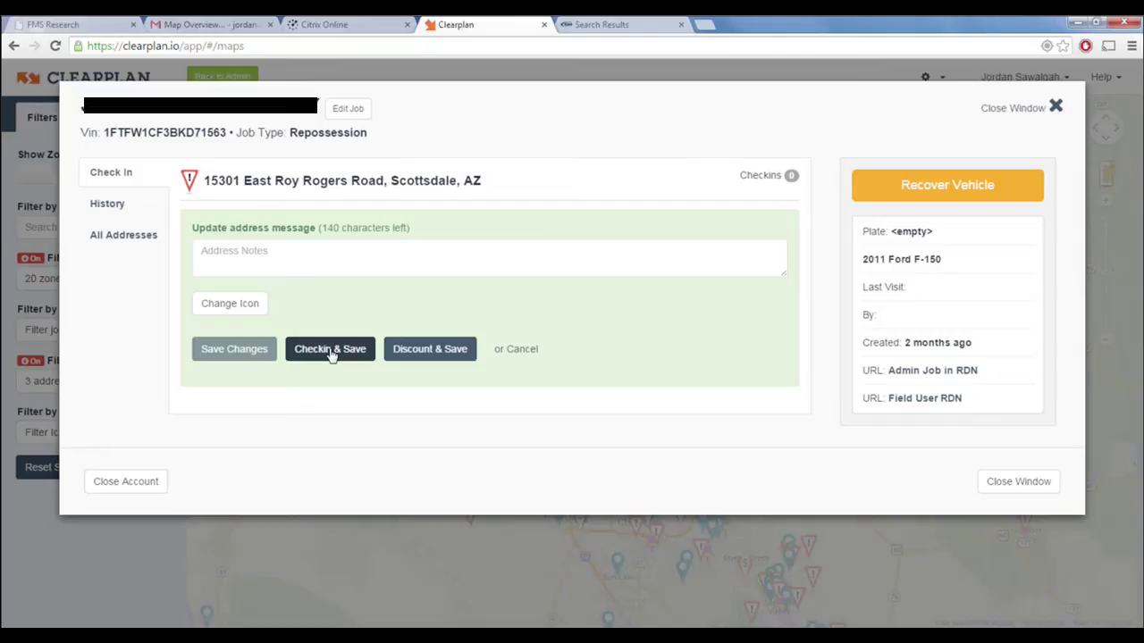
click(113, 208)
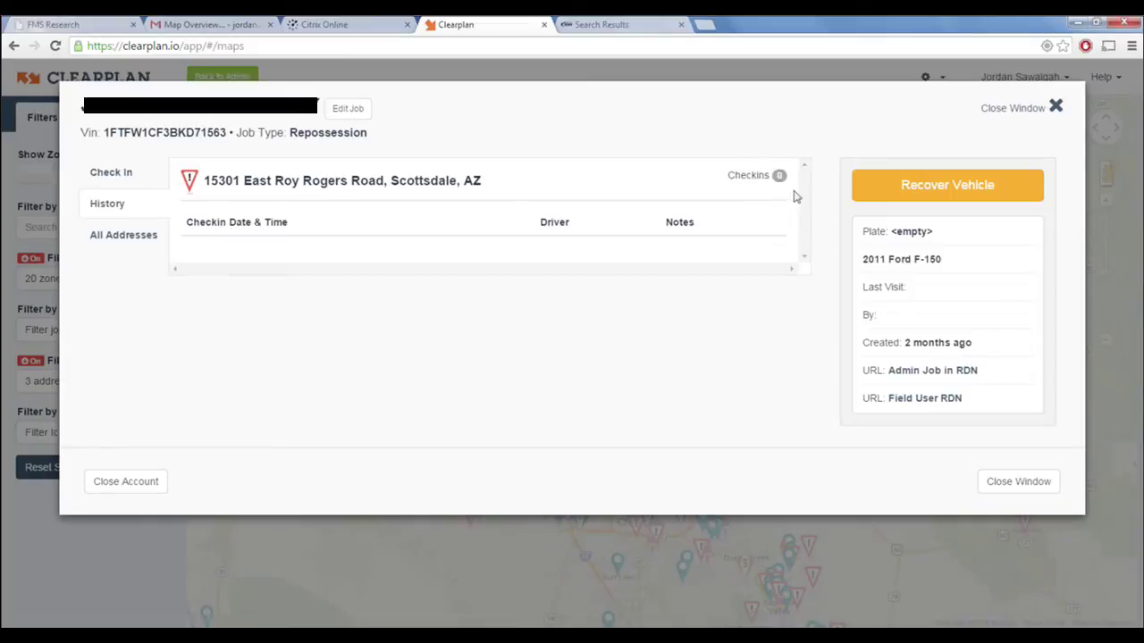
click(135, 242)
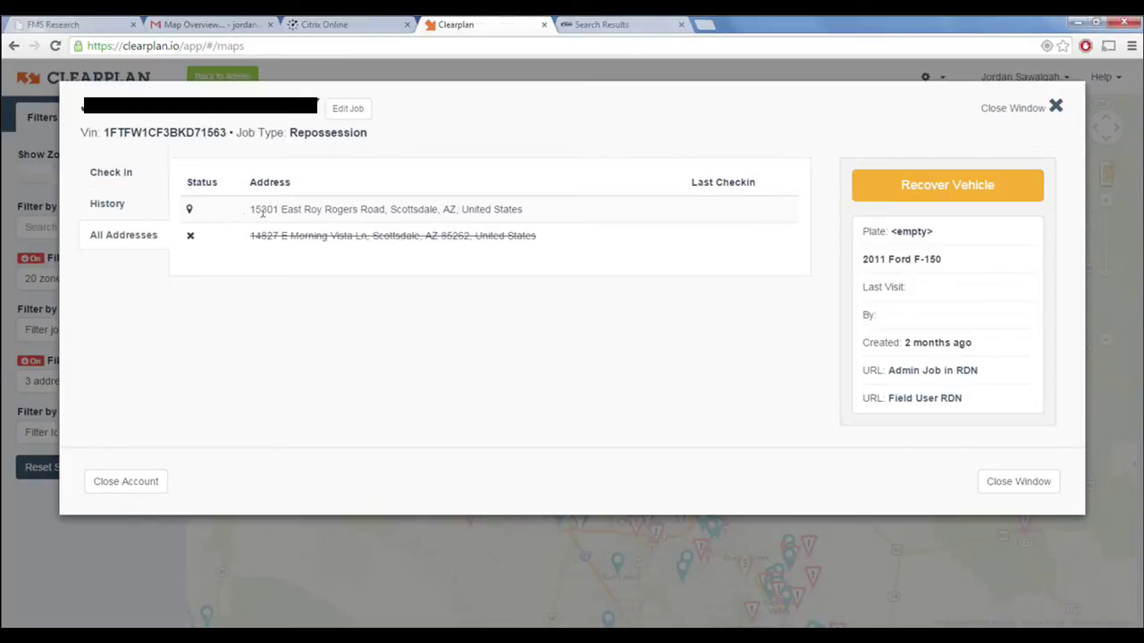
click(126, 175)
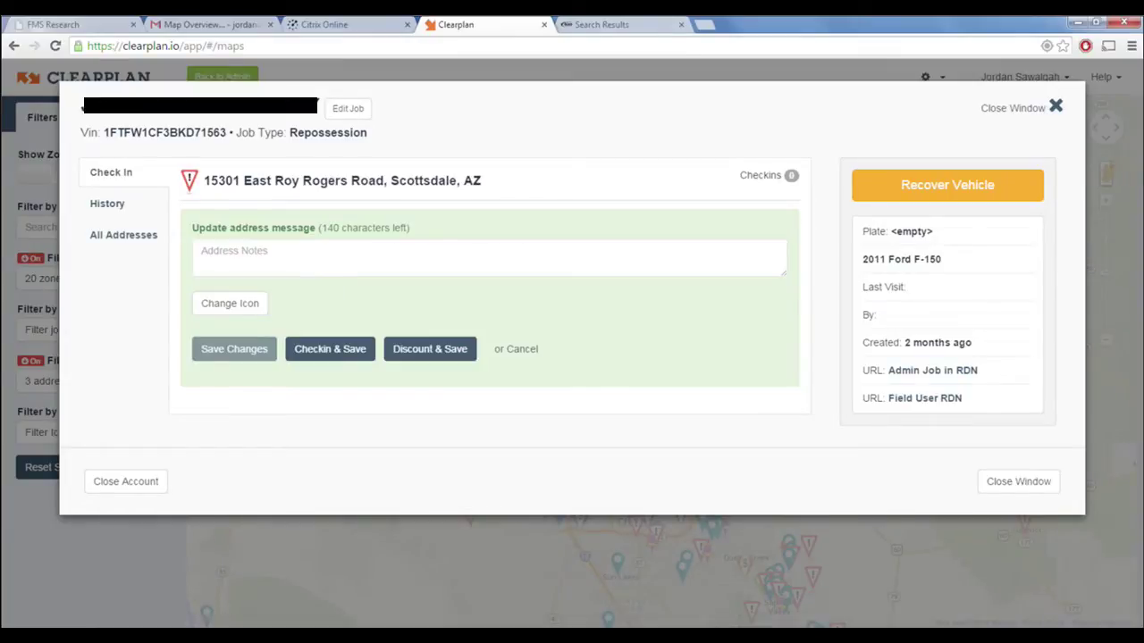
Look through the system and custom icon lists under Change Icon, then close the details window
click(210, 309)
click(250, 358)
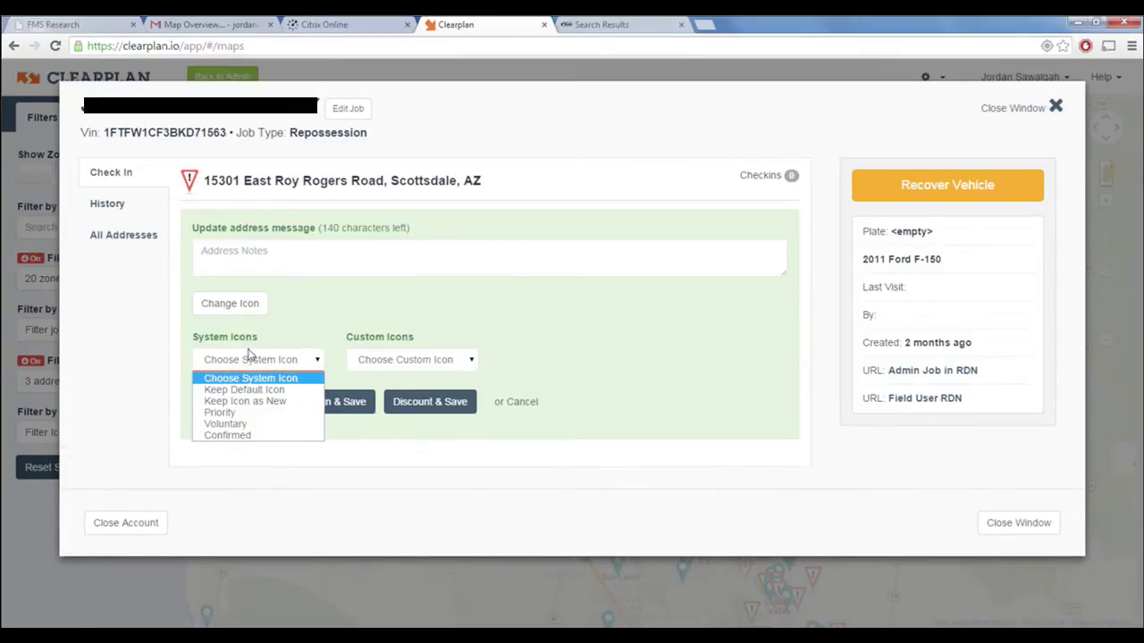
click(348, 356)
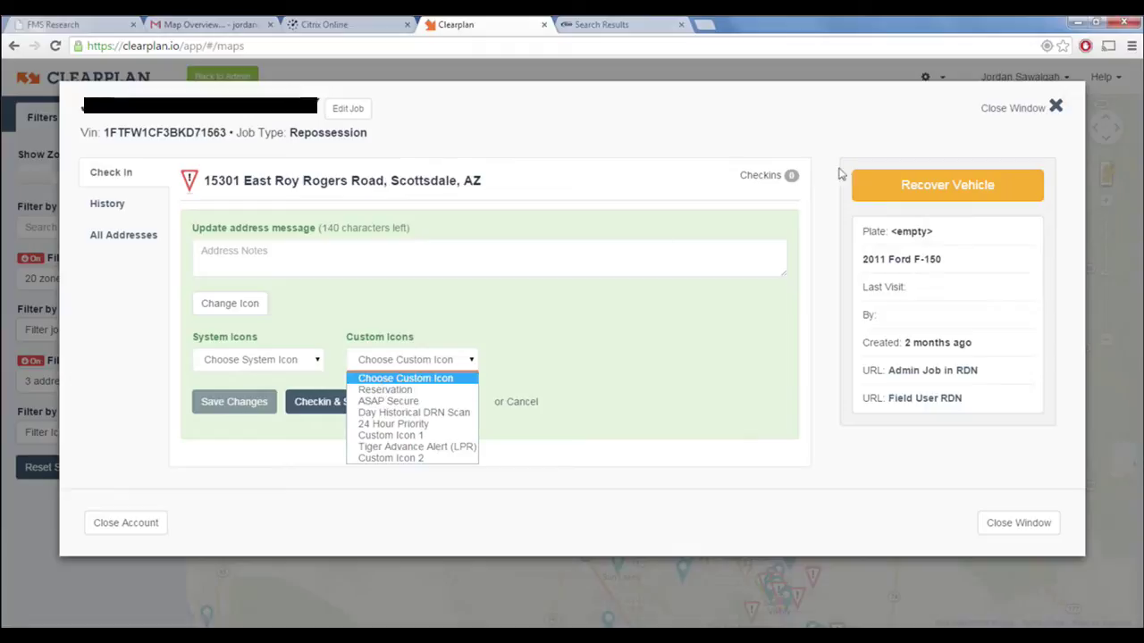
click(1033, 107)
click(1033, 107)
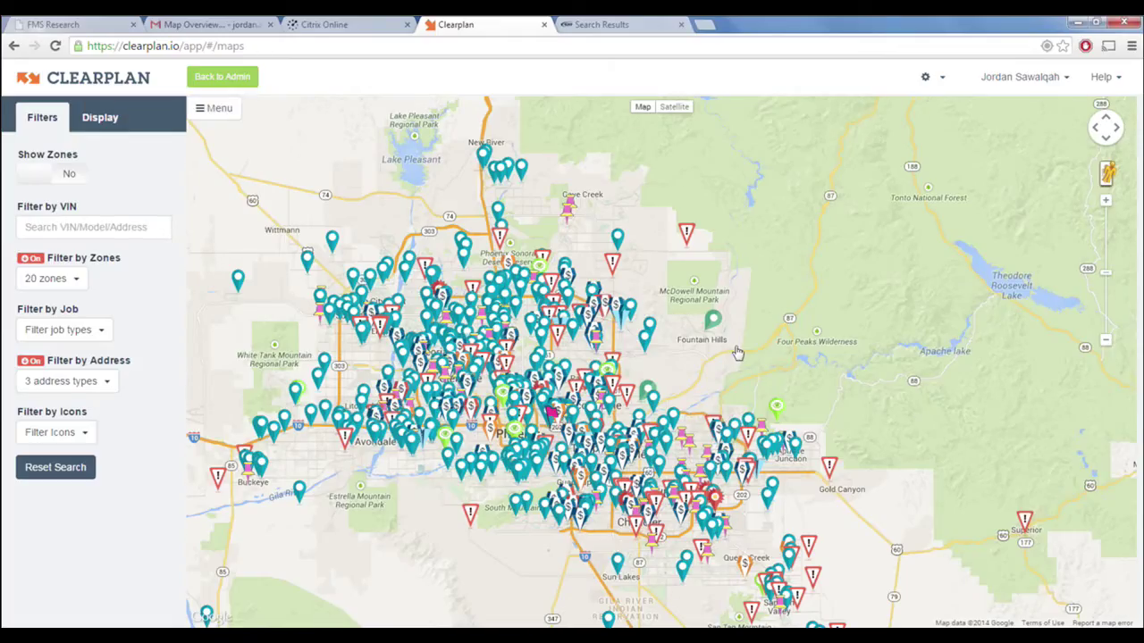
Zoom in over Mesa and view, then close, the popup for 4104 E Broadway Rd
scroll(741, 357, up, 1)
click(718, 482)
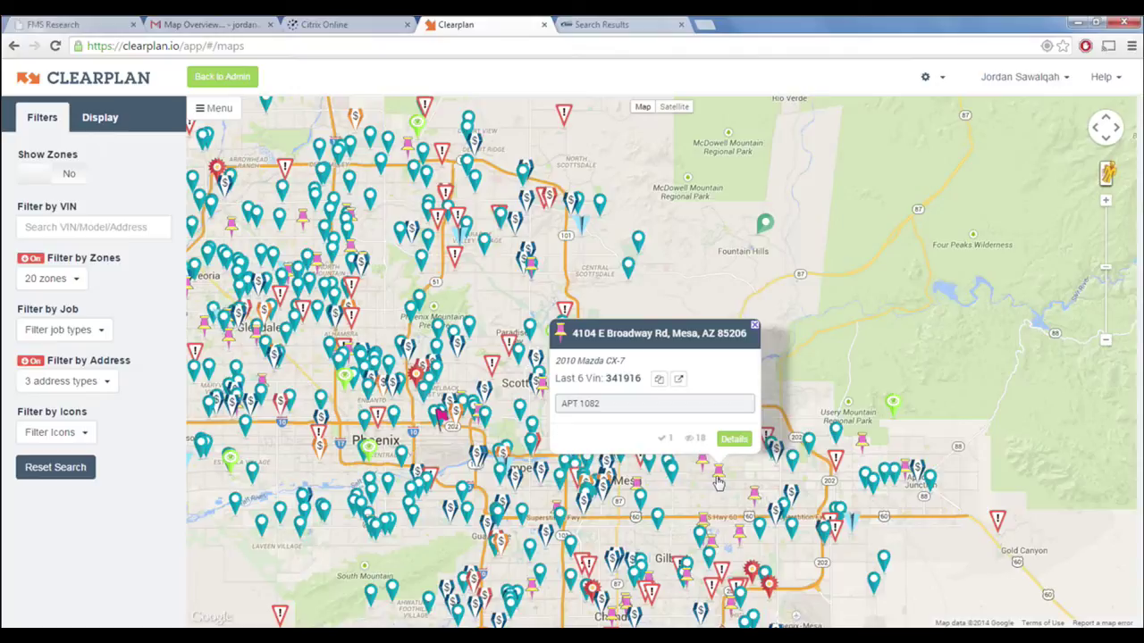
click(803, 431)
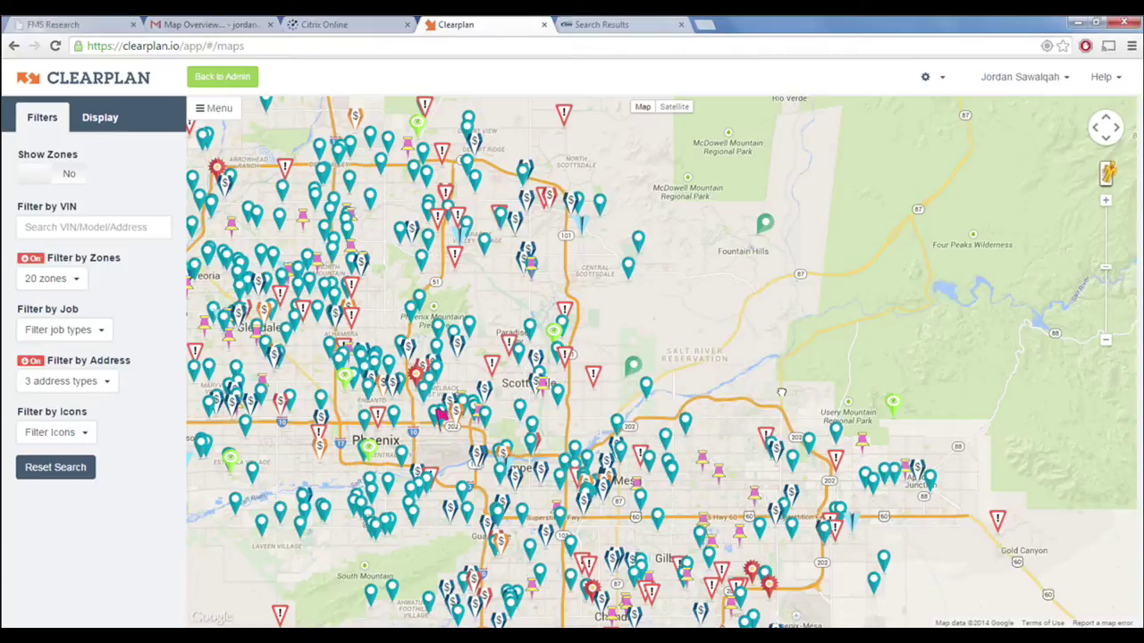
drag(901, 283, 902, 281)
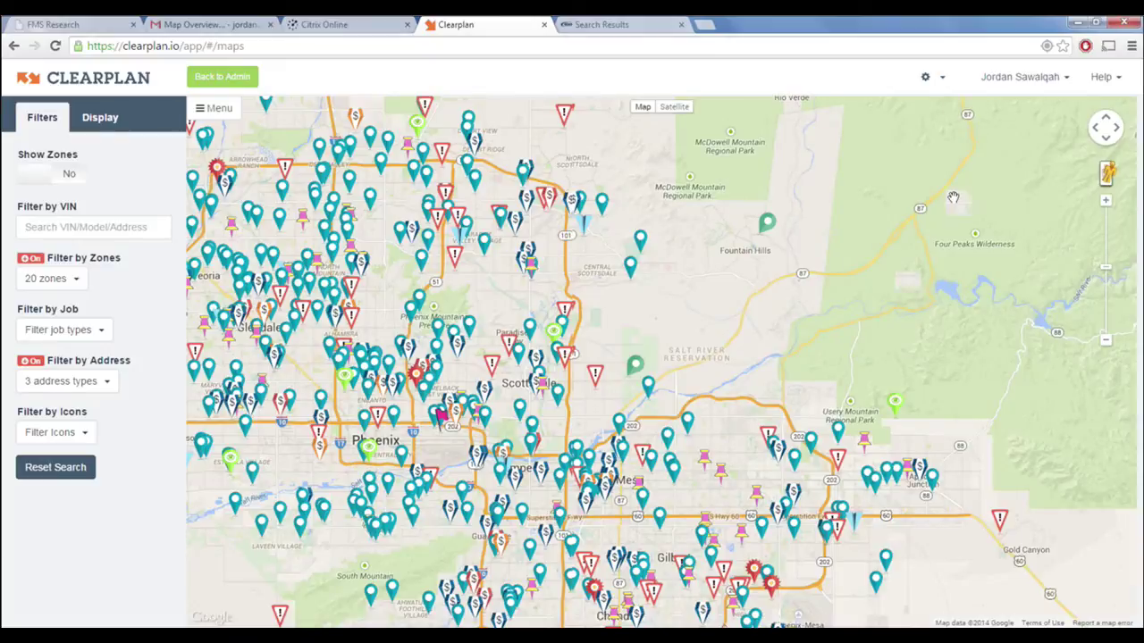
drag(707, 412, 954, 234)
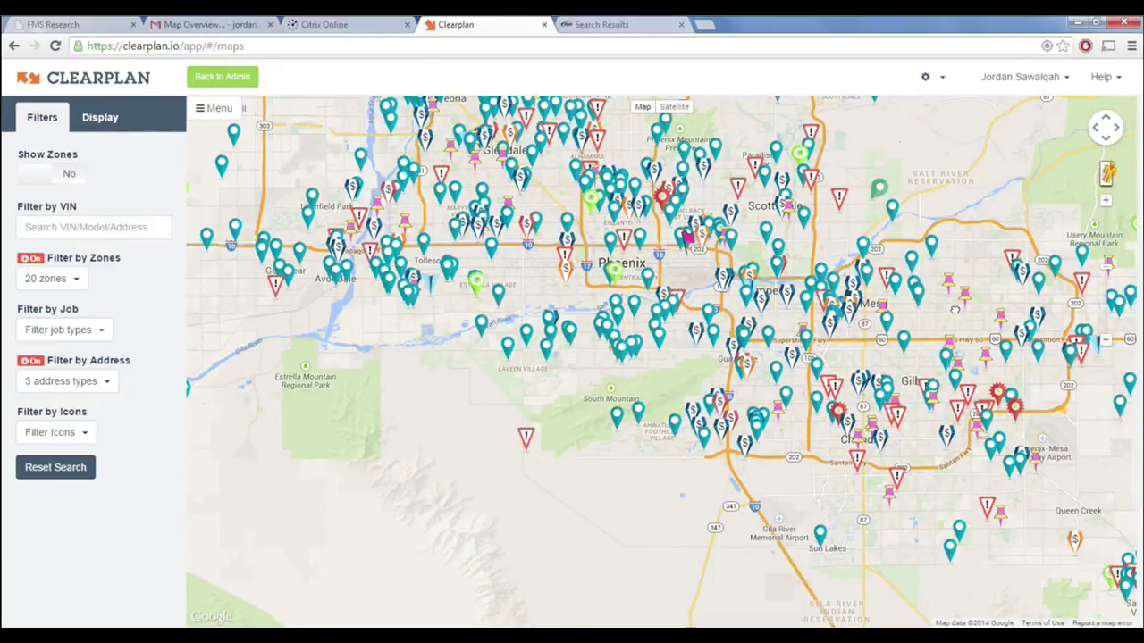
drag(954, 310, 952, 309)
scroll(955, 310, up, 1)
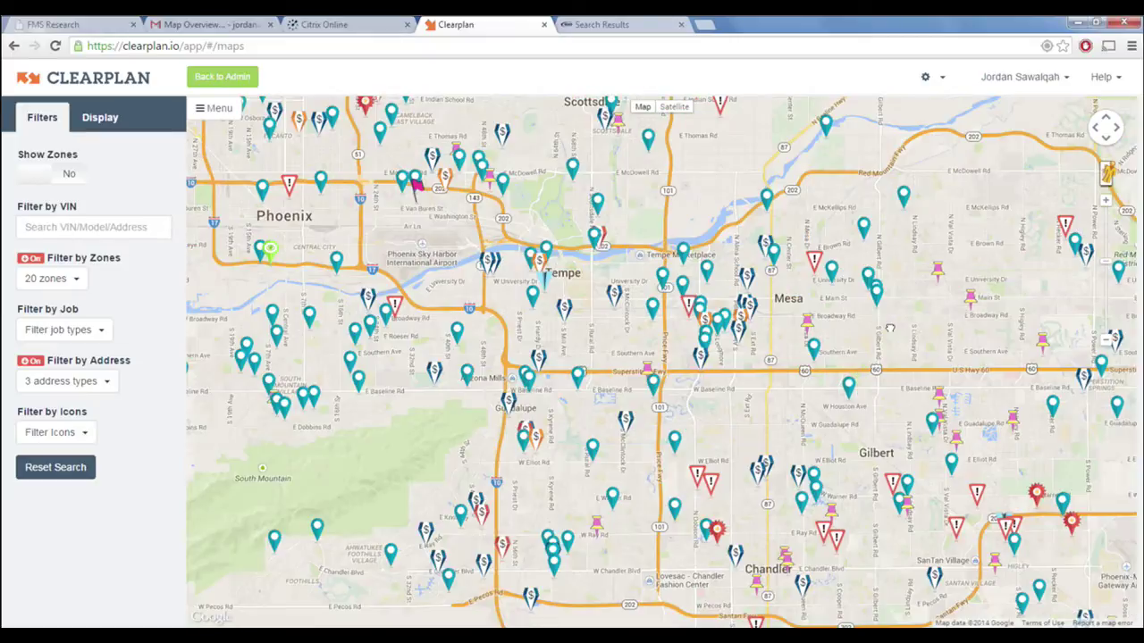
drag(1052, 233, 933, 254)
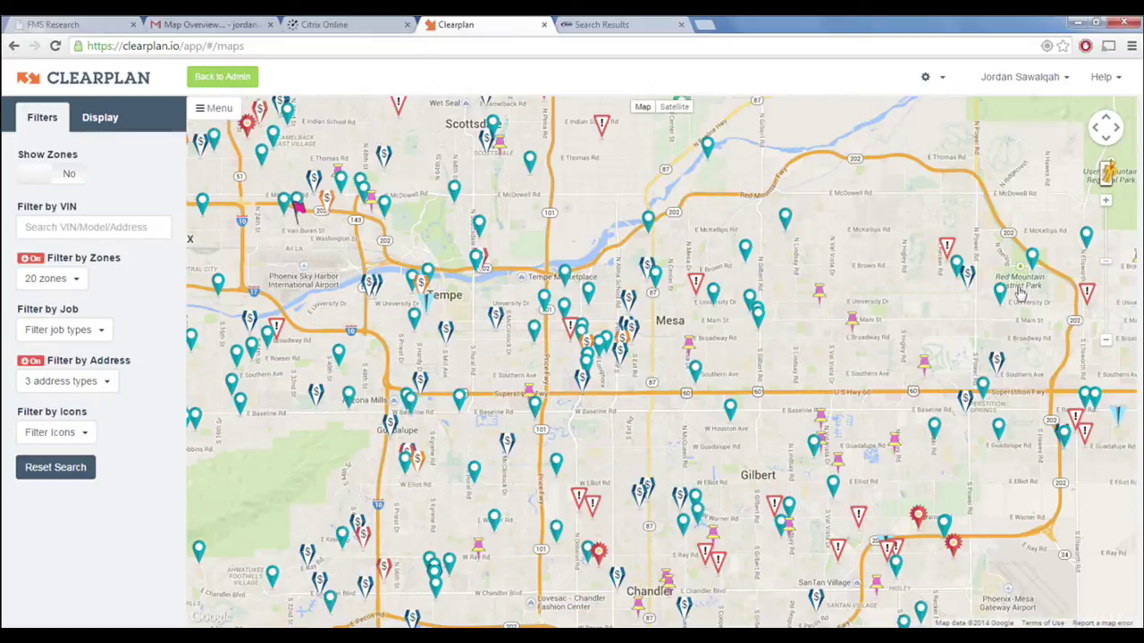
click(1089, 290)
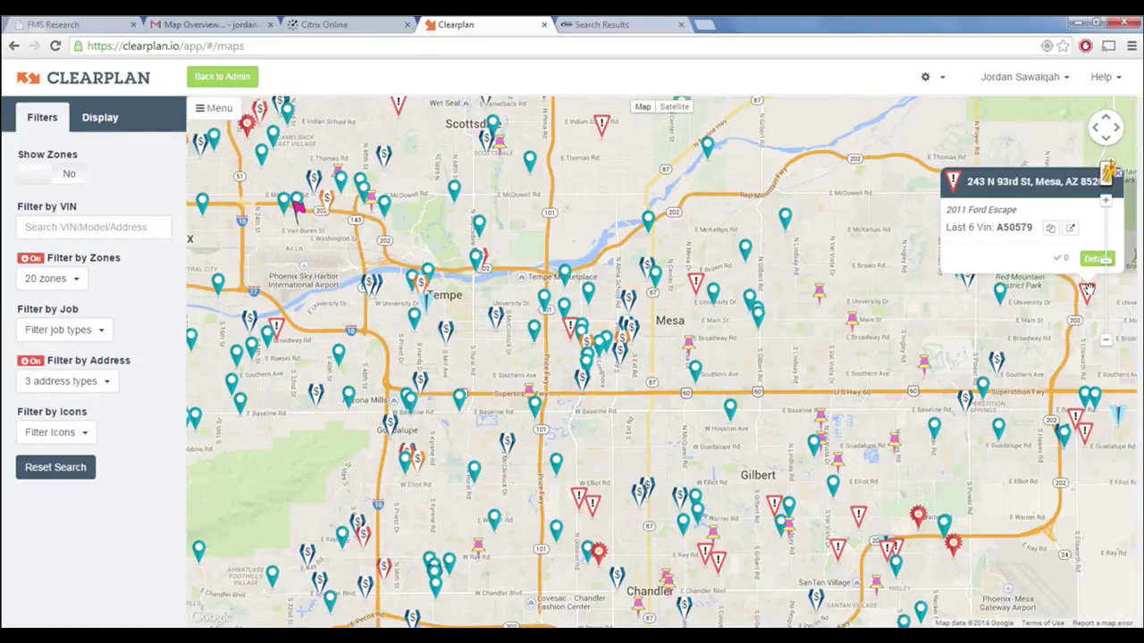
click(1062, 315)
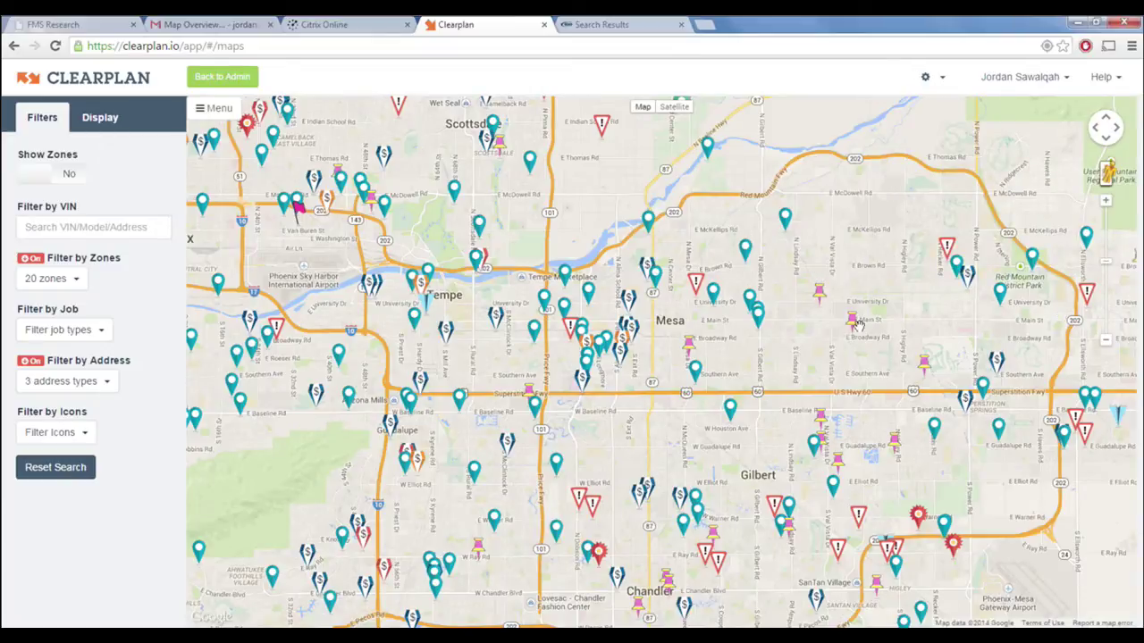
mouse_move(856, 330)
mouse_move(532, 264)
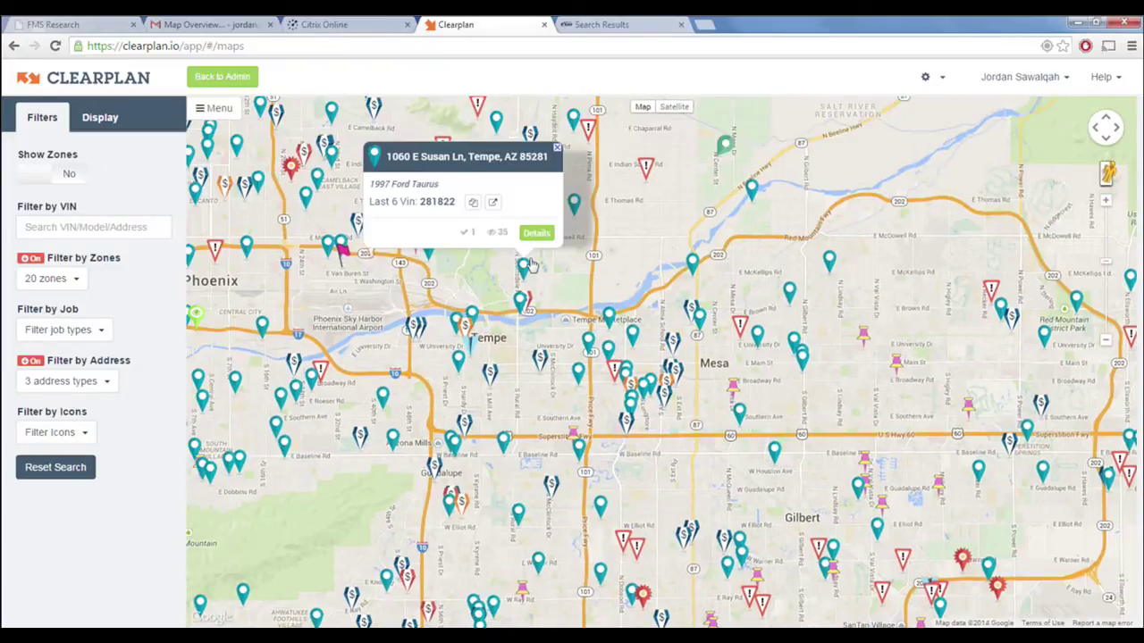
drag(287, 263, 478, 373)
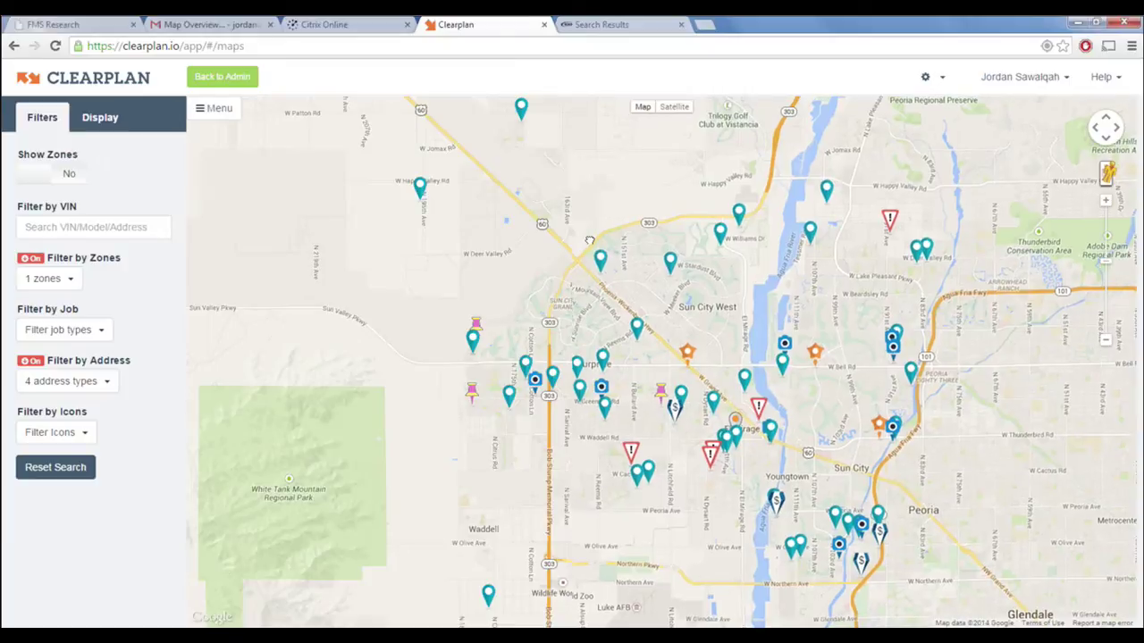
Drag the map to frame Sun City West, Youngtown and Peoria
mouse_move(589, 242)
mouse_down()
mouse_move(564, 276)
mouse_move(569, 291)
mouse_move(576, 257)
mouse_up()
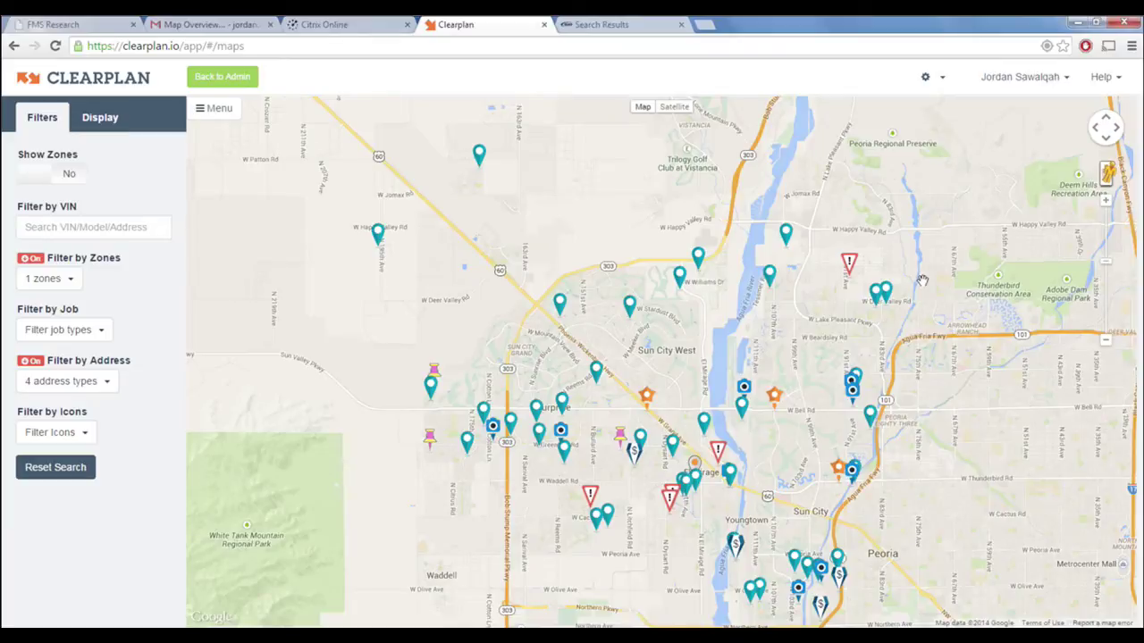
drag(949, 273, 950, 270)
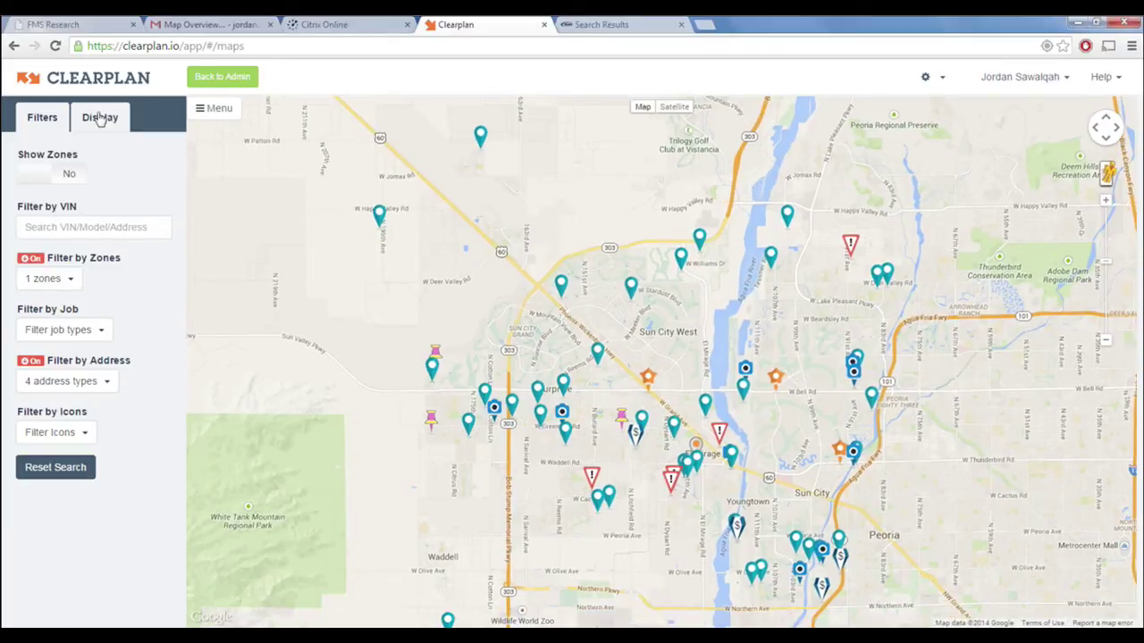
Turn zone boundaries on then off again, and zoom in around Sun City West
click(98, 119)
click(42, 117)
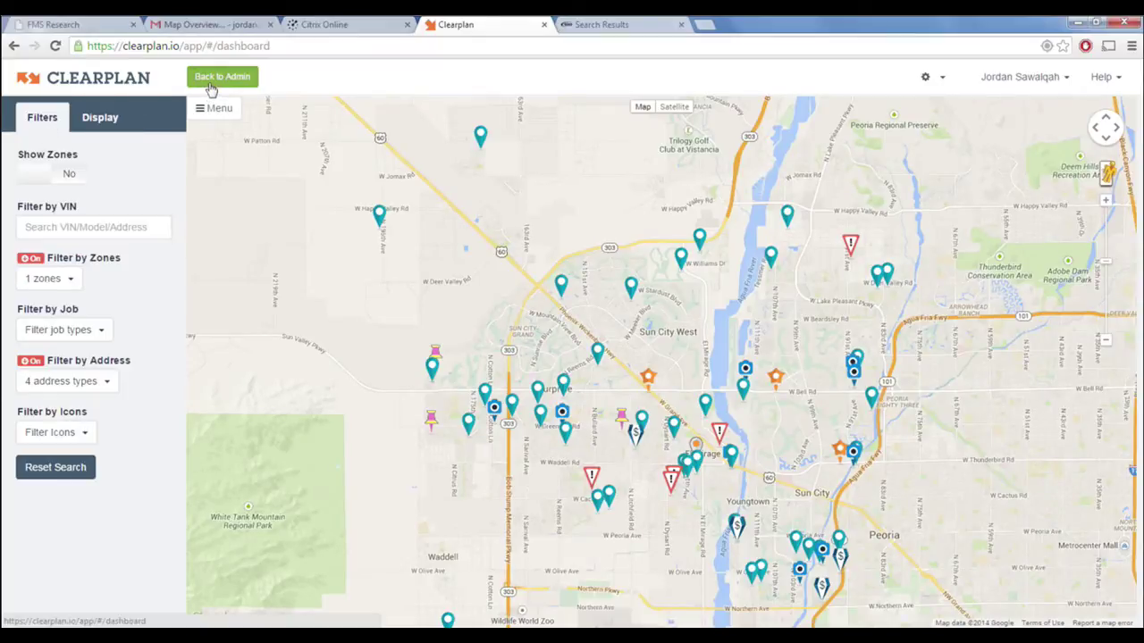
click(48, 176)
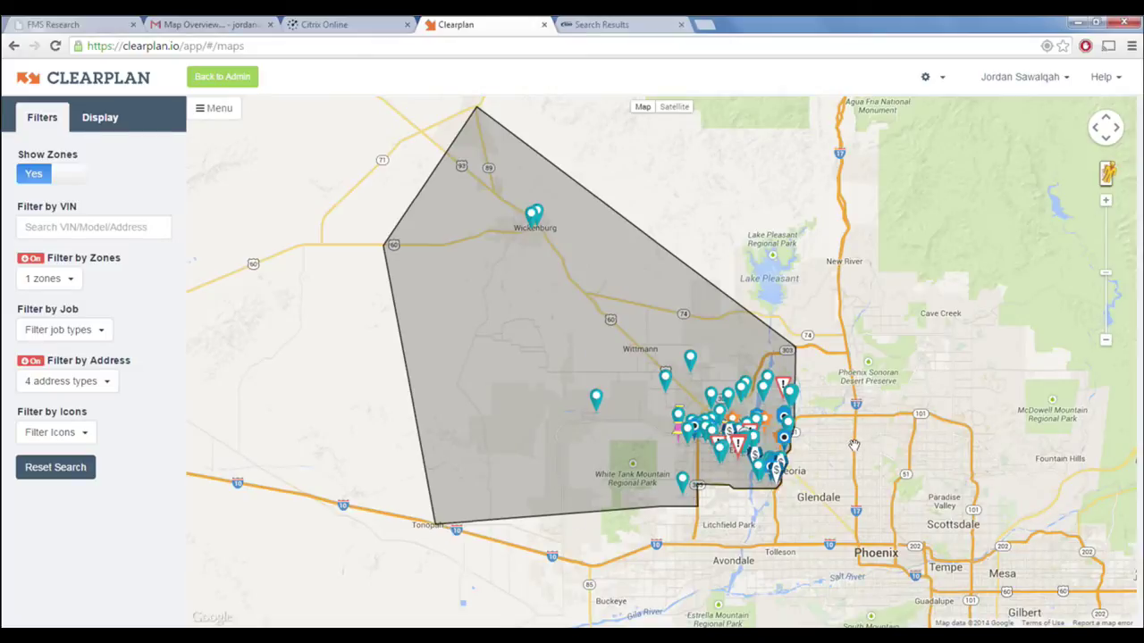
scroll(853, 444, up, 1)
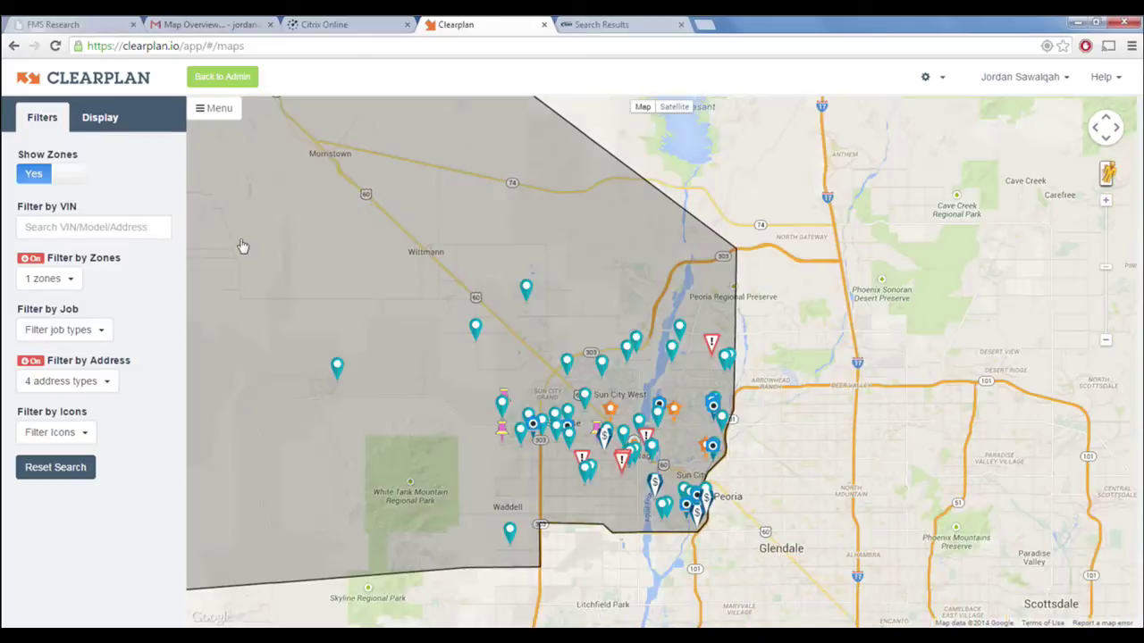
click(64, 175)
drag(498, 257, 504, 237)
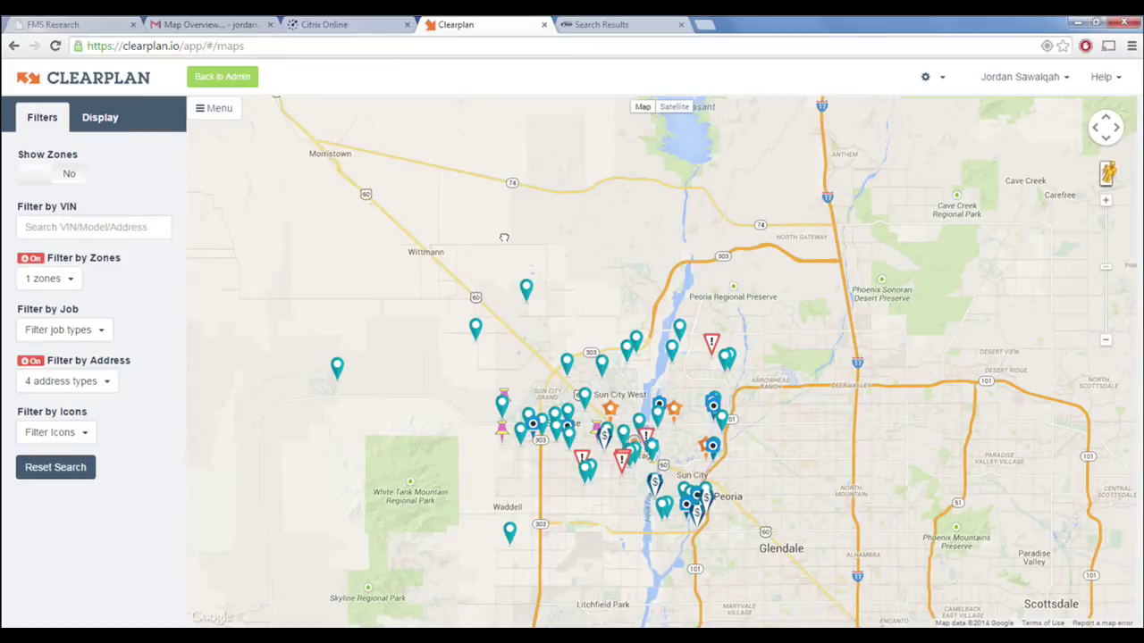
drag(784, 491, 833, 418)
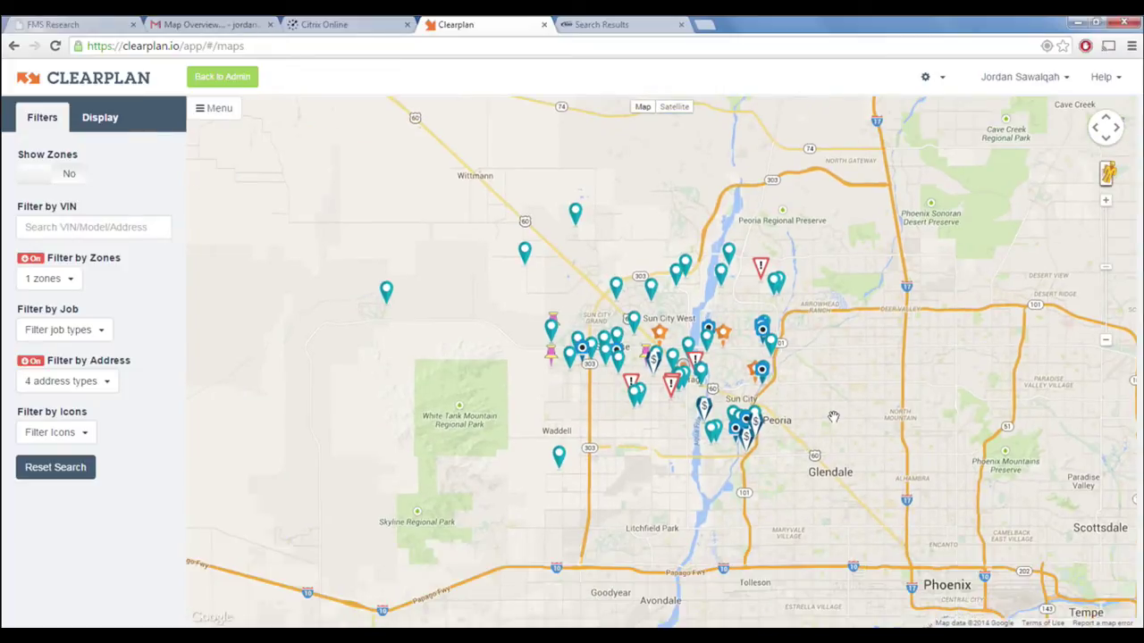
scroll(833, 417, up, 1)
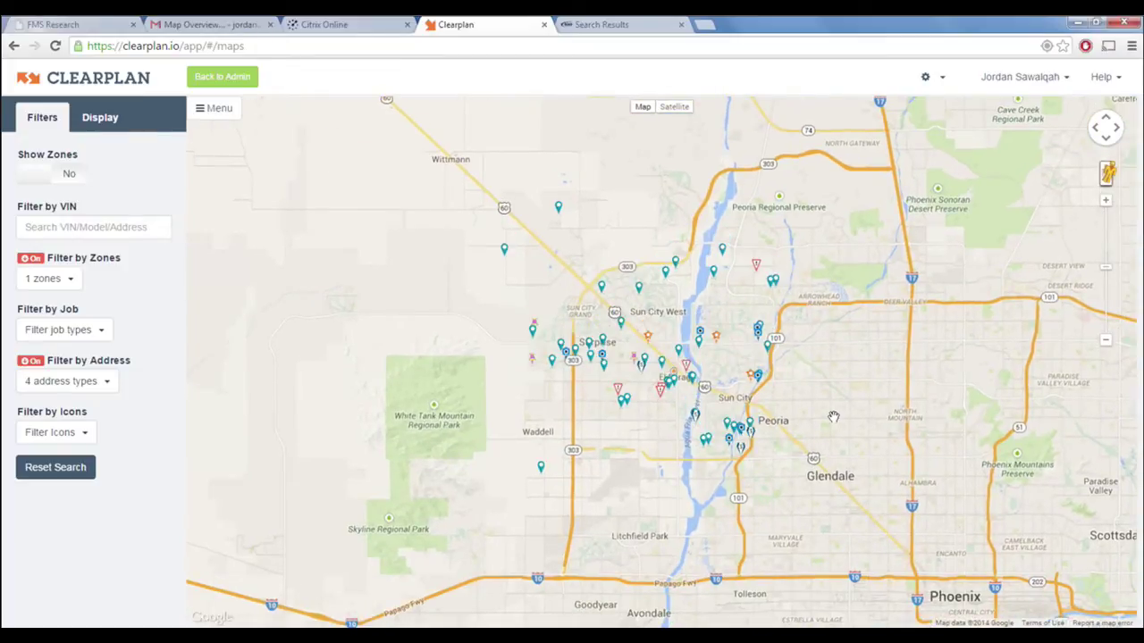
scroll(833, 417, up, 1)
click(534, 332)
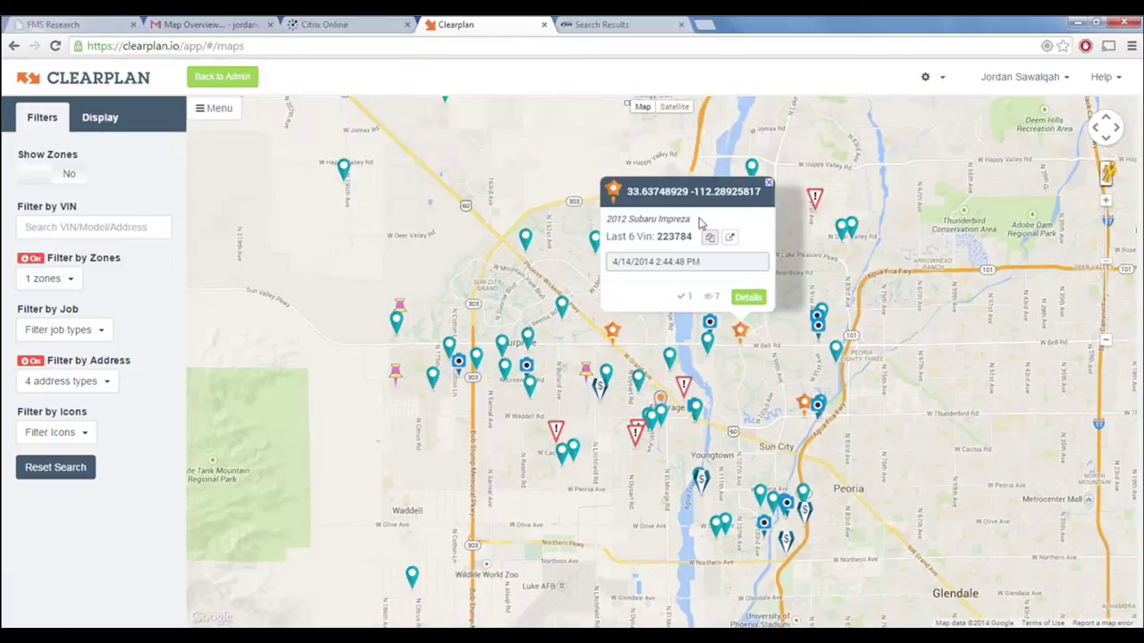
click(767, 157)
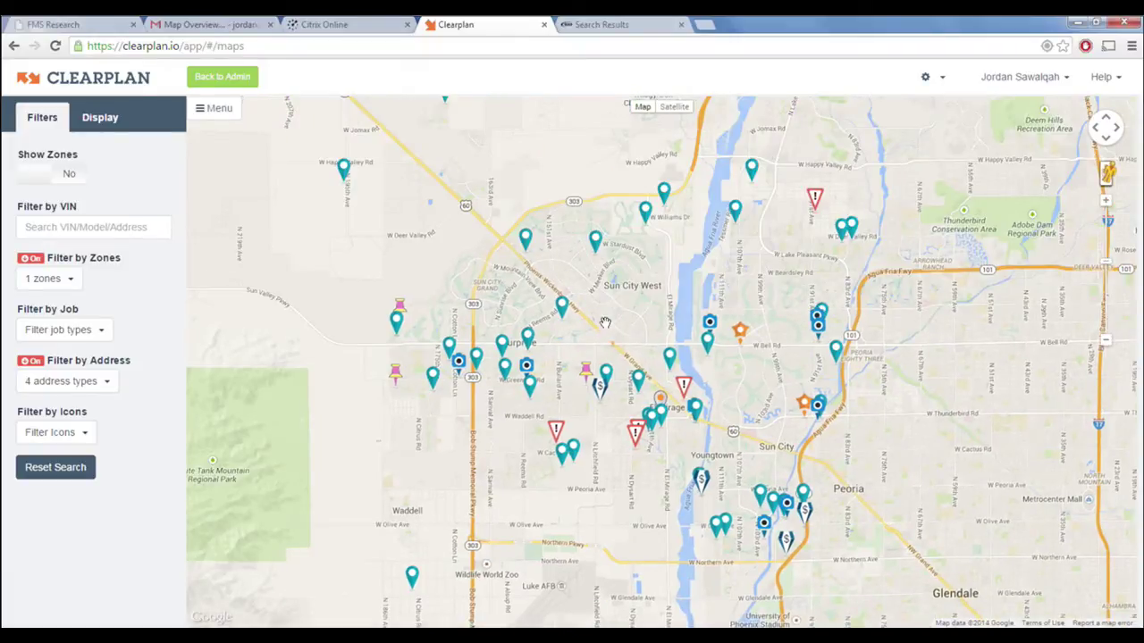
click(475, 367)
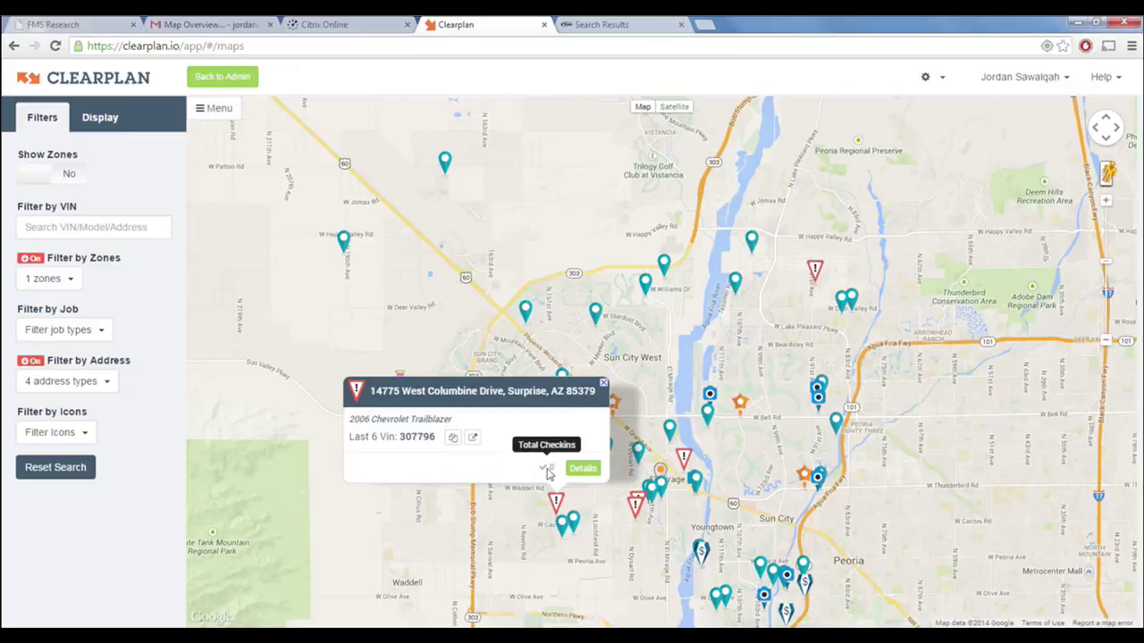
click(530, 503)
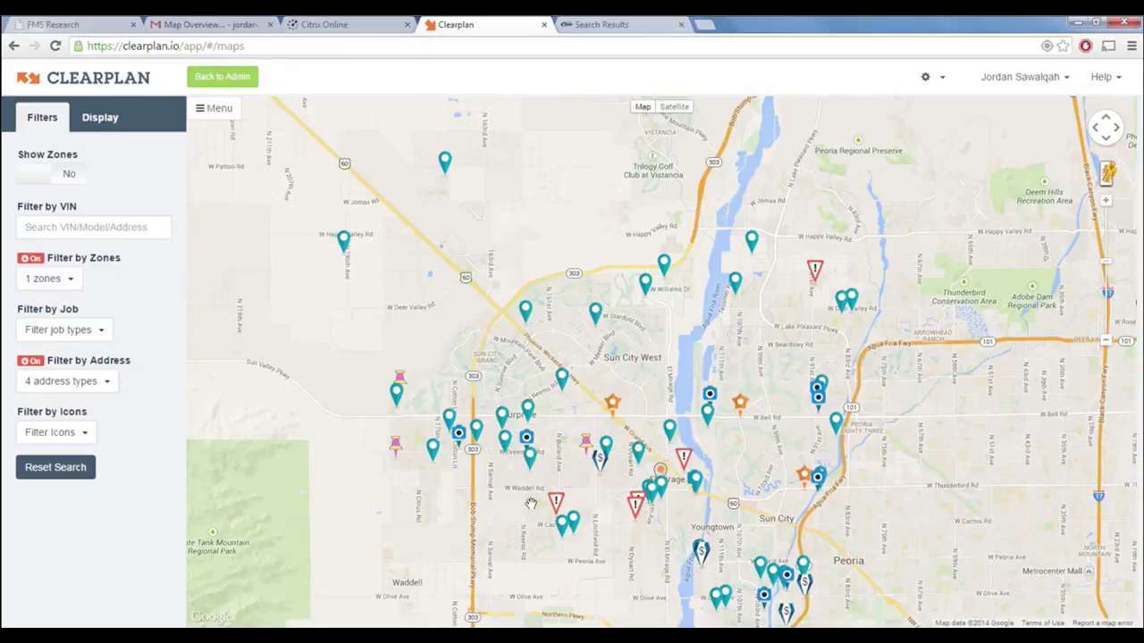
click(557, 511)
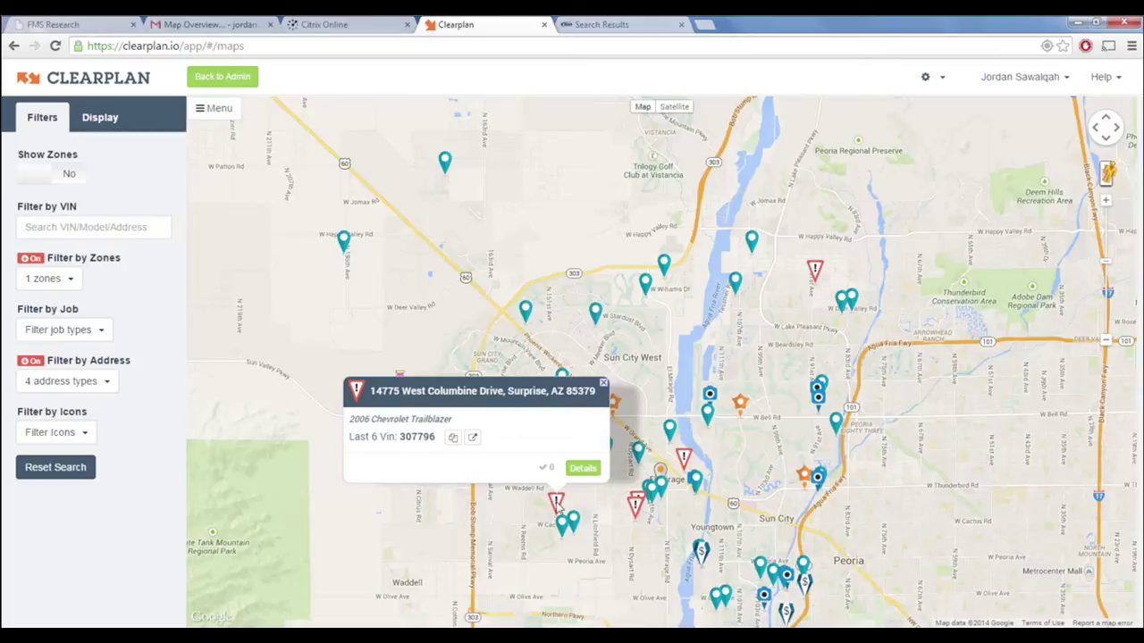
click(557, 508)
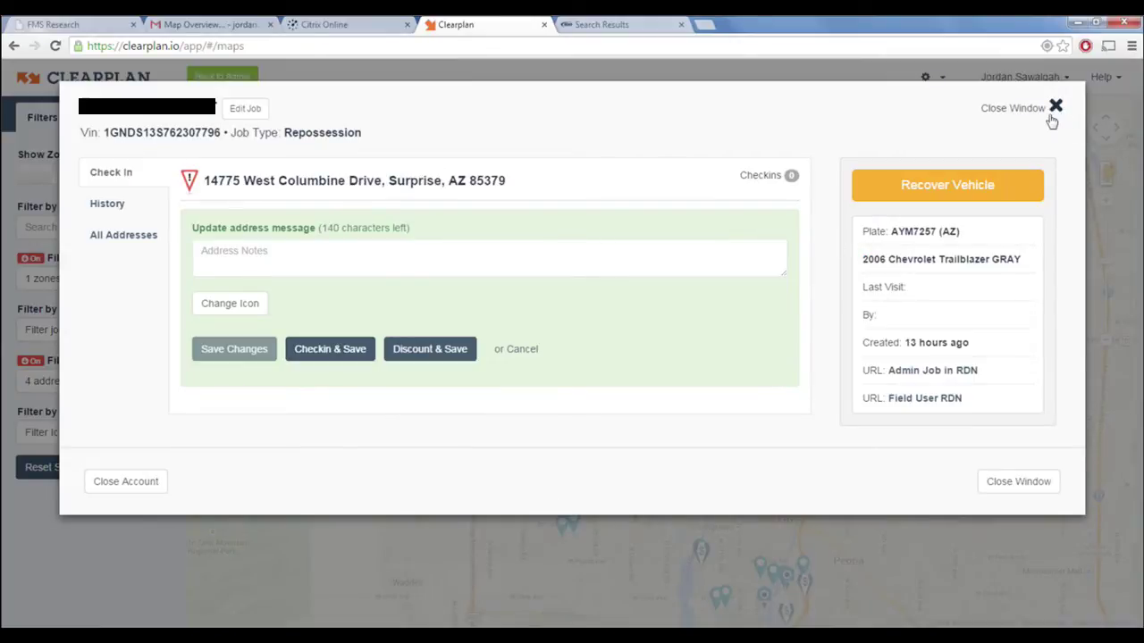
Close the vehicle window and reopen the Columbine Drive job details
key(Escape)
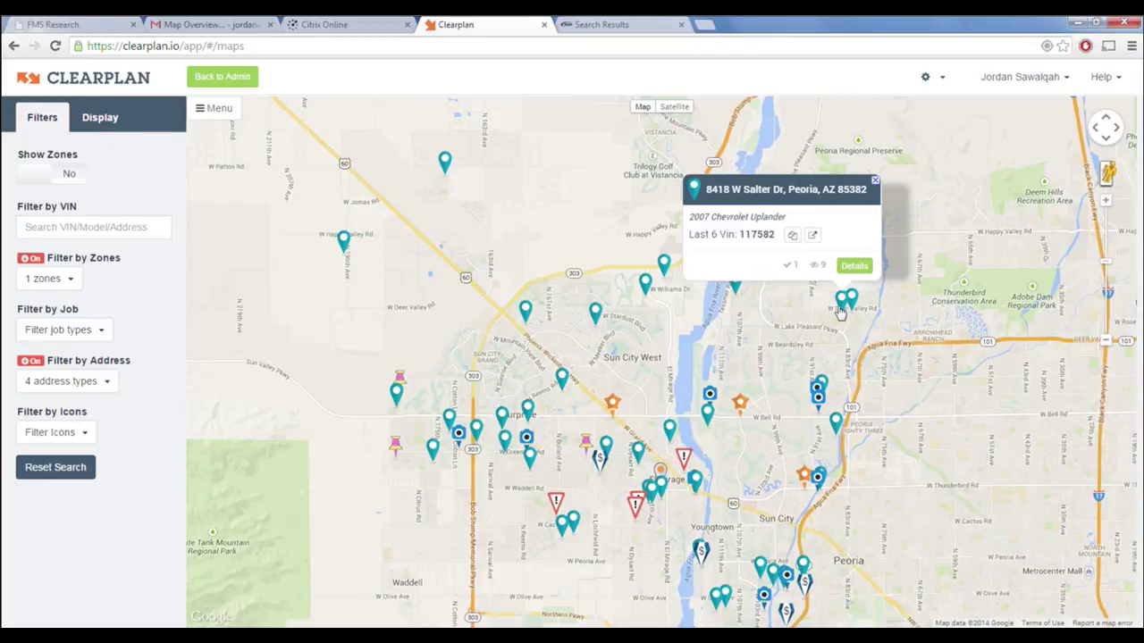
mouse_move(555, 505)
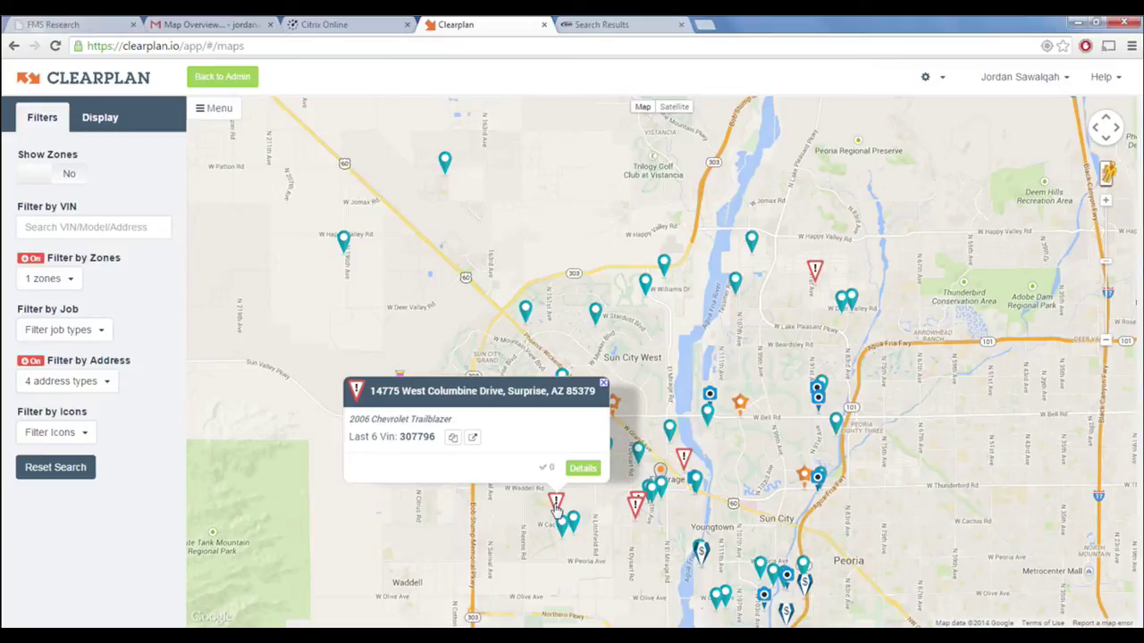
click(555, 506)
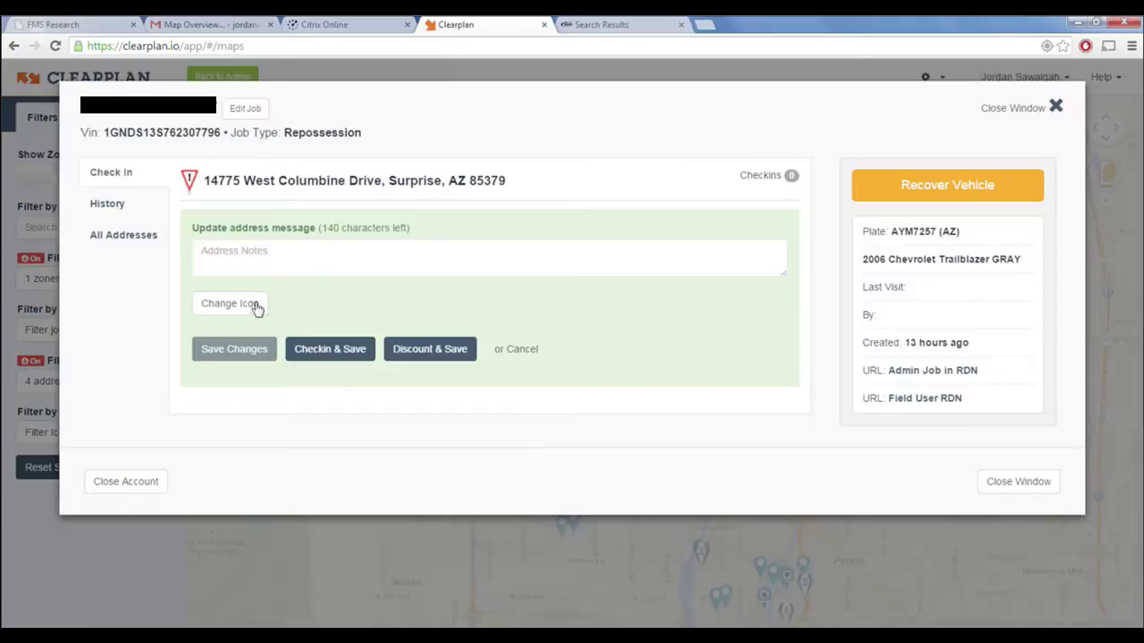
Browse the job's system icons without changing it, then close the job window
click(256, 304)
click(251, 360)
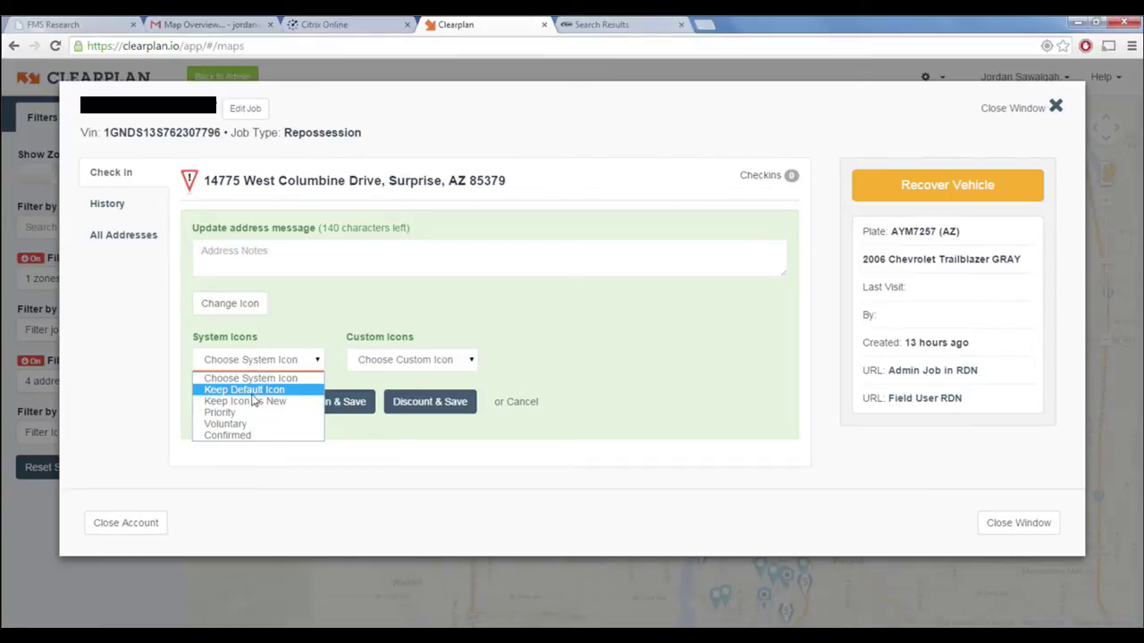
click(309, 340)
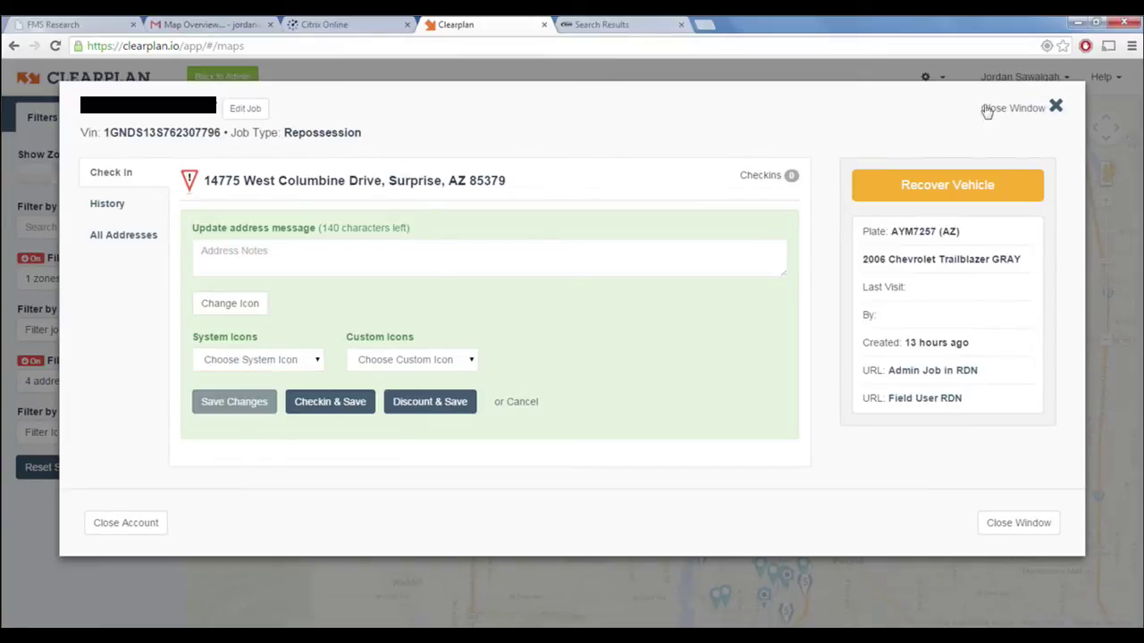
click(1046, 108)
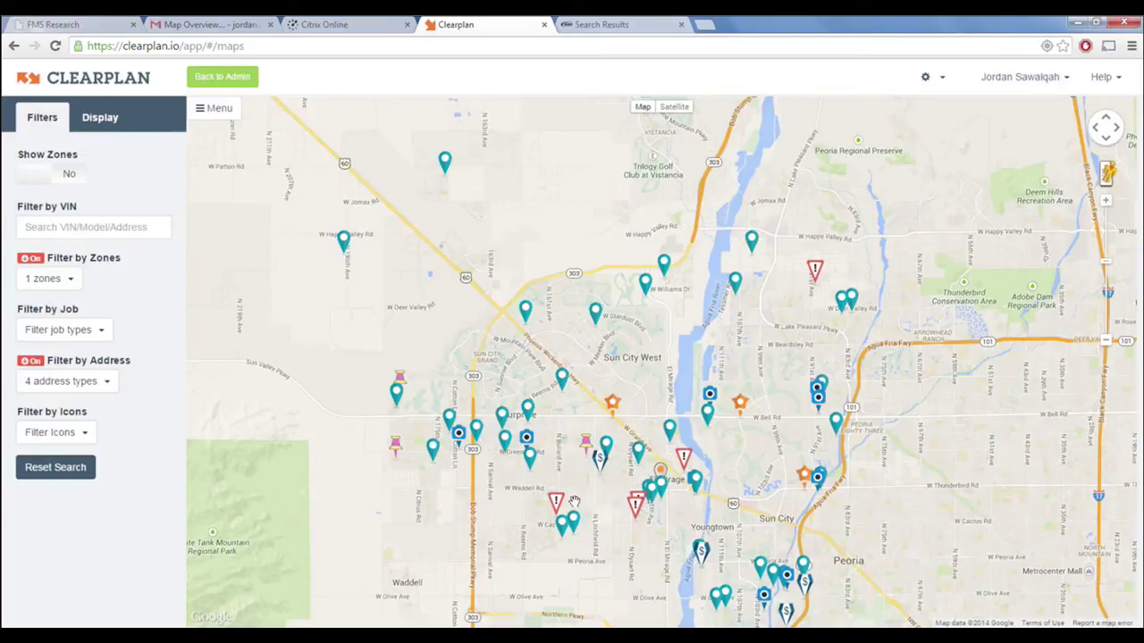
mouse_move(557, 508)
mouse_move(564, 533)
drag(733, 503, 722, 462)
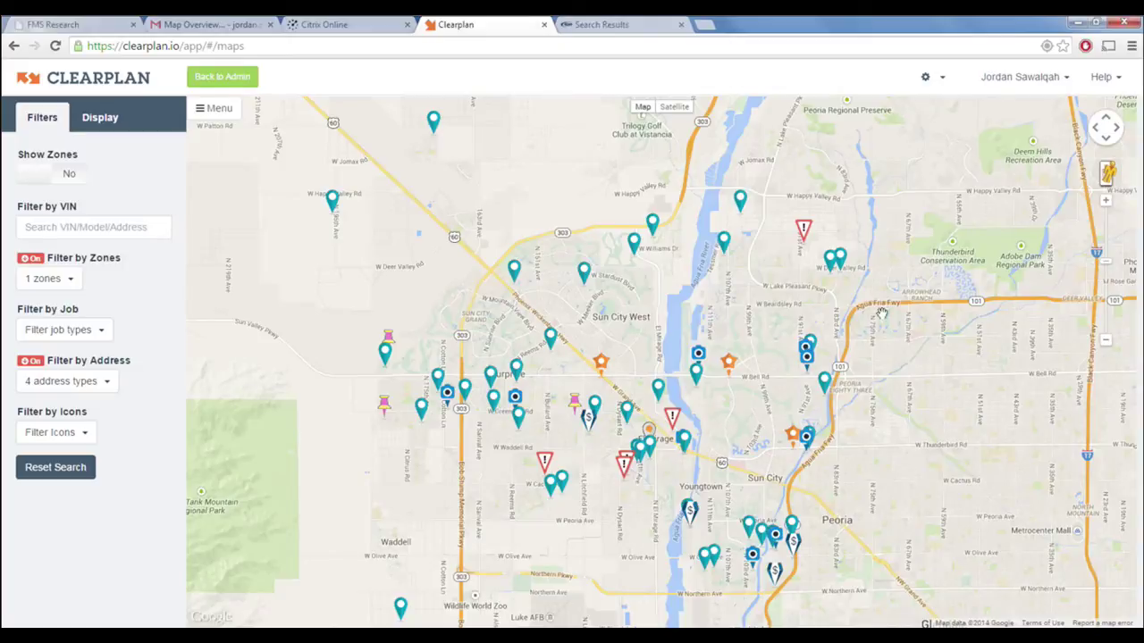
click(936, 86)
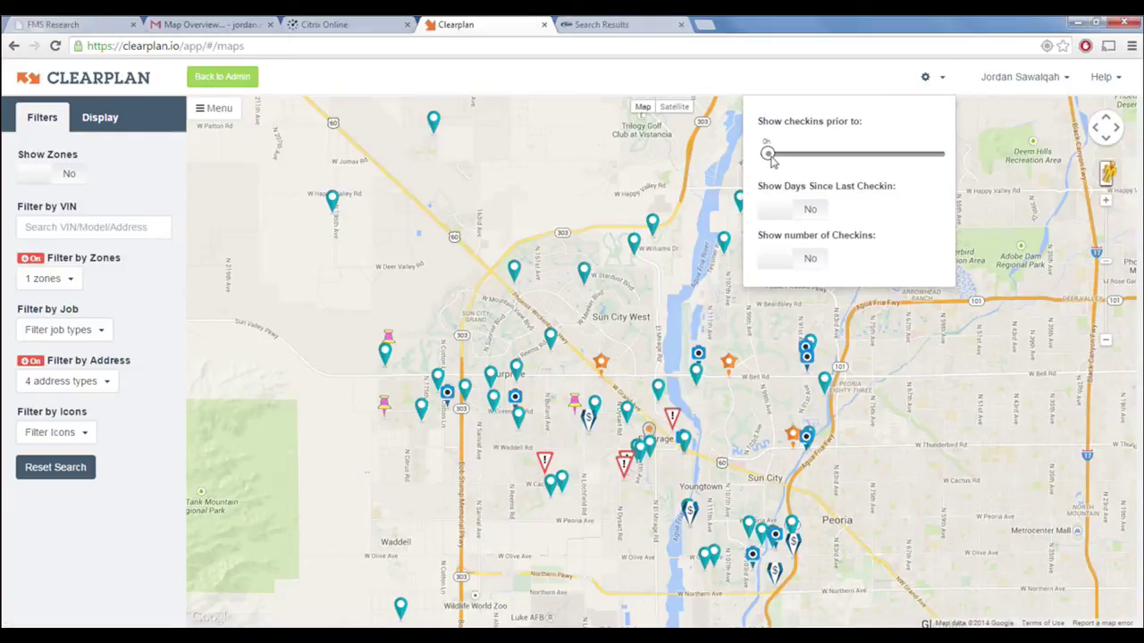
drag(769, 154, 960, 145)
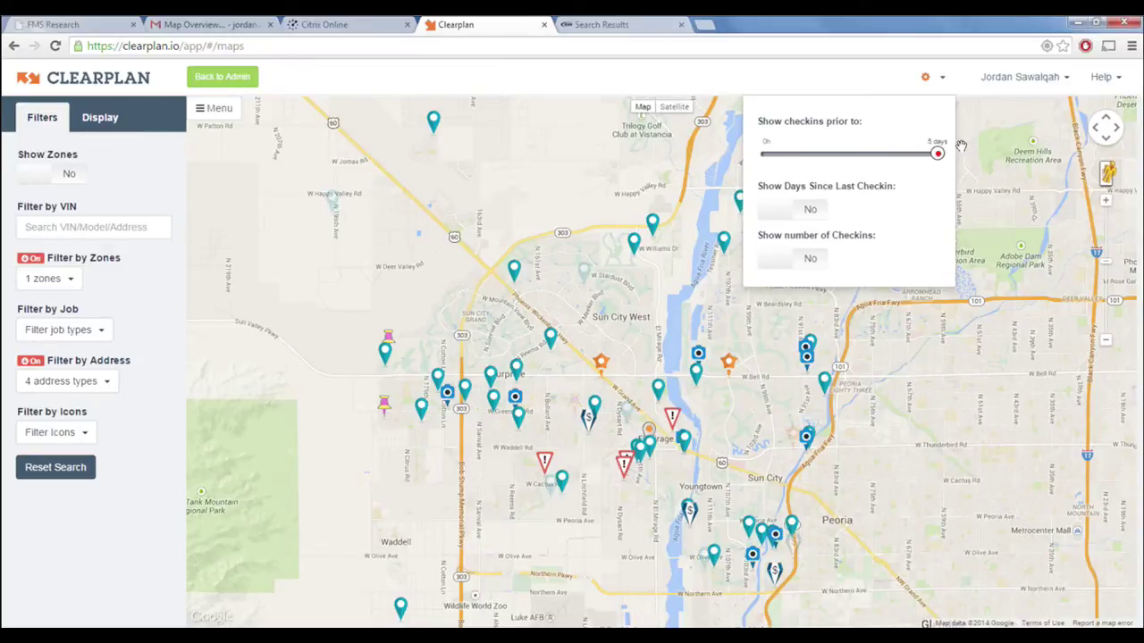
click(947, 75)
drag(935, 154, 764, 163)
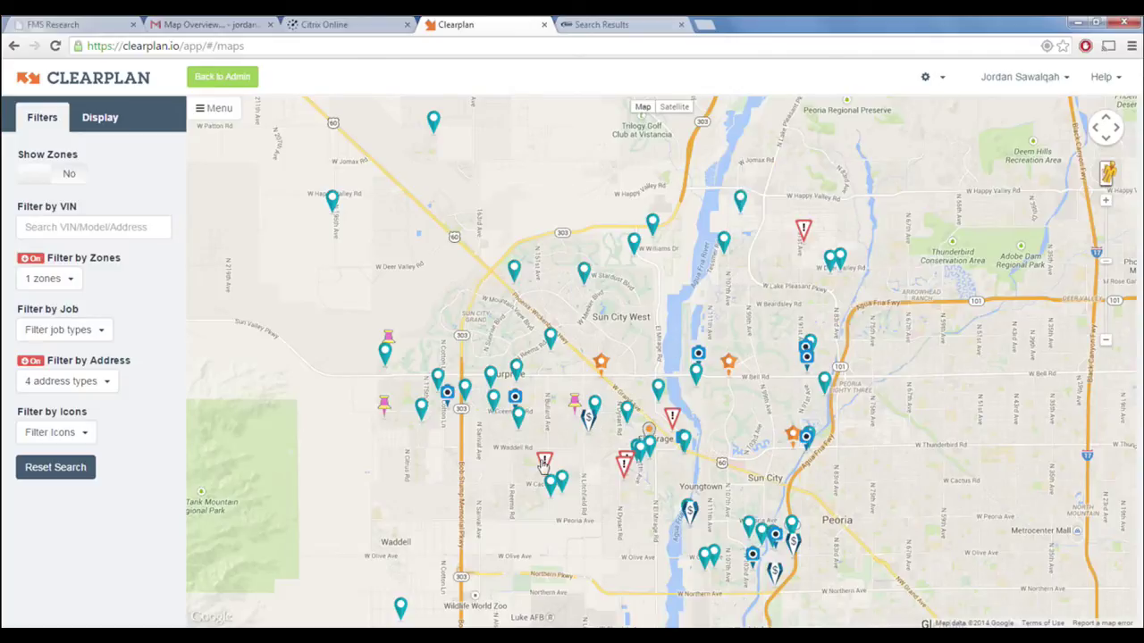
click(545, 461)
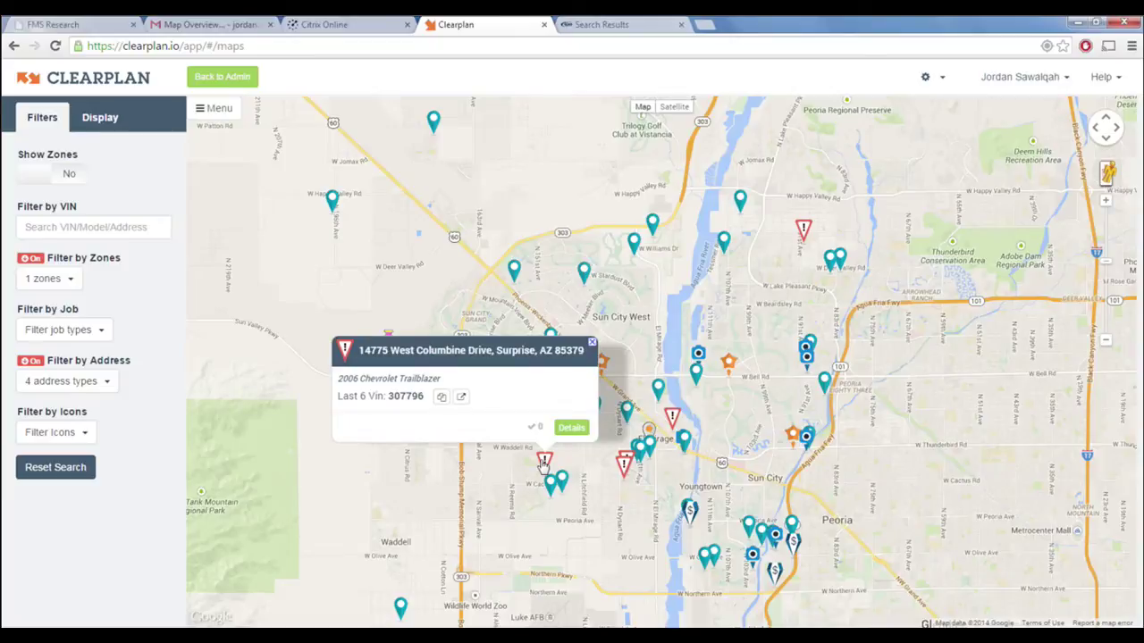
click(608, 420)
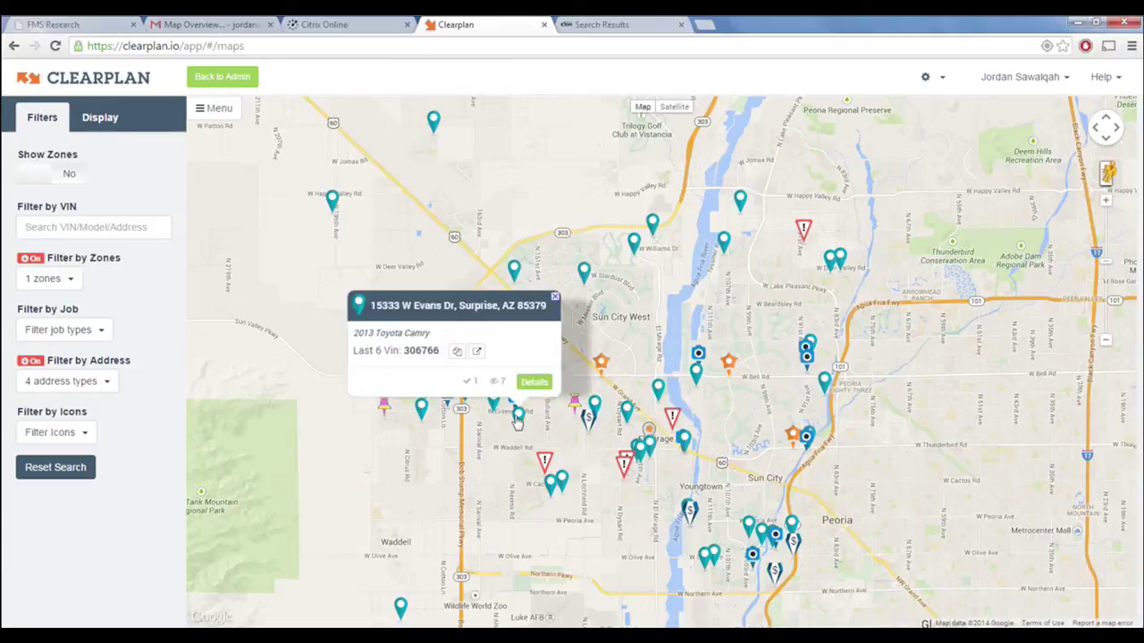
mouse_move(550, 483)
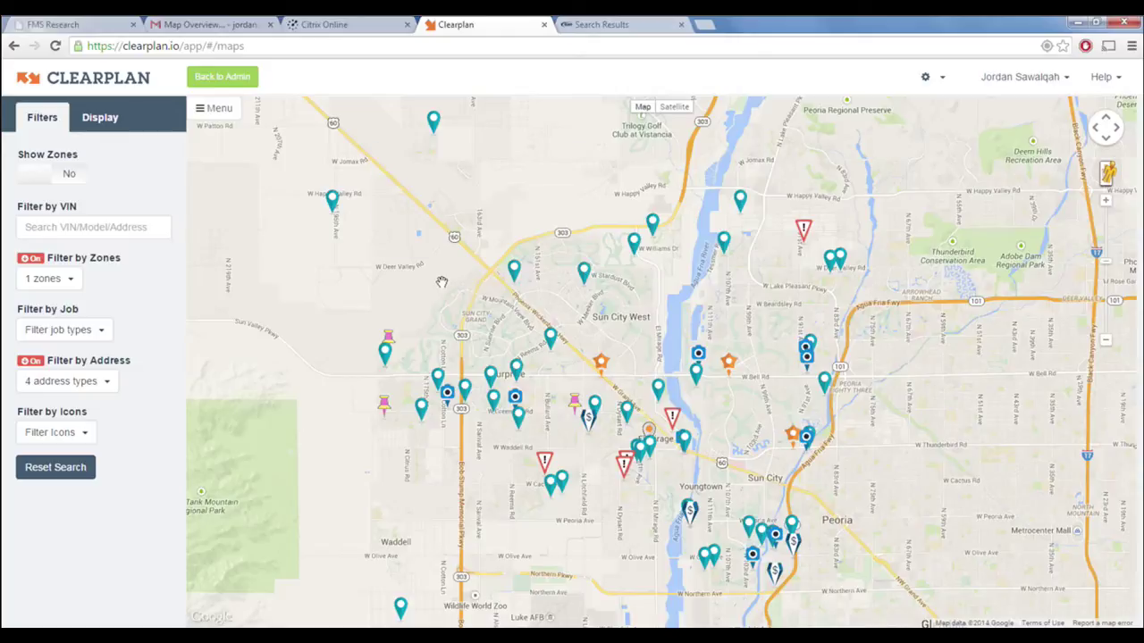
click(392, 337)
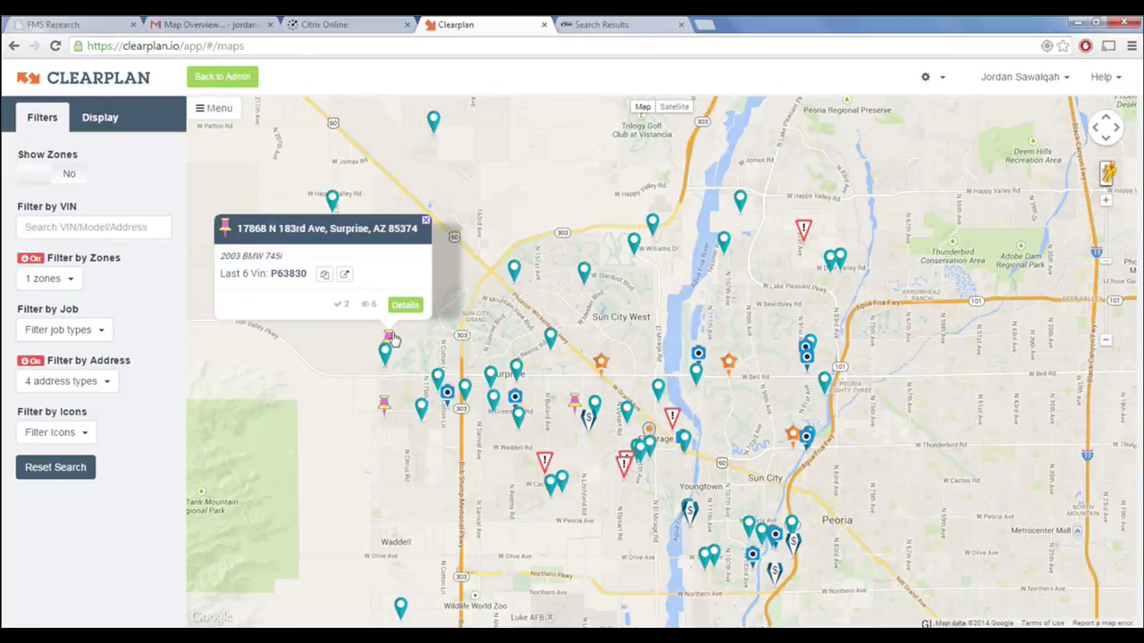
click(393, 337)
click(386, 356)
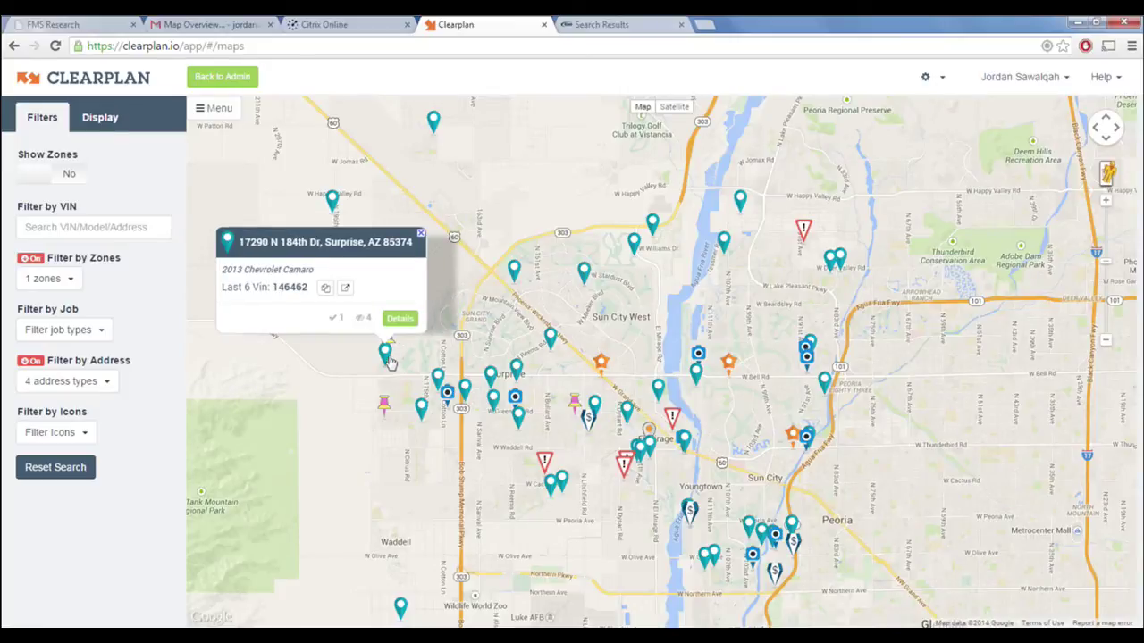
click(392, 361)
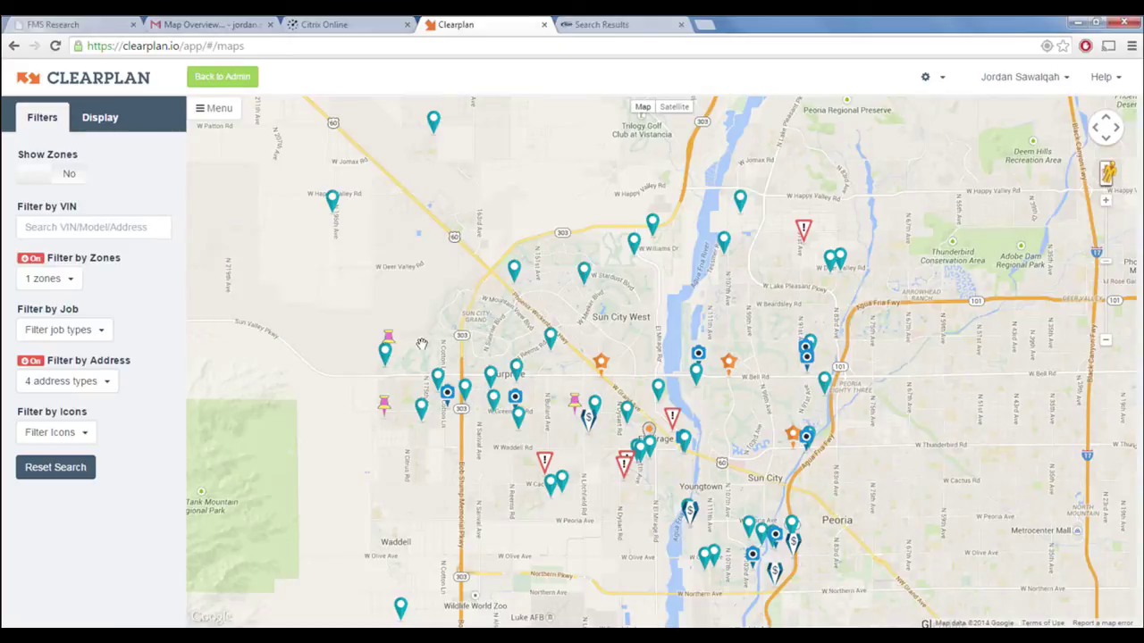
click(437, 380)
click(447, 394)
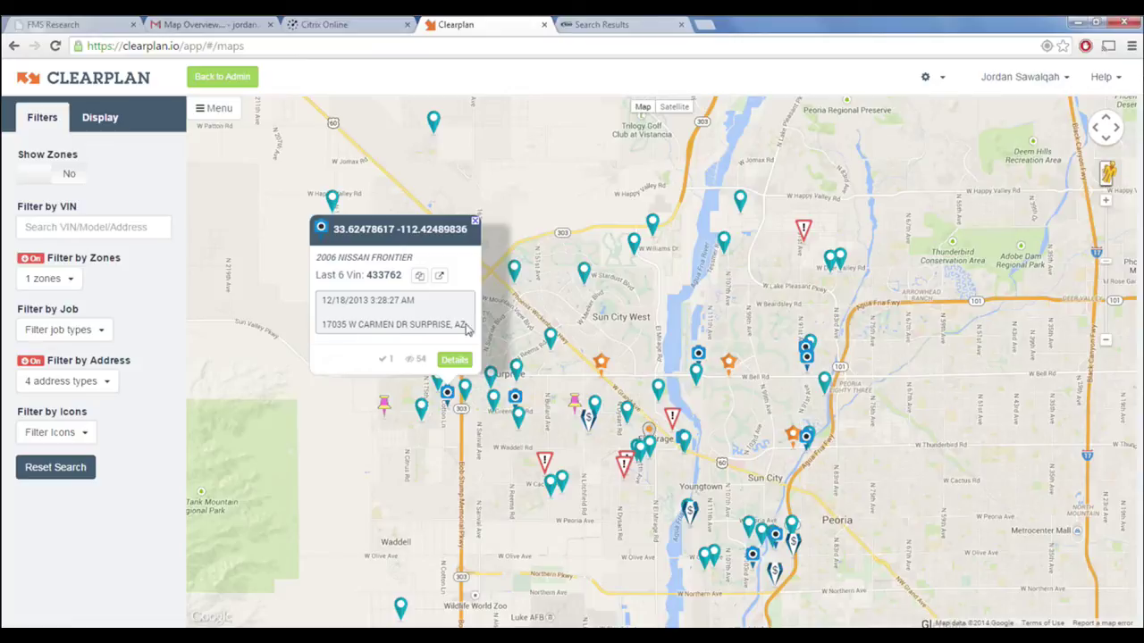
mouse_move(469, 404)
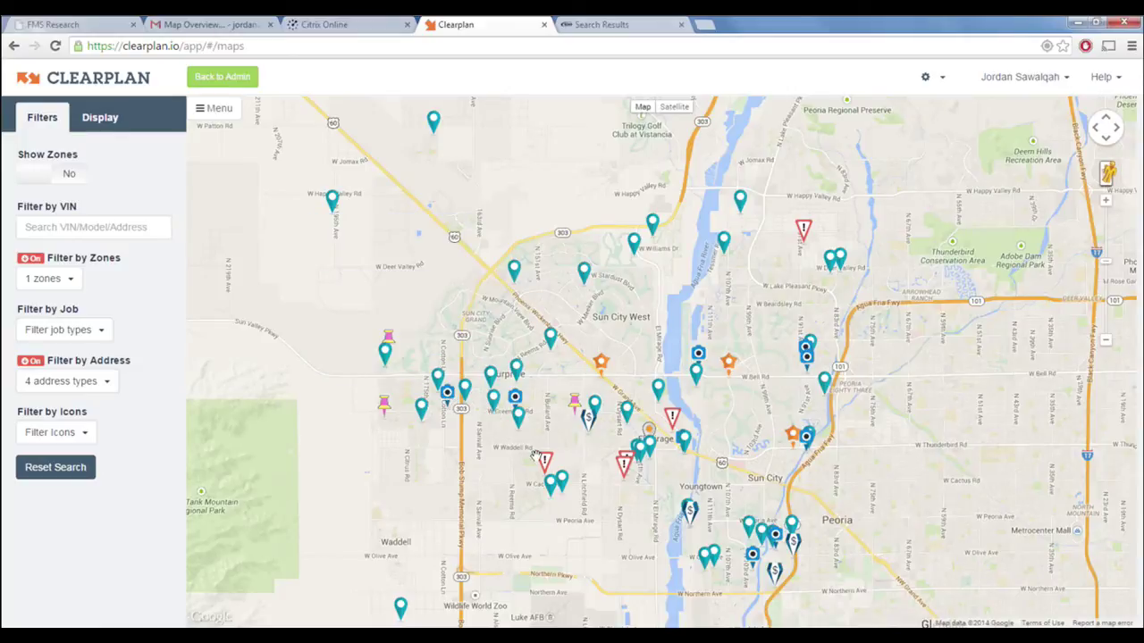
mouse_move(691, 516)
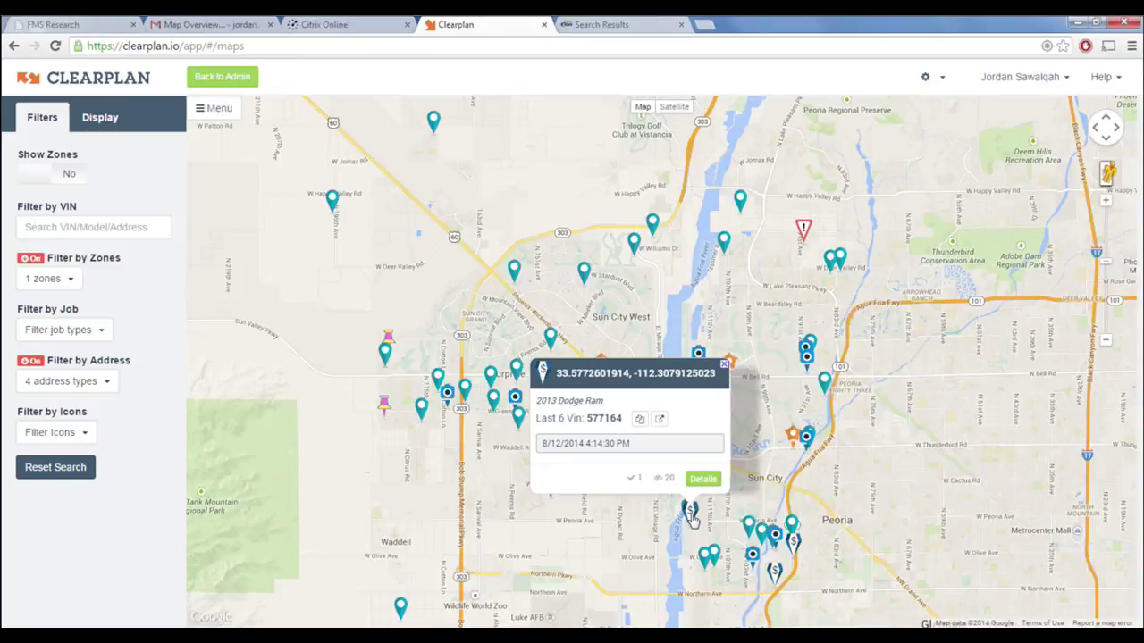
mouse_move(776, 576)
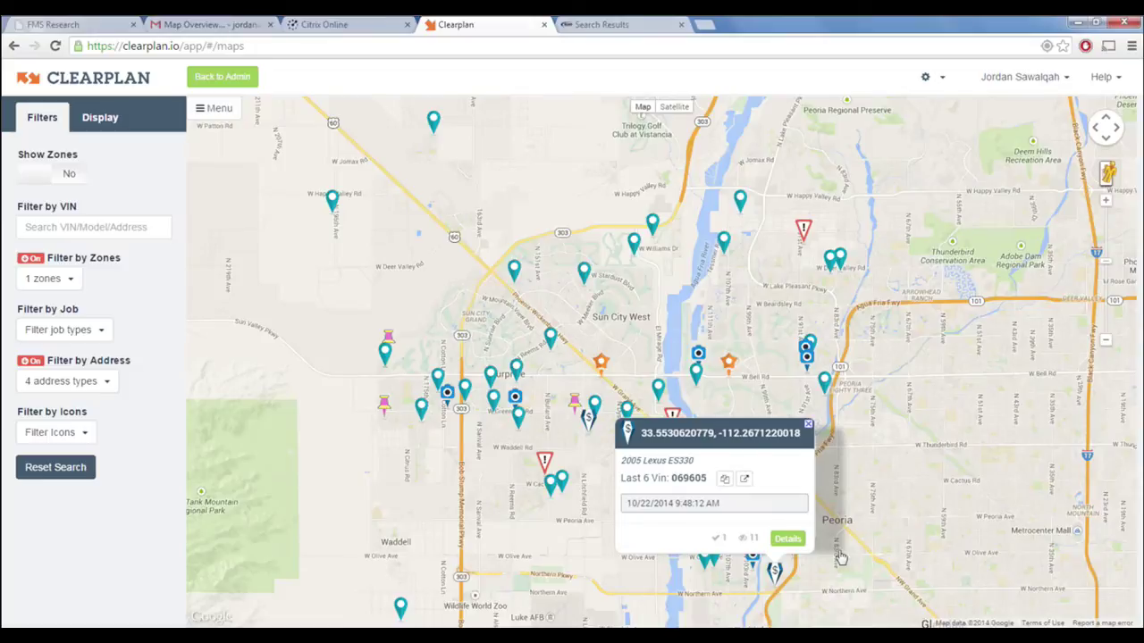
click(808, 430)
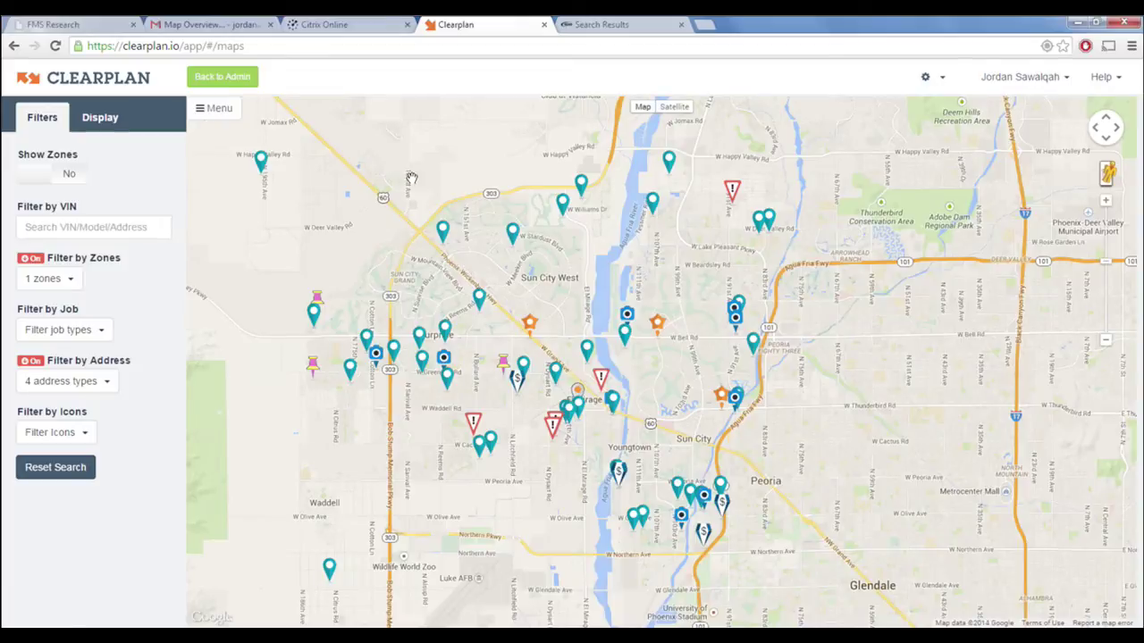
Return to the admin dashboard and open Reports to see the Realtime Data chart
click(220, 76)
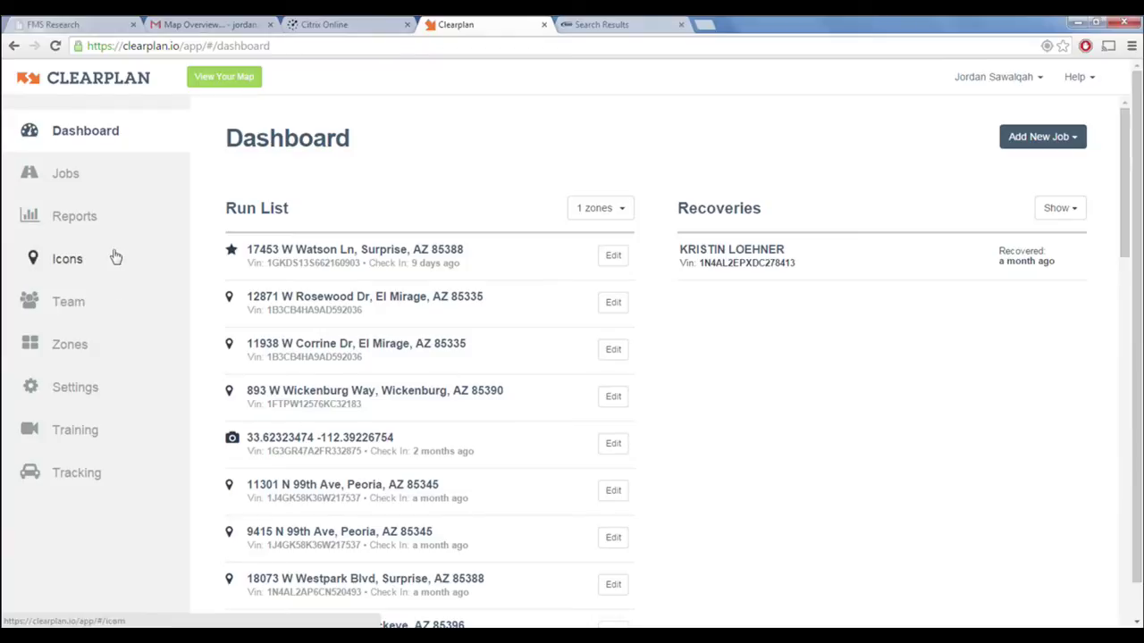
click(89, 232)
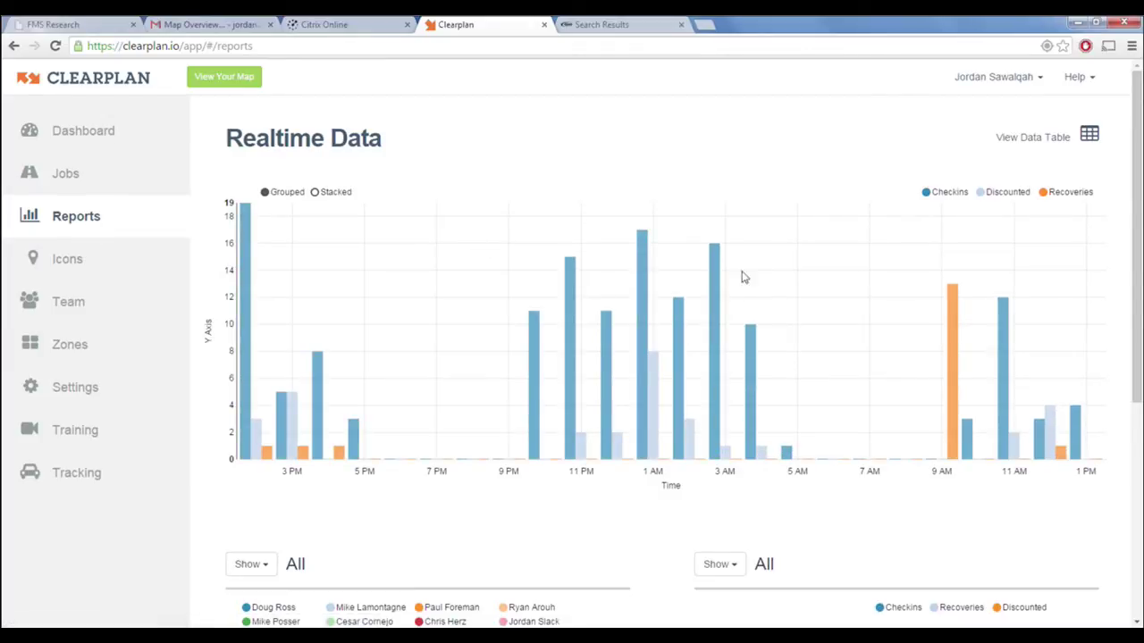
Read the Realtime Data bar values, then scroll down to the team-member and activity pie charts
mouse_move(642, 279)
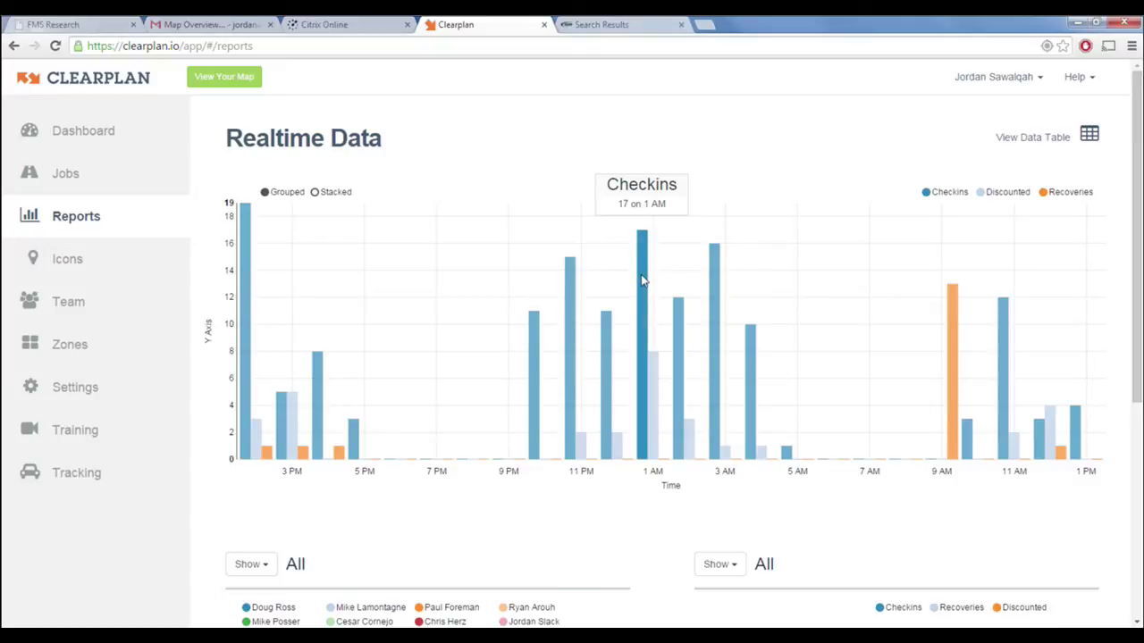
mouse_move(569, 283)
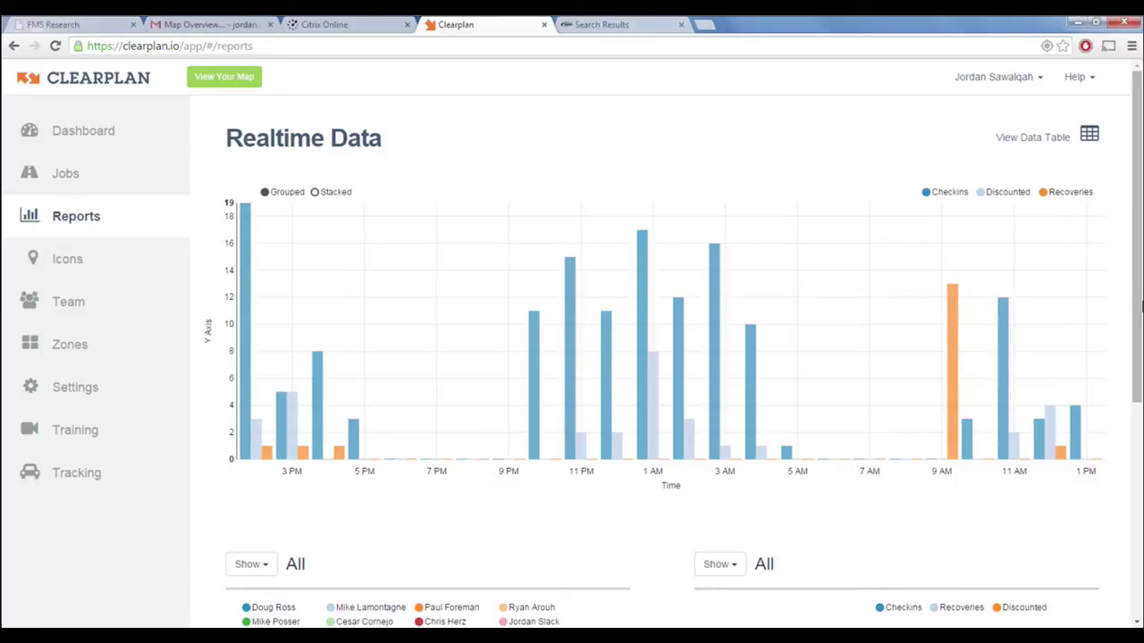
drag(1136, 392, 1135, 529)
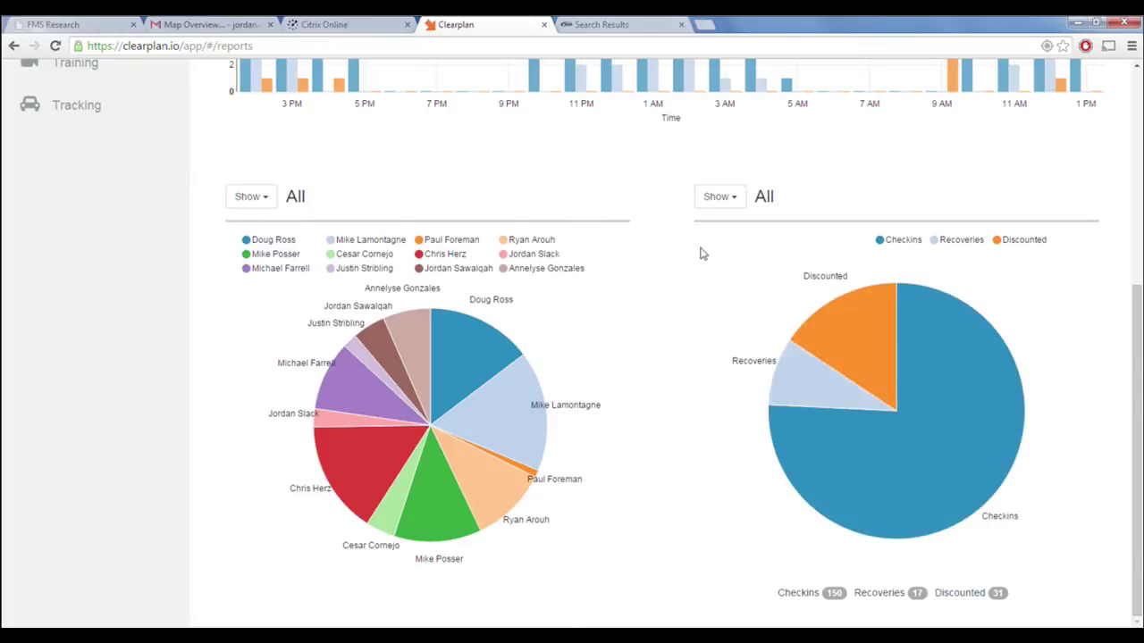
Filter the right pie chart by team member, ending on one with 14 check-ins, 7 discounted, 3 recoveries
click(732, 209)
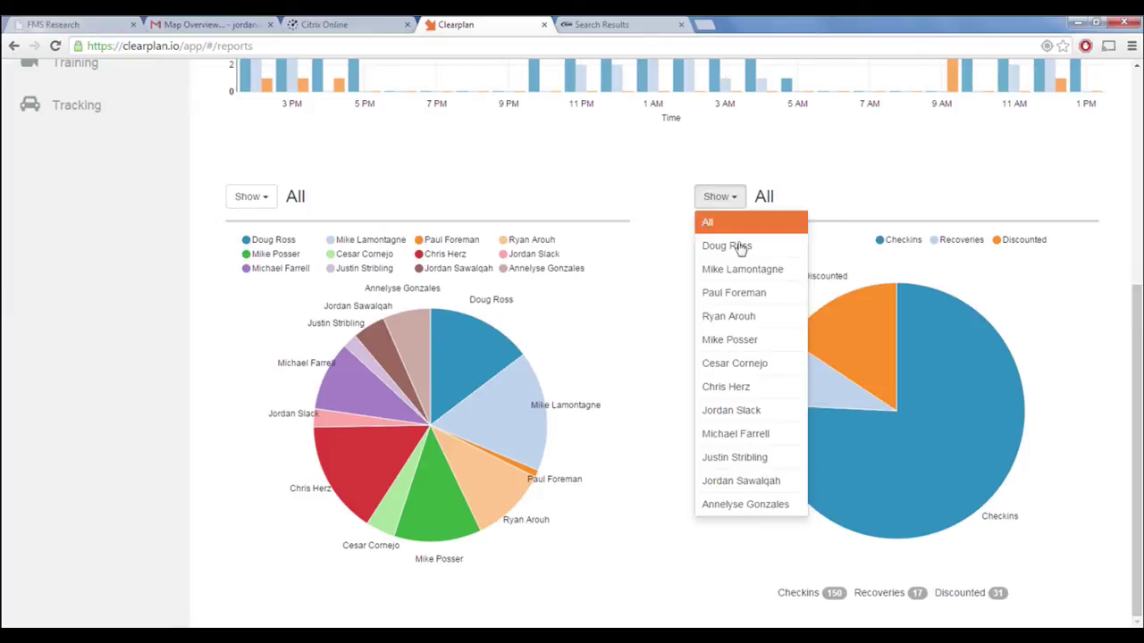
click(740, 318)
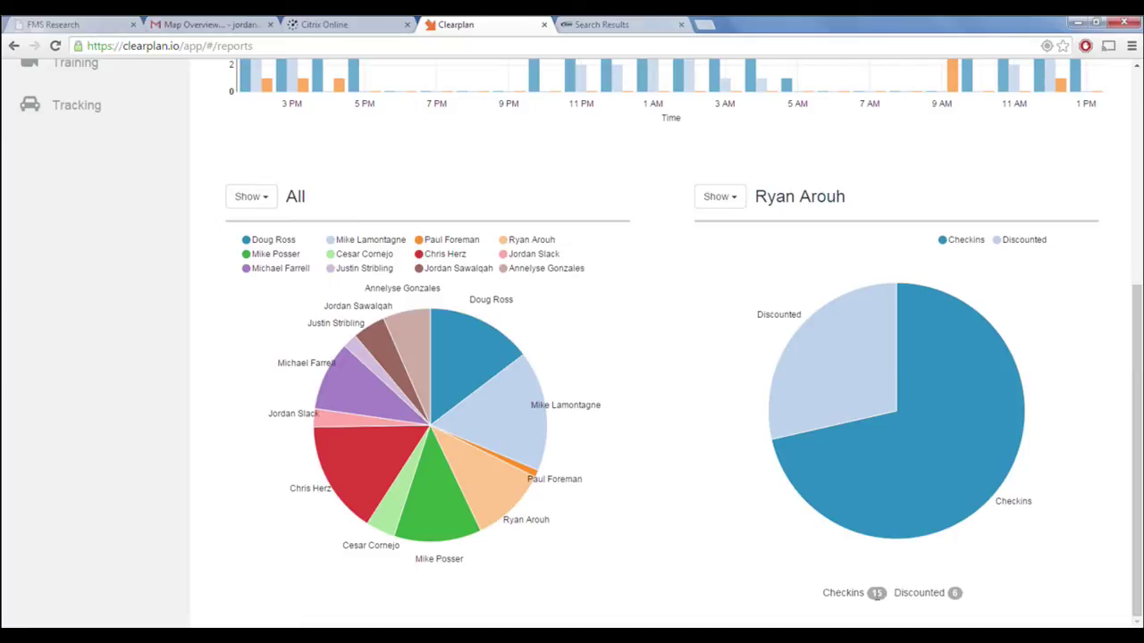
click(724, 199)
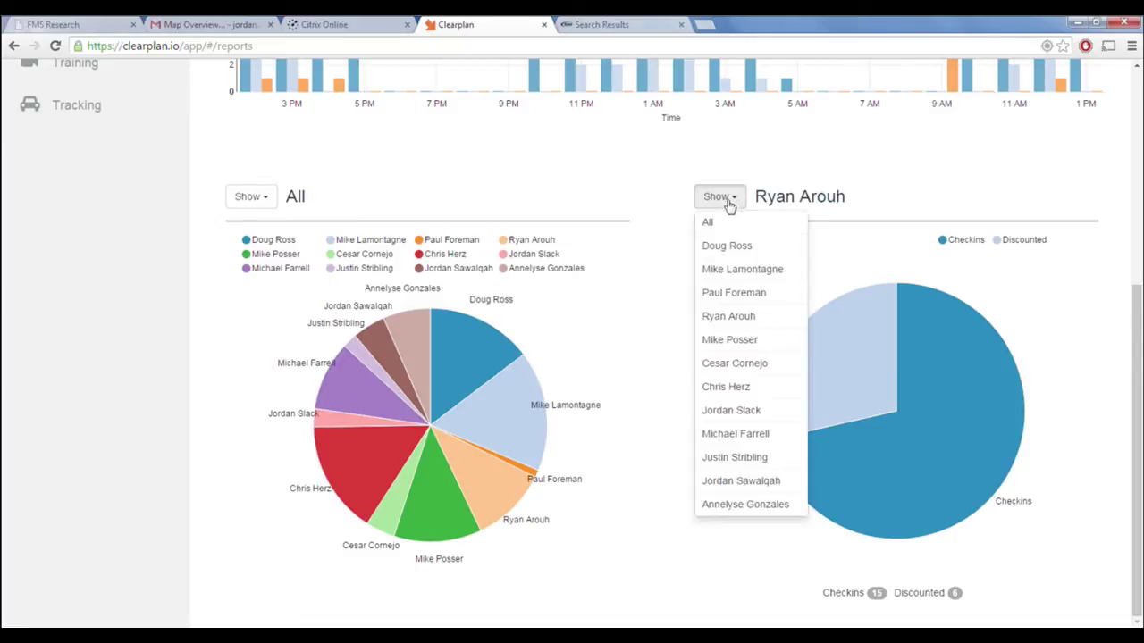
click(732, 345)
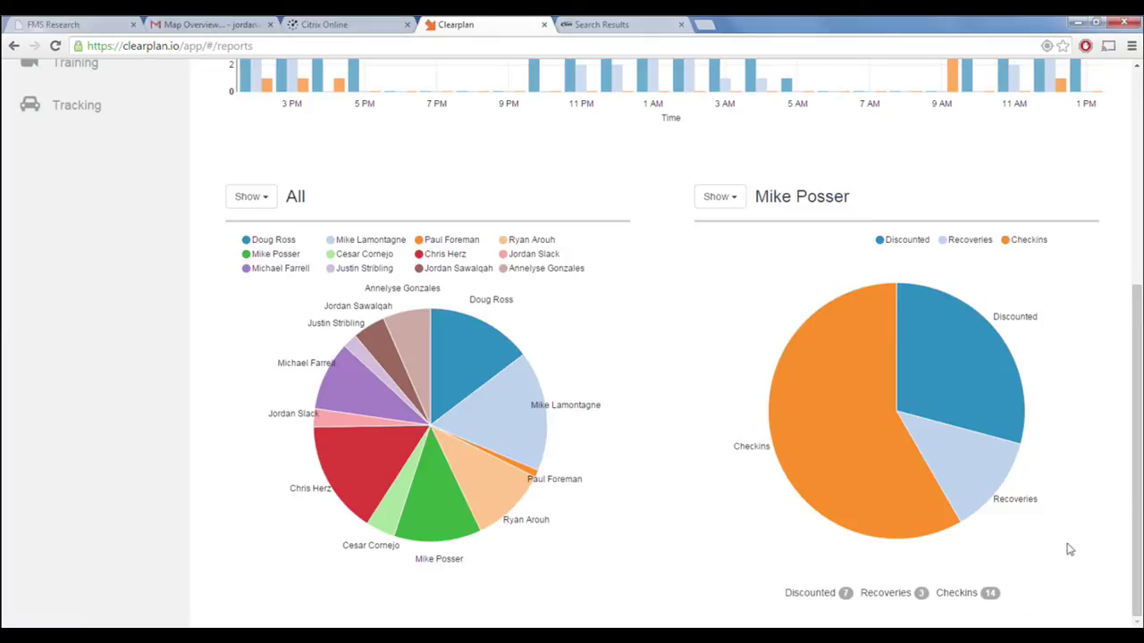
drag(1141, 501, 1142, 466)
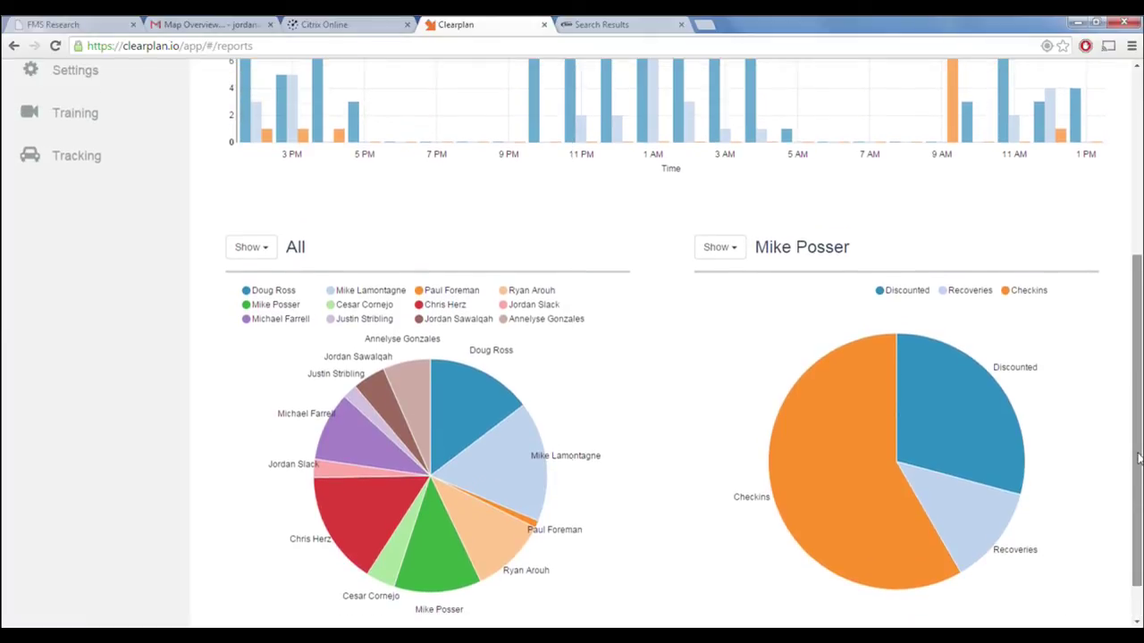
scroll(850, 328, down, 1)
click(719, 229)
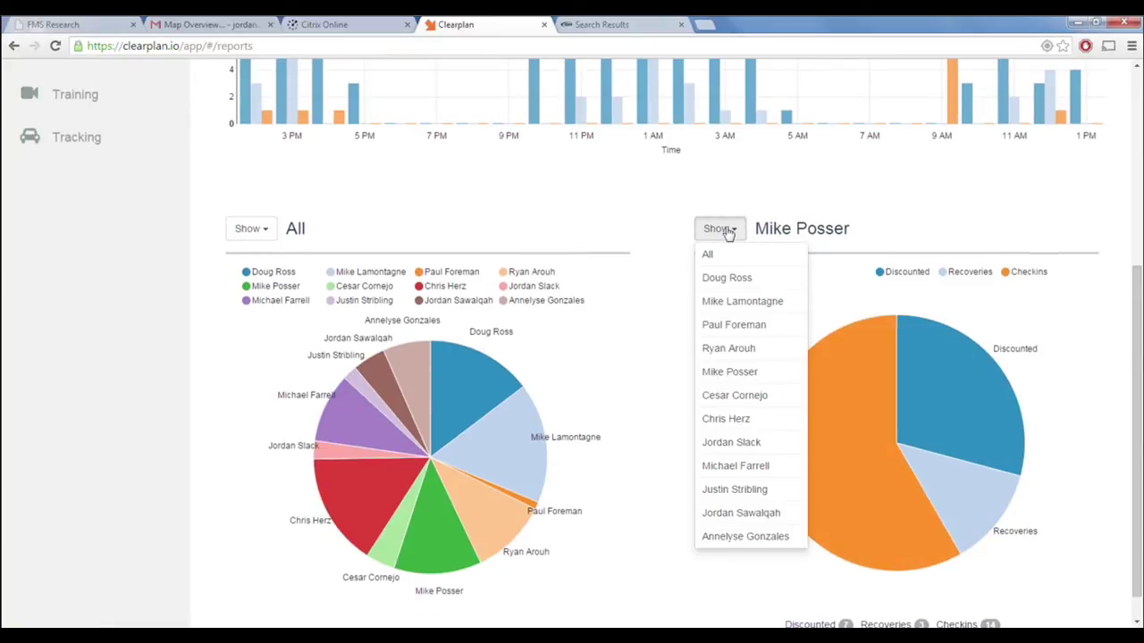
Switch the left pie chart through Recoveries and Discounts, ending on Checkins per team member
click(268, 229)
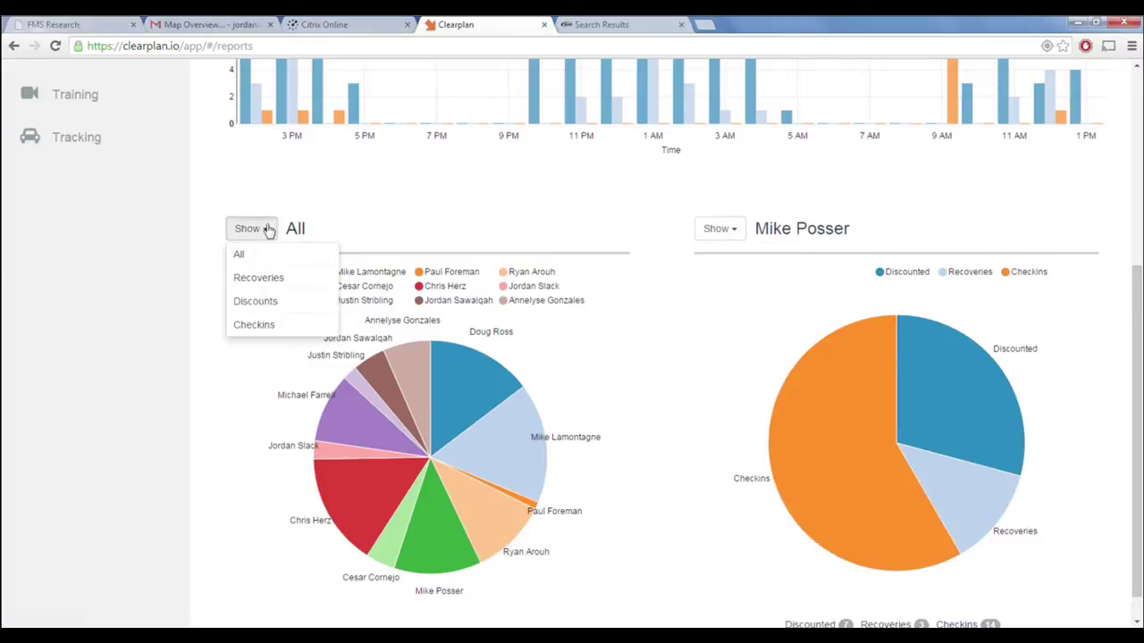
click(268, 279)
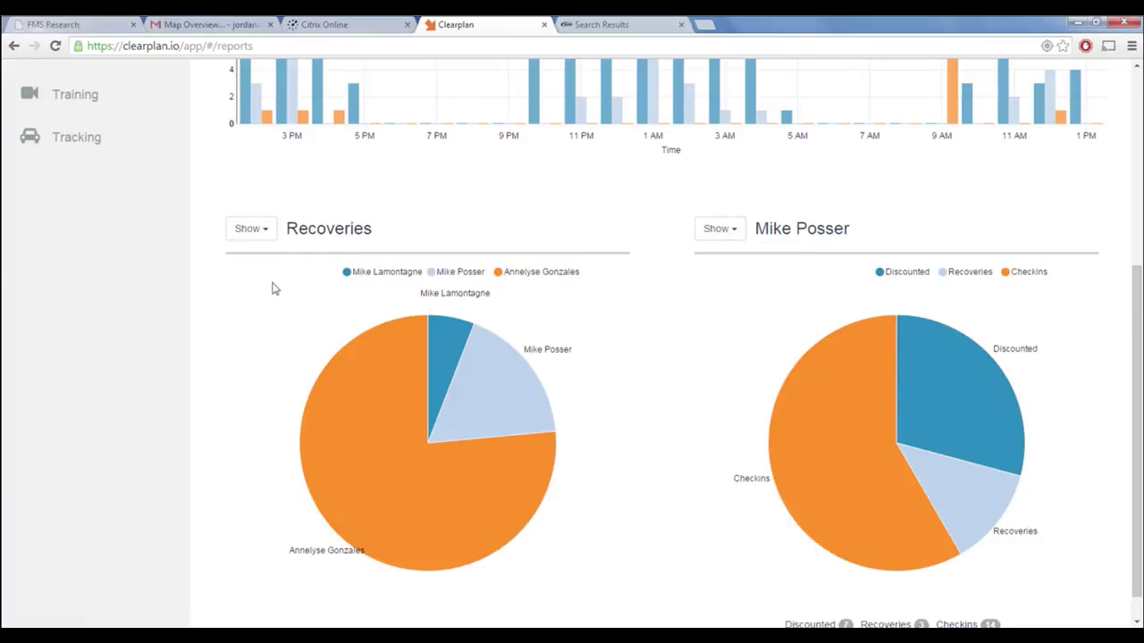
mouse_move(414, 338)
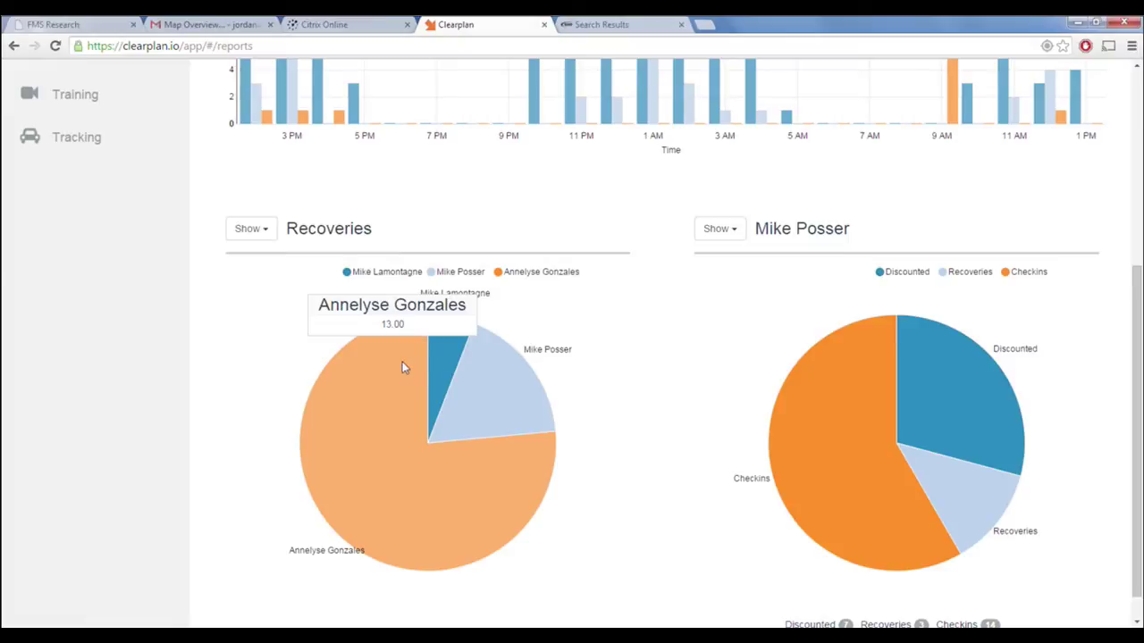
mouse_move(479, 395)
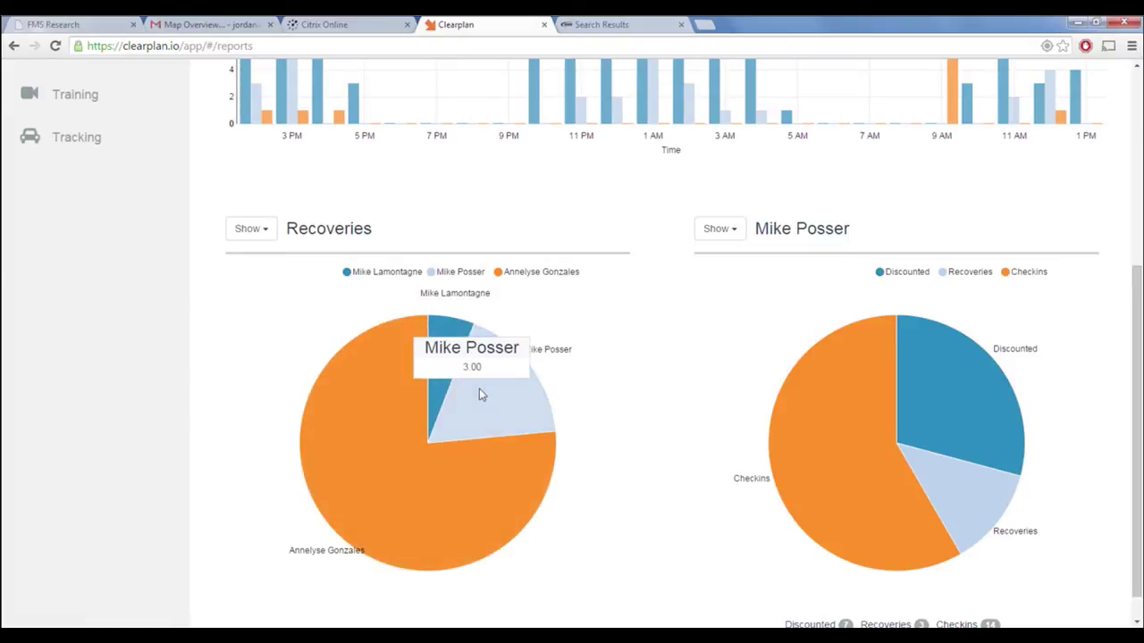
click(241, 233)
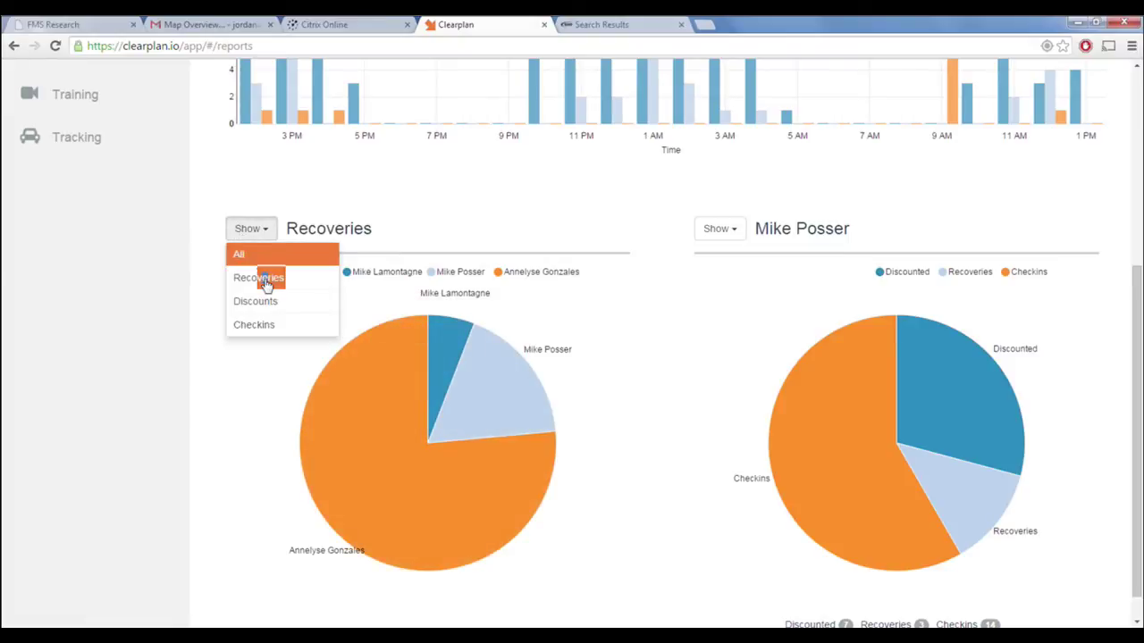
click(273, 306)
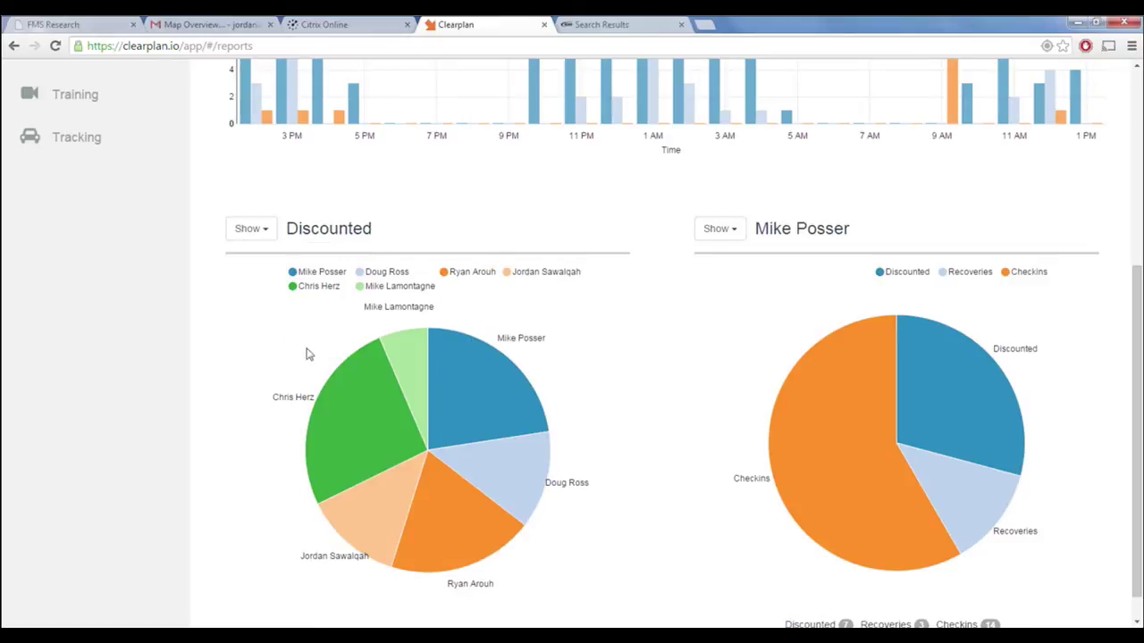
mouse_move(460, 420)
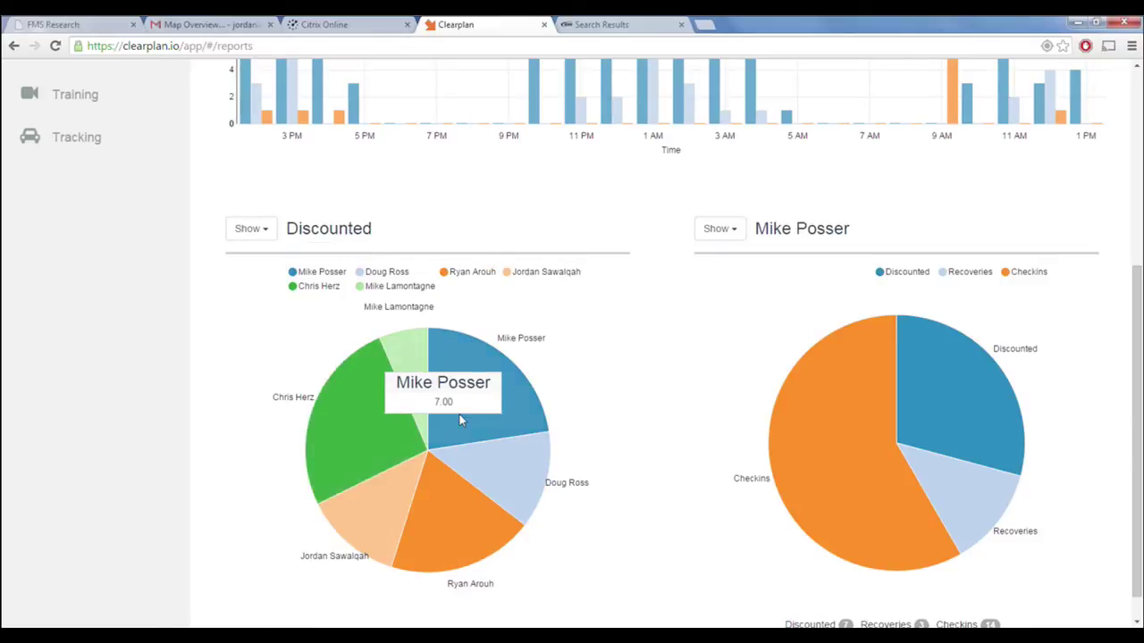
mouse_move(492, 461)
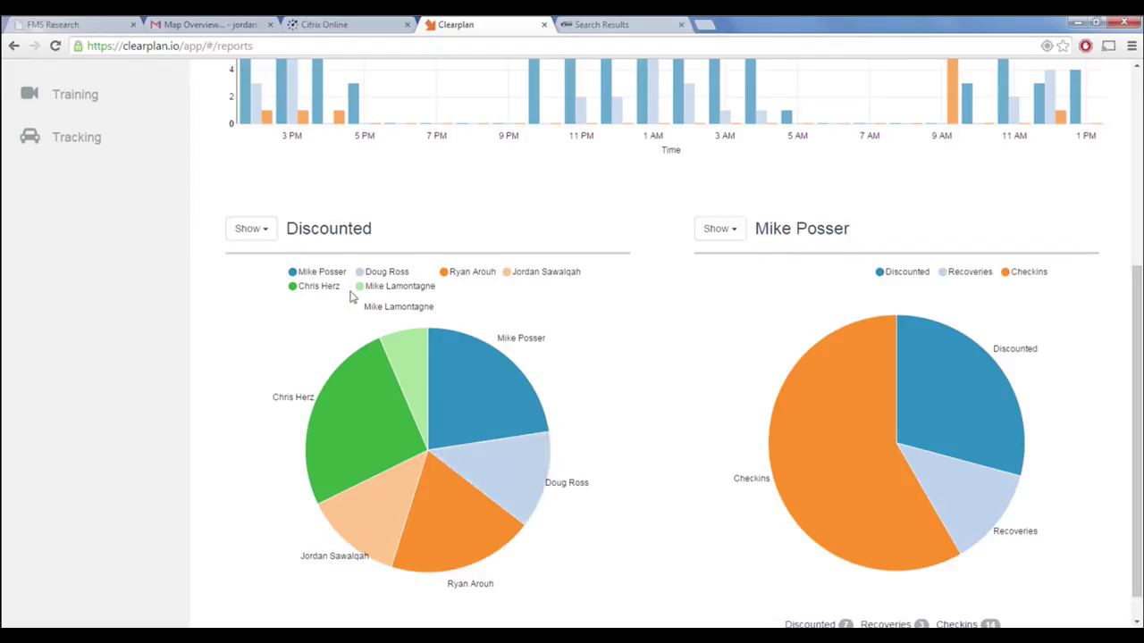
click(253, 232)
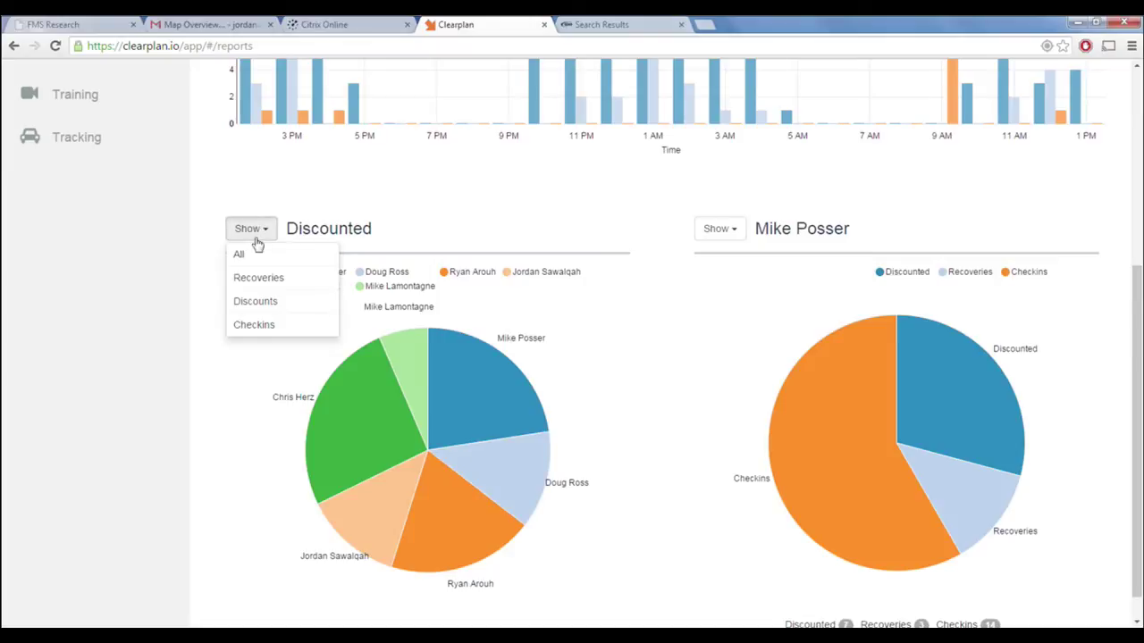
click(266, 326)
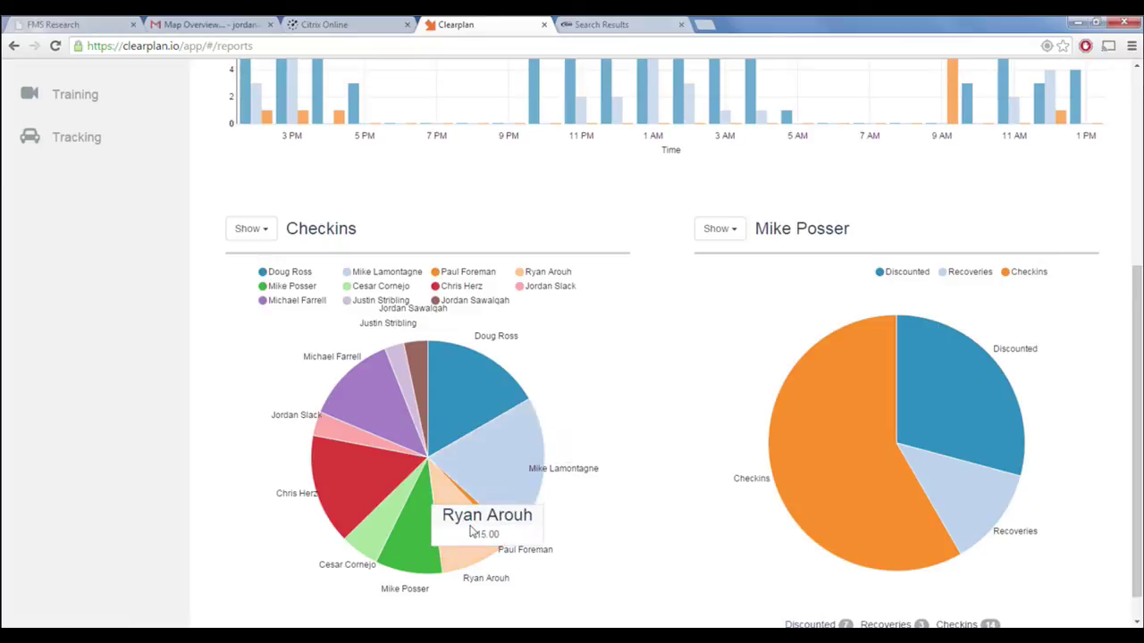
Switch the right pie chart to another team member with 25 check-ins and 4 discounted
click(720, 230)
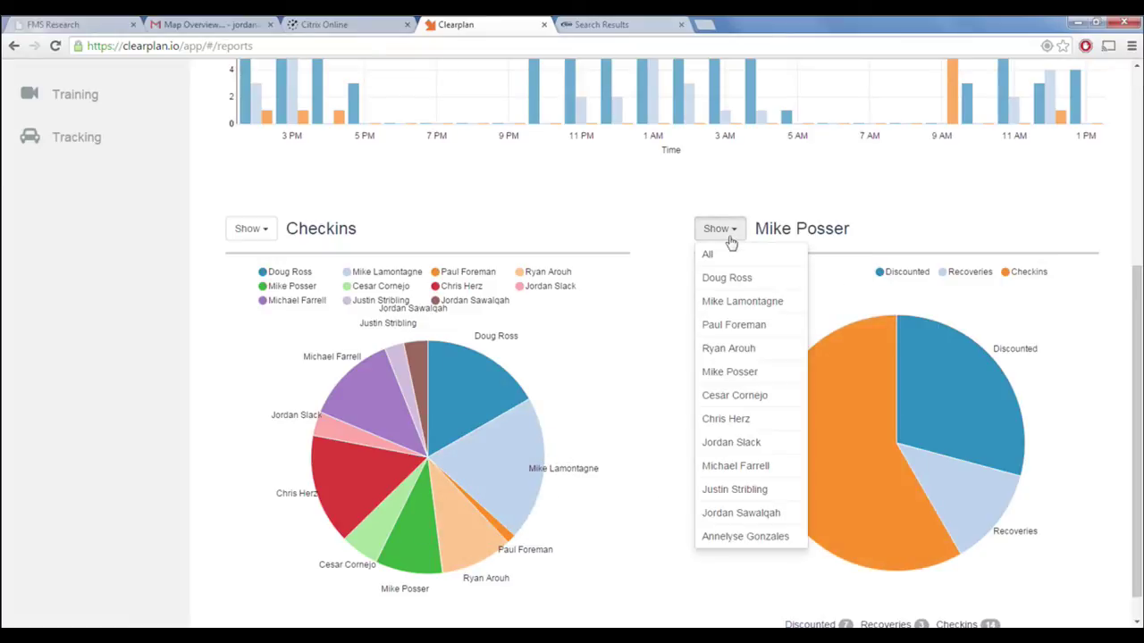
click(768, 280)
drag(1137, 400, 1136, 420)
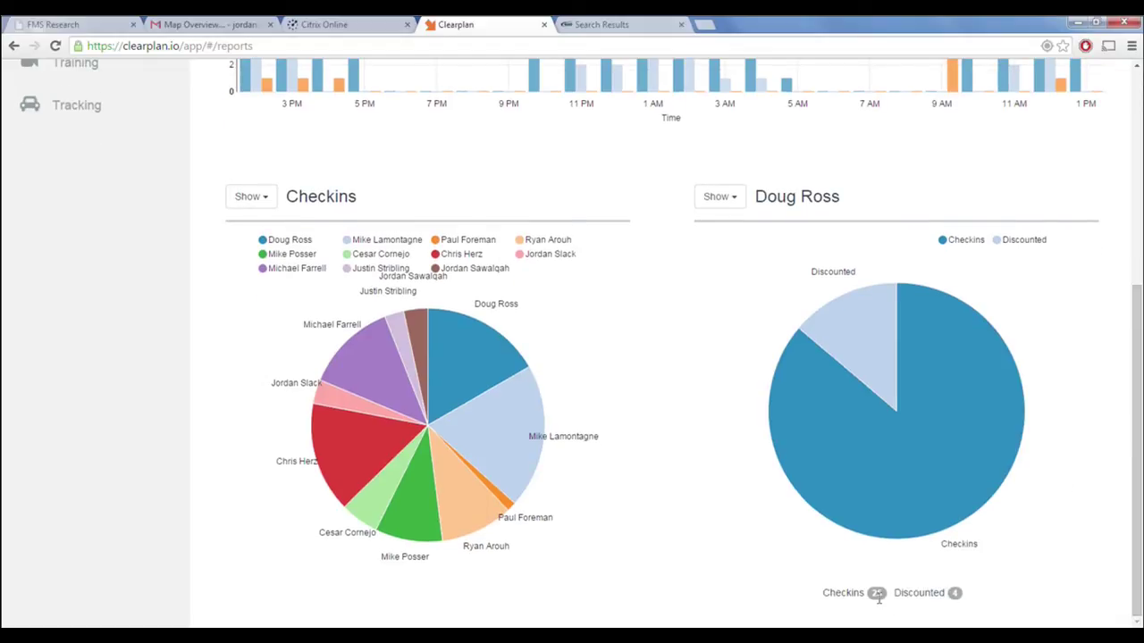
mouse_move(891, 452)
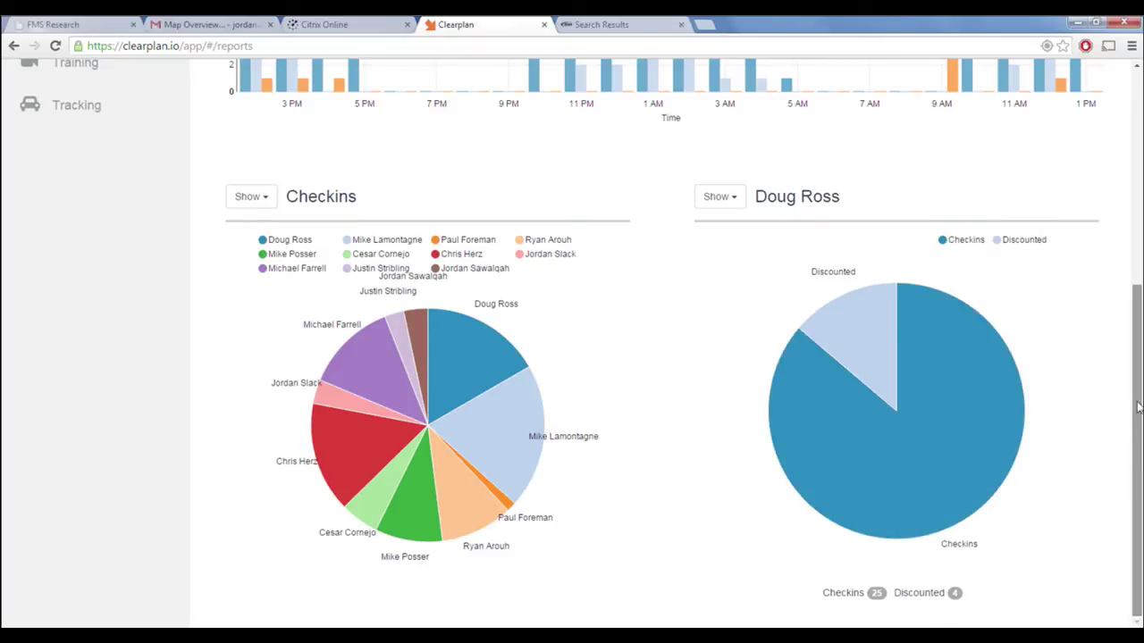
Scroll the Reports page back up to the Realtime Data chart
drag(1138, 424, 1136, 215)
mouse_move(950, 301)
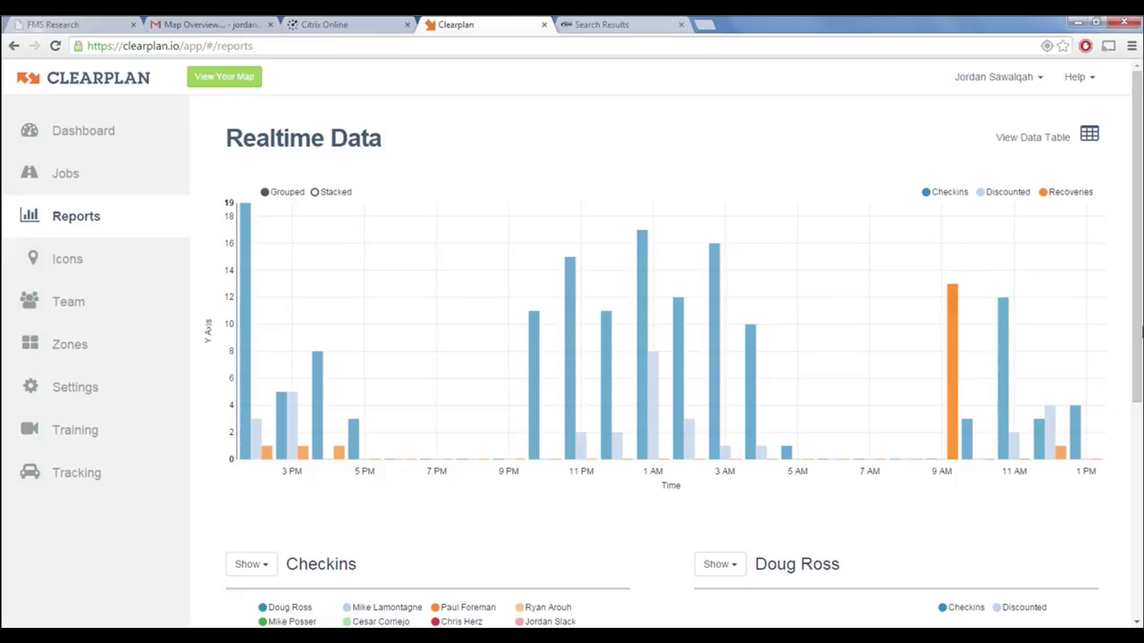
drag(1140, 331, 1133, 460)
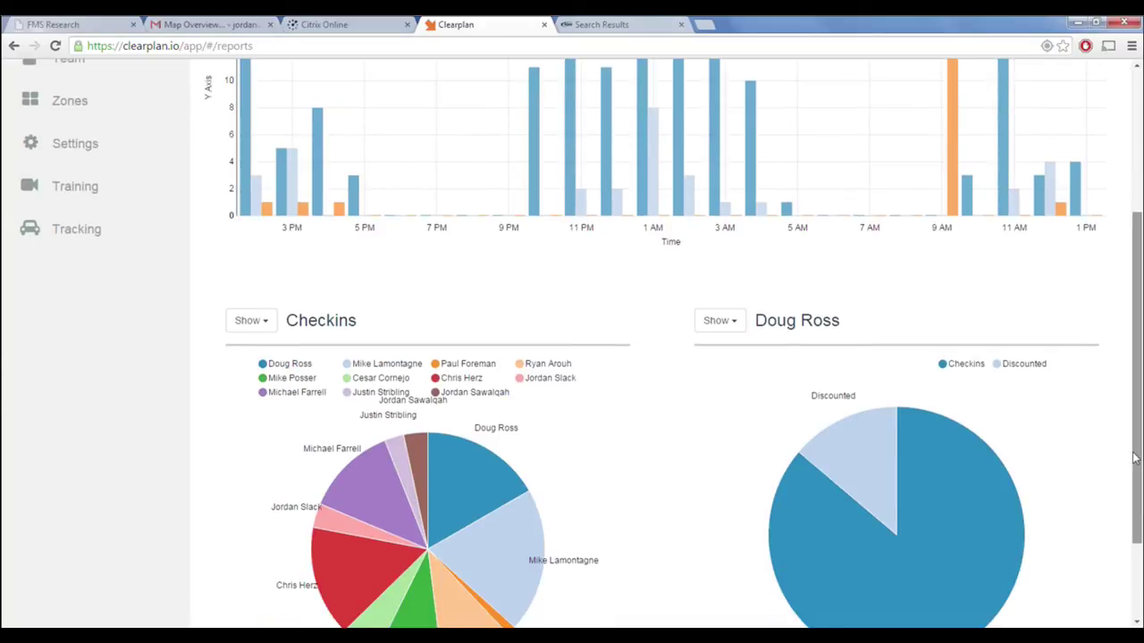
drag(1133, 459, 1131, 398)
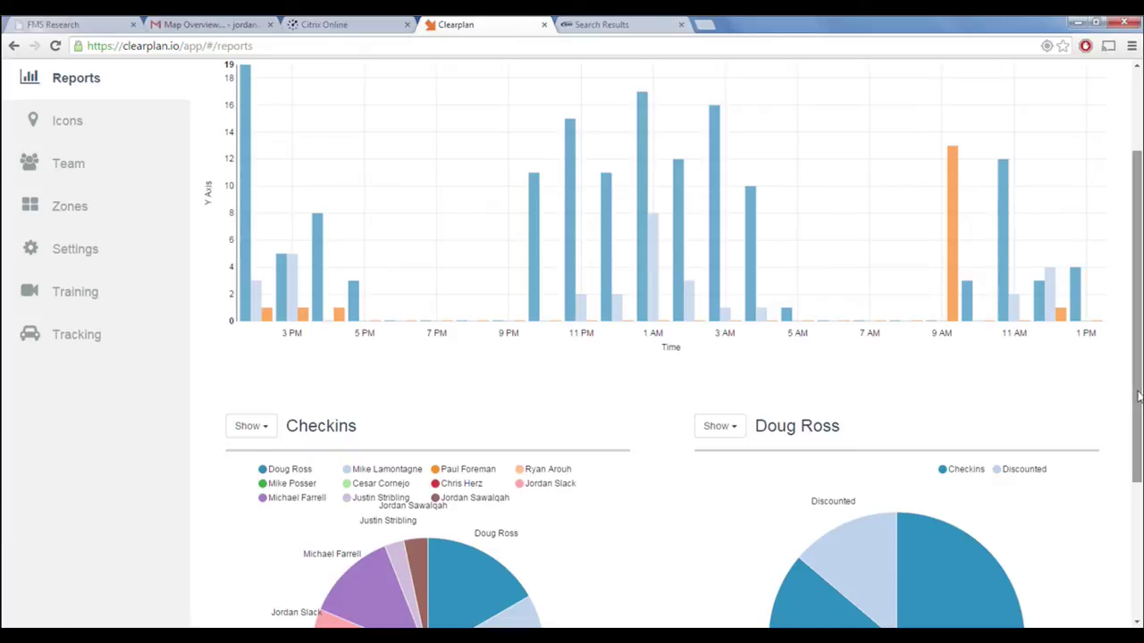
drag(1138, 396, 1060, 235)
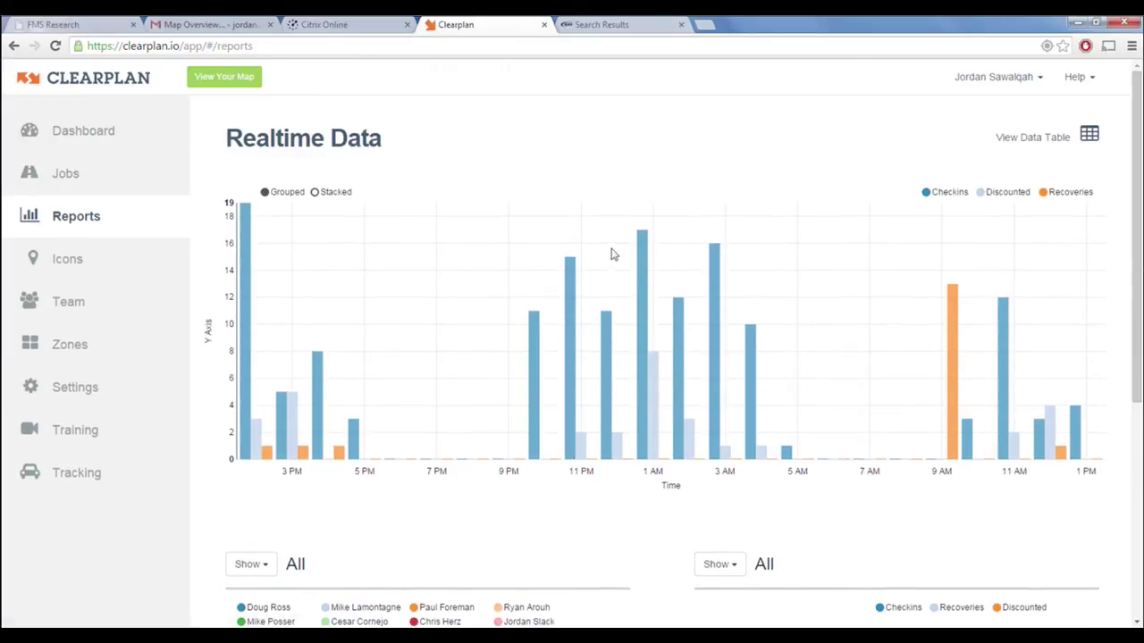
Open the Tracking page and zoom the map in on central Phoenix and its suburbs
click(78, 483)
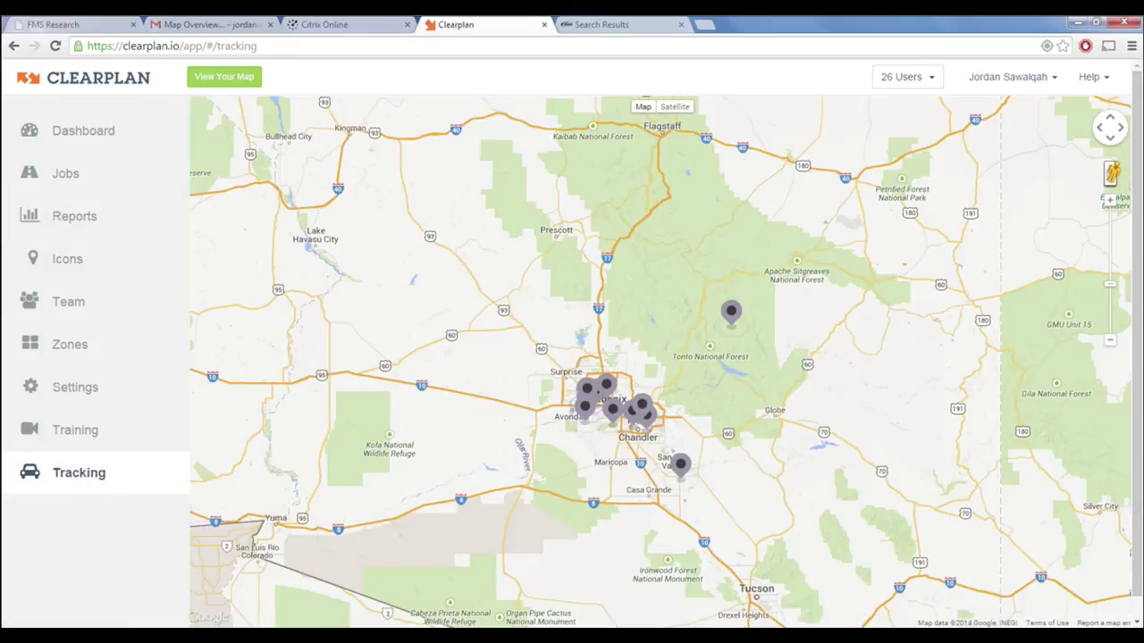
scroll(666, 406, up, 1)
drag(658, 403, 743, 403)
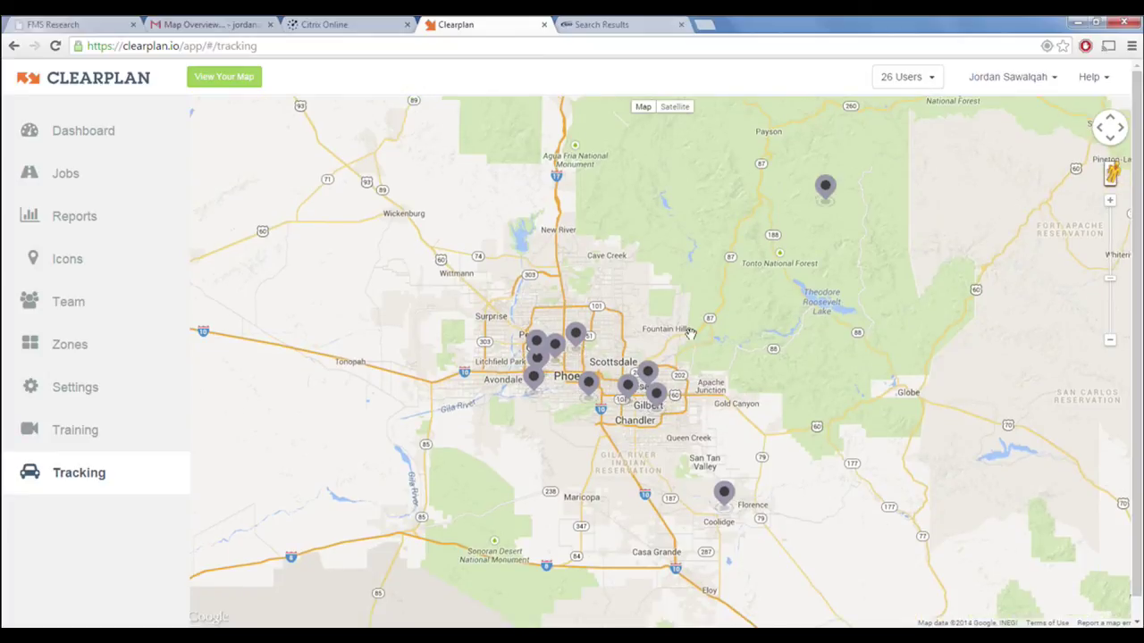
scroll(690, 332, up, 1)
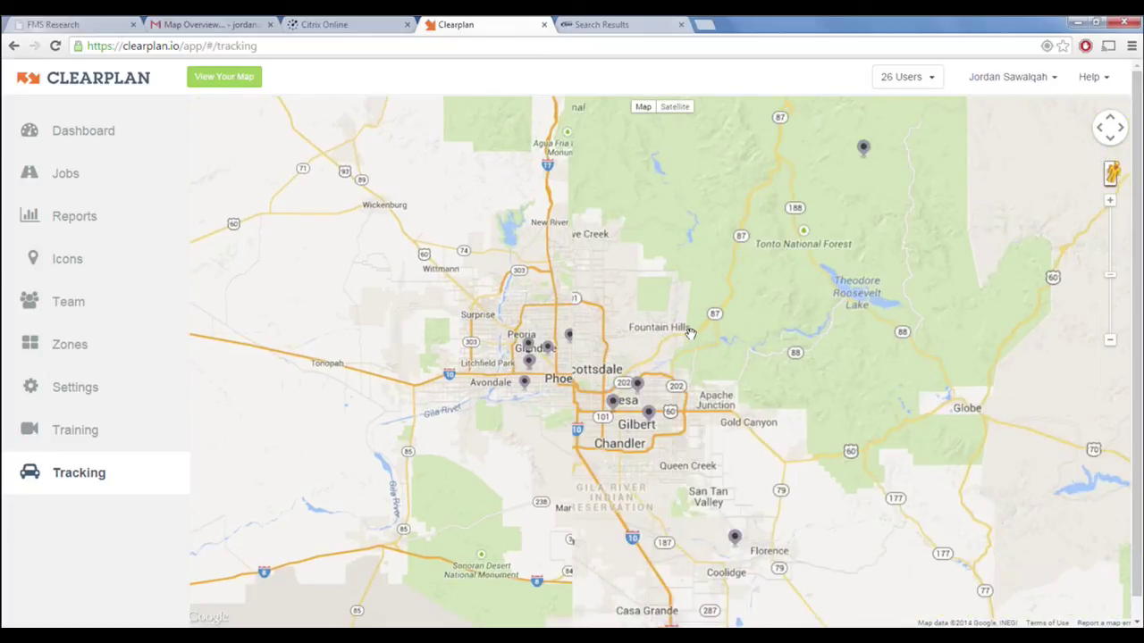
scroll(690, 332, up, 1)
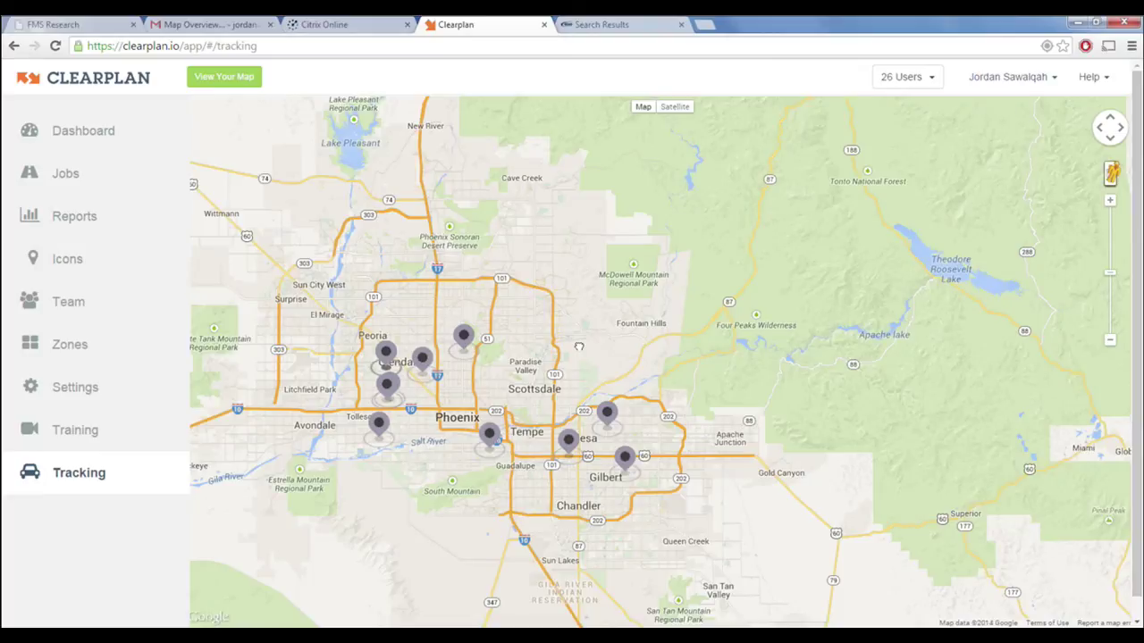
drag(526, 383, 640, 337)
scroll(640, 336, up, 1)
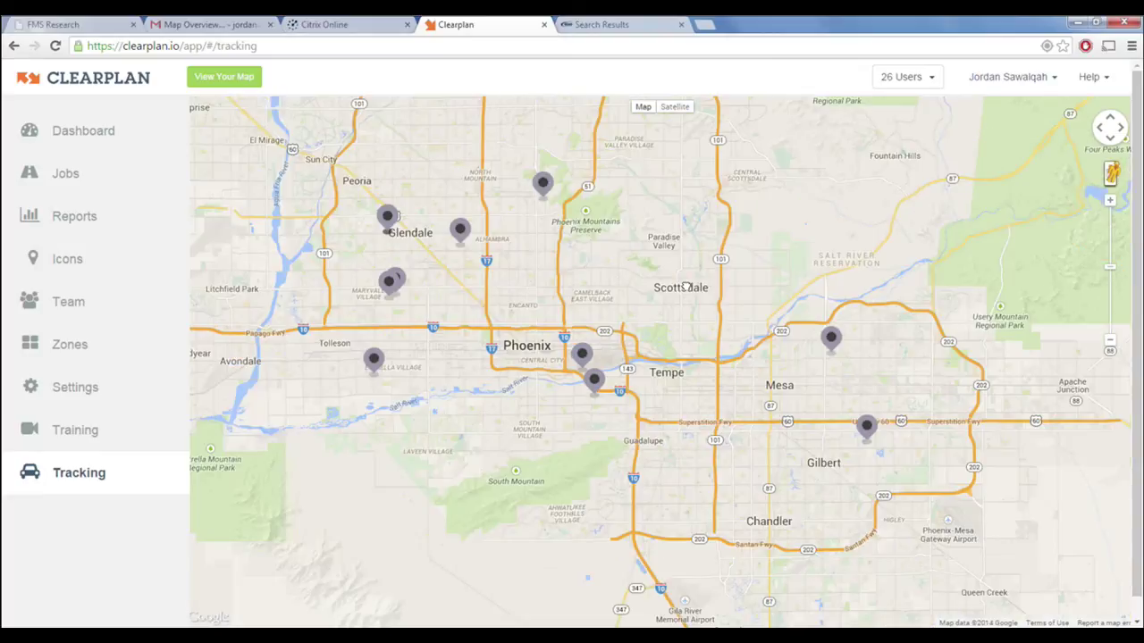
drag(684, 286, 728, 257)
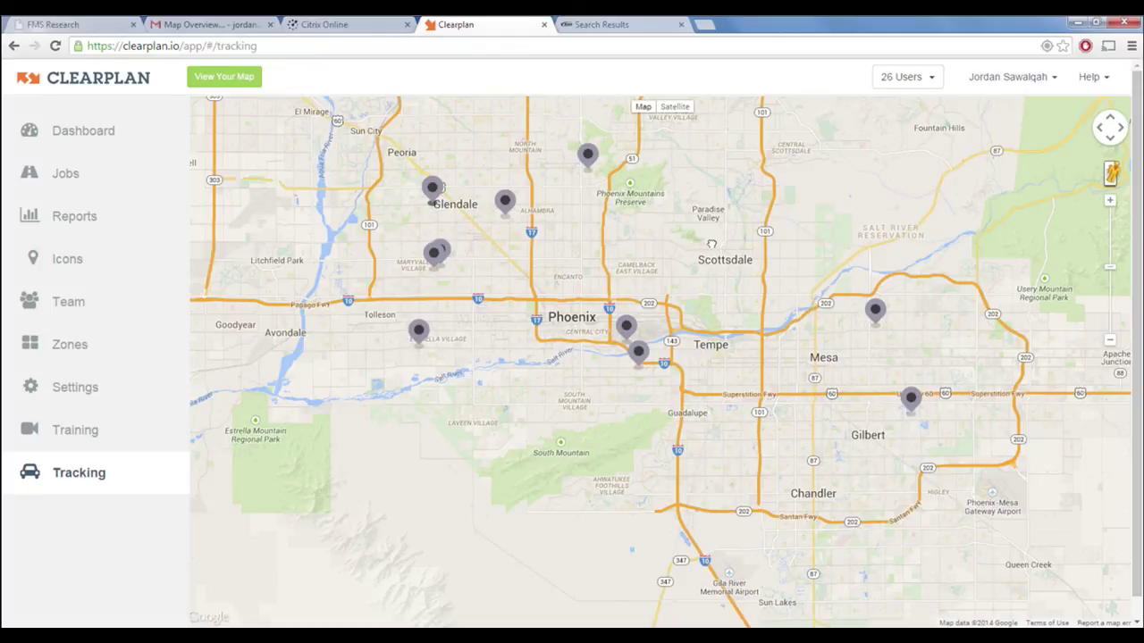
drag(719, 290, 726, 353)
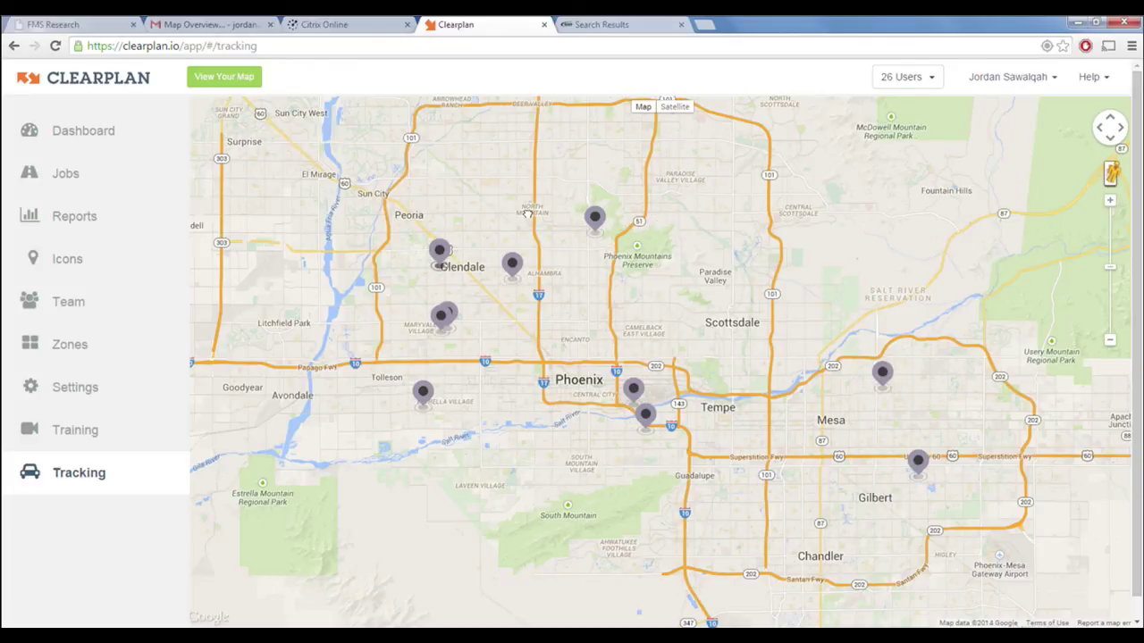
drag(532, 212, 564, 210)
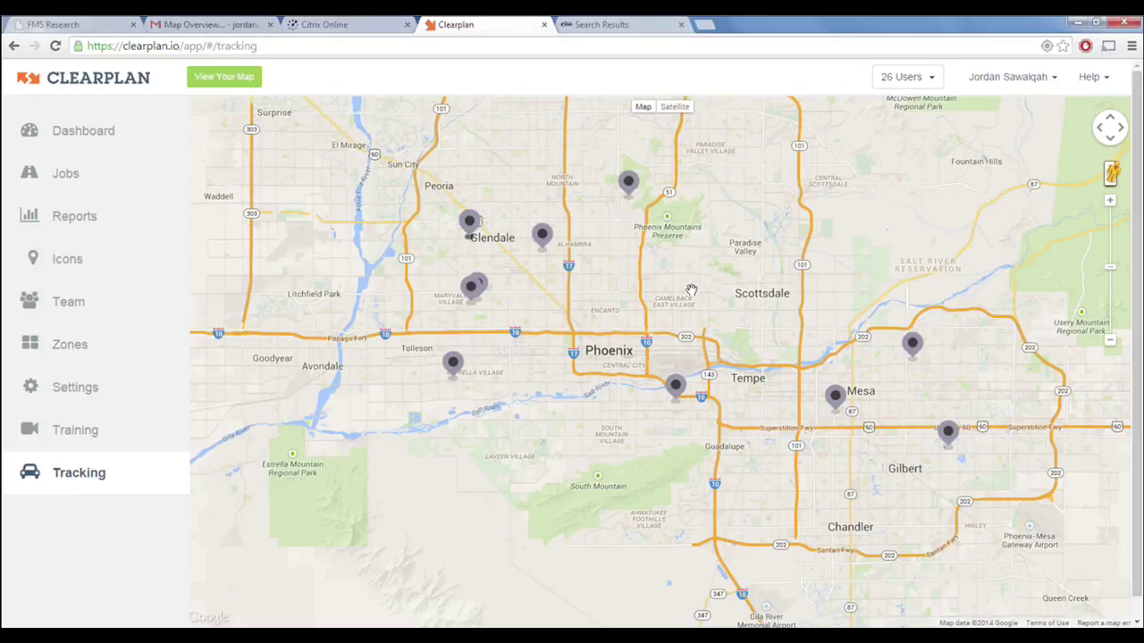
Check which team member the Tempe-area pin belongs to, then close its details
click(677, 383)
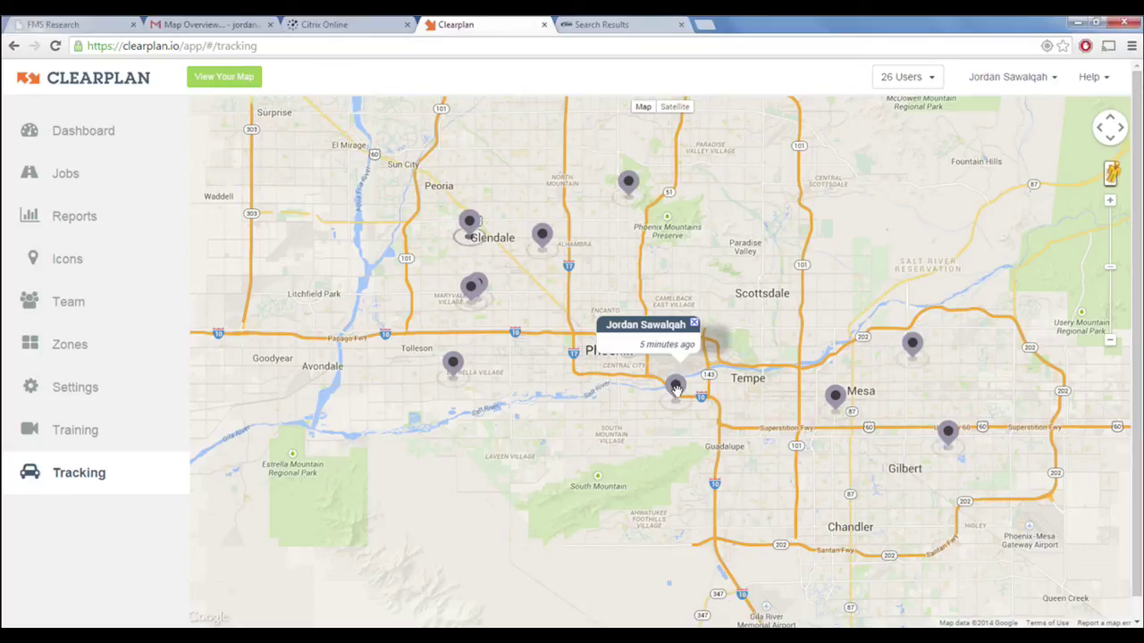
click(694, 323)
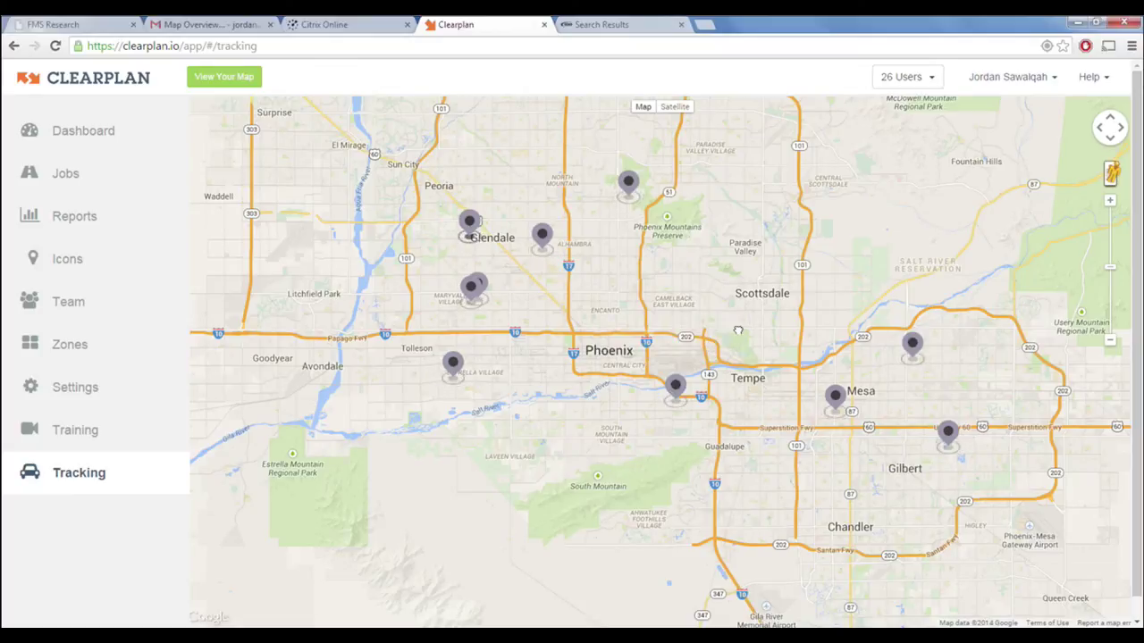
drag(738, 331, 756, 366)
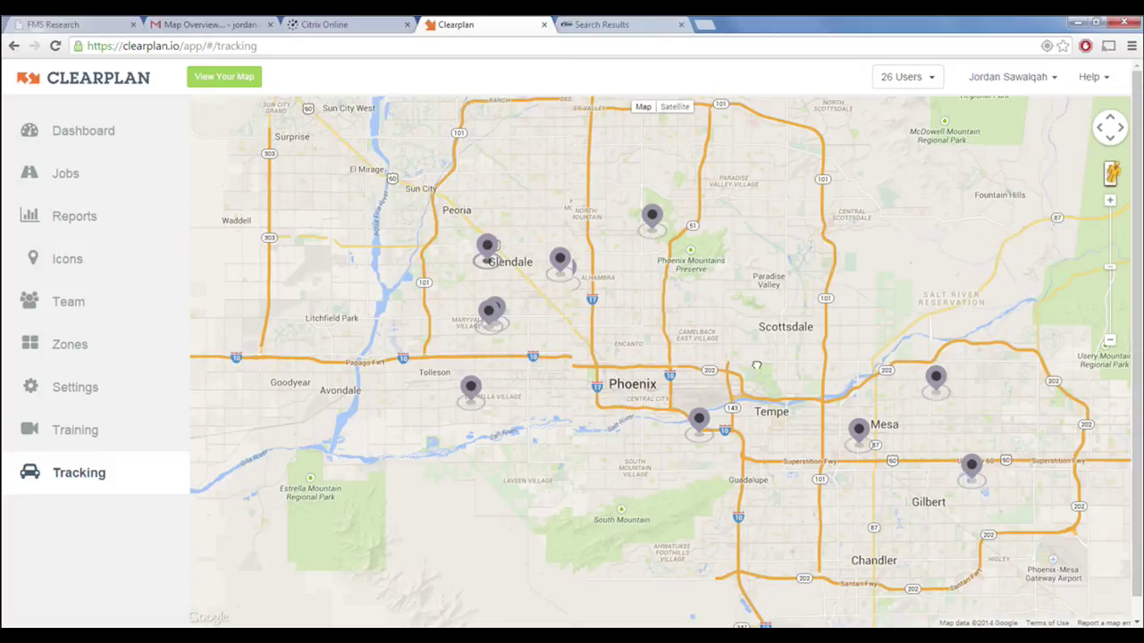